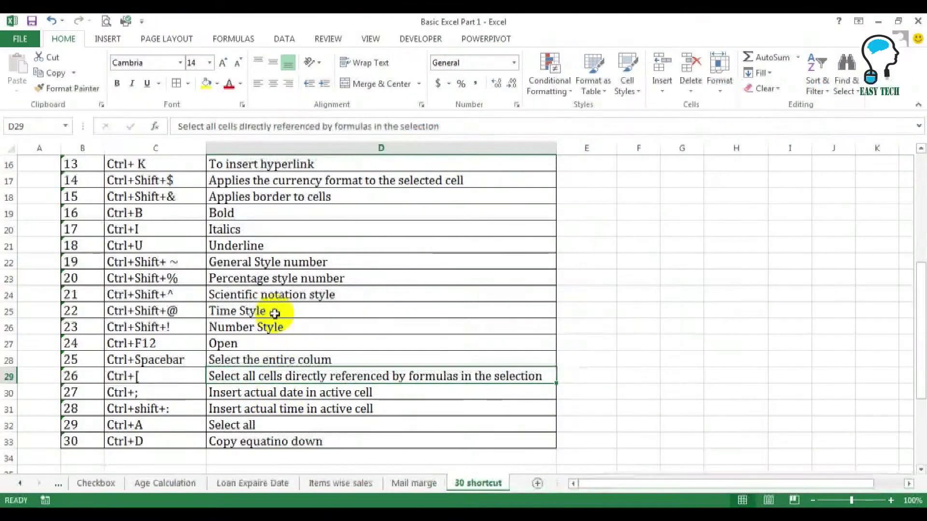
- Select the demo range E5:I19 and delete its sample values
{"action": "left_click", "coordinate": [274, 313]}
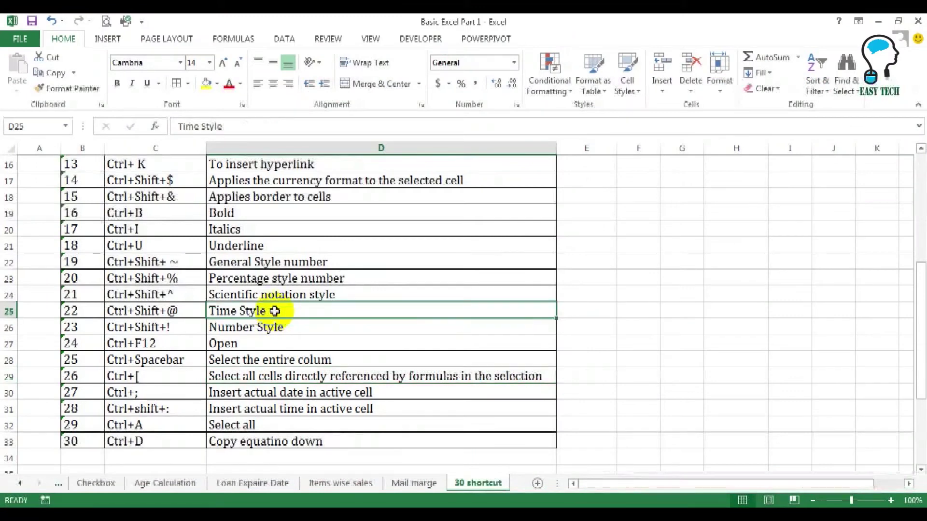
{"action": "scroll", "coordinate": [274, 313], "scroll_direction": "up", "scroll_amount": 5}
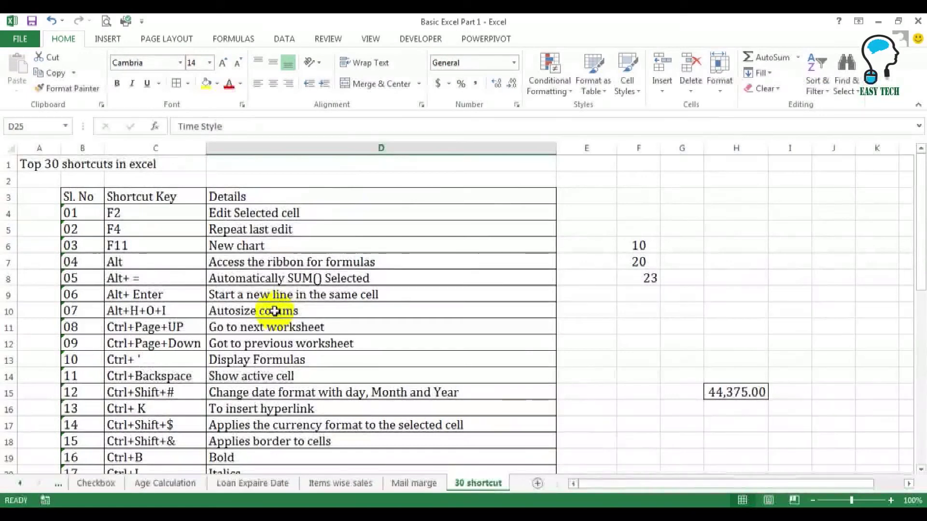
{"action": "mouse_move", "coordinate": [569, 223]}
{"action": "left_mouse_down"}
{"action": "mouse_move", "coordinate": [772, 408]}
{"action": "mouse_move", "coordinate": [787, 459]}
{"action": "left_mouse_up"}
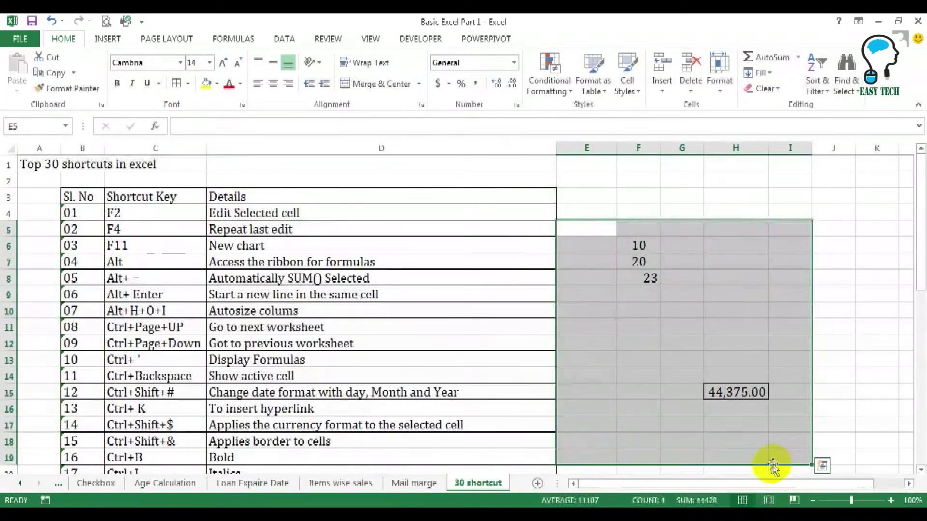
{"action": "key", "text": "Delete"}
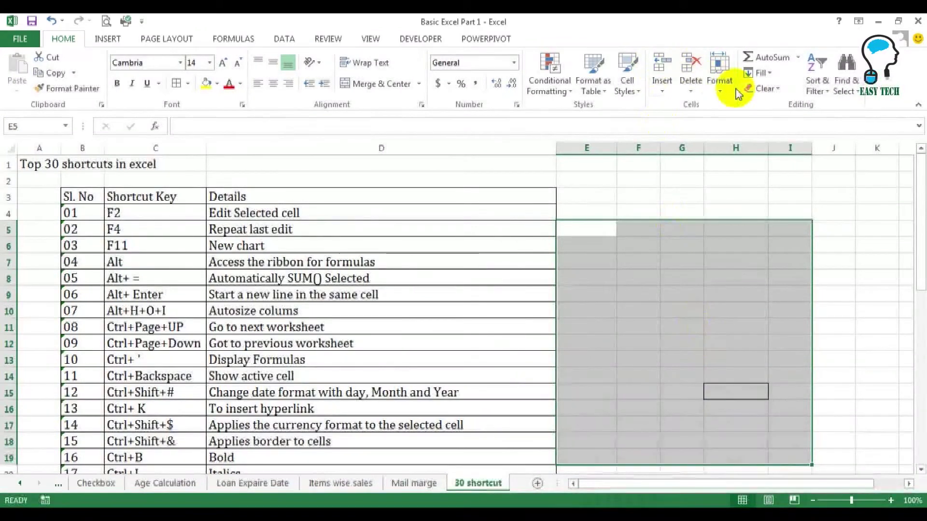
- Clear the leftover formatting with Home > Clear, then select the Sl. No and Shortcut Key headers
{"action": "left_click", "coordinate": [763, 88]}
{"action": "left_click", "coordinate": [770, 107]}
{"action": "left_click", "coordinate": [701, 293]}
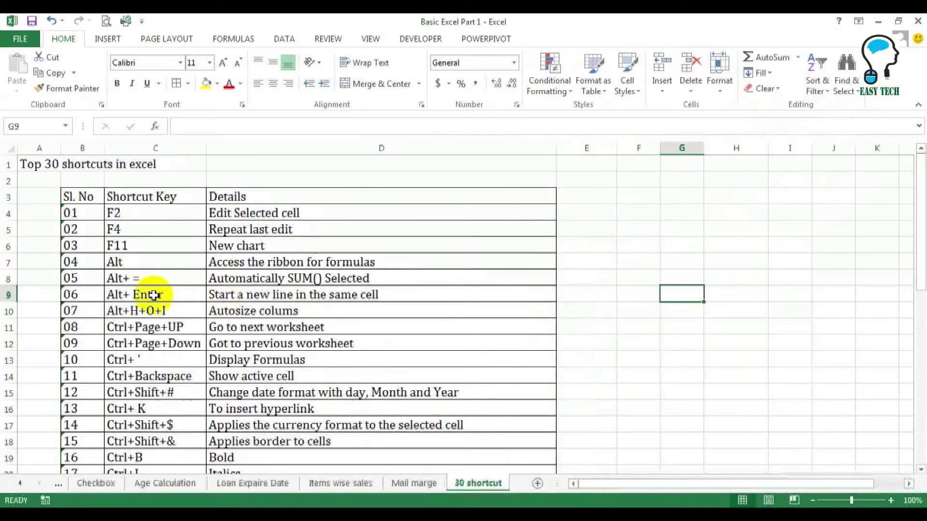
{"action": "left_click", "coordinate": [88, 202]}
{"action": "left_click", "coordinate": [127, 195]}
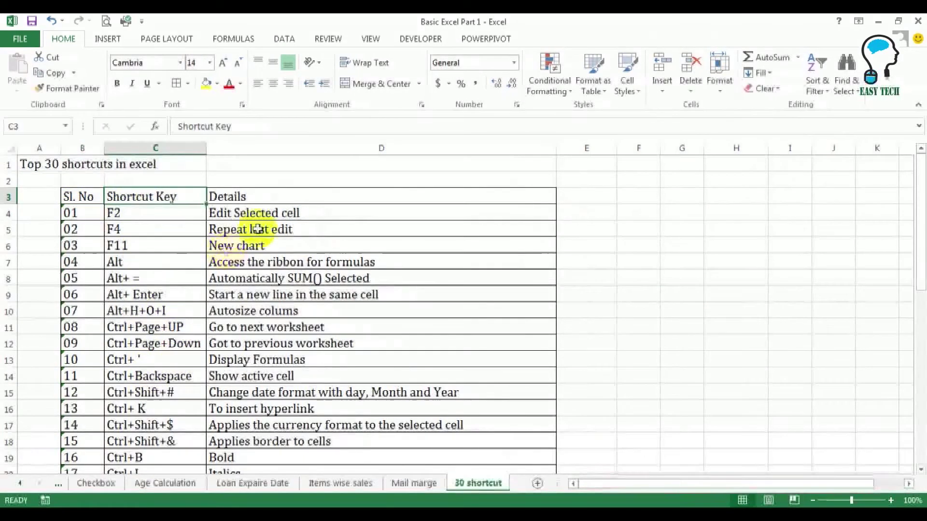
- Fill the header cells B3:D3 (Sl. No, Shortcut Key, Details) with light green
{"action": "left_click_drag", "start_coordinate": [256, 199], "coordinate": [291, 396]}
{"action": "left_click_drag", "start_coordinate": [83, 196], "coordinate": [382, 197]}
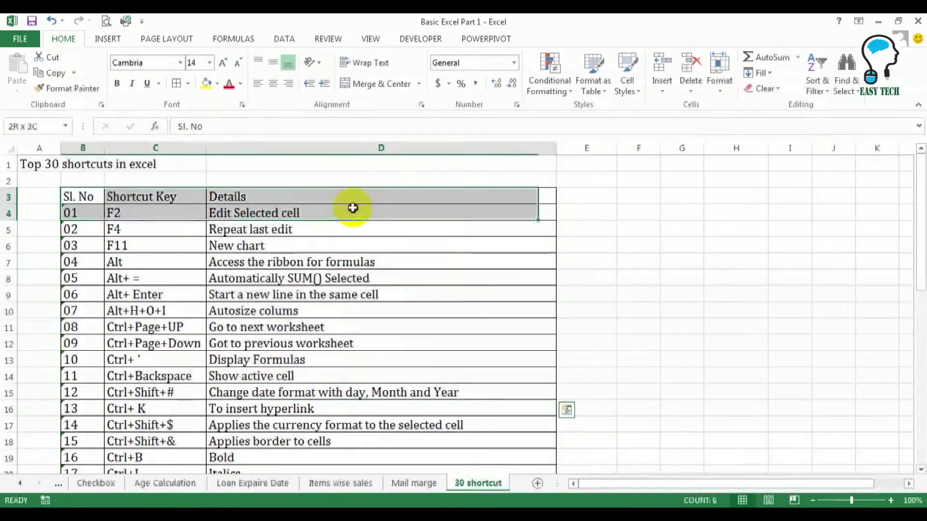
{"action": "left_click", "coordinate": [217, 84]}
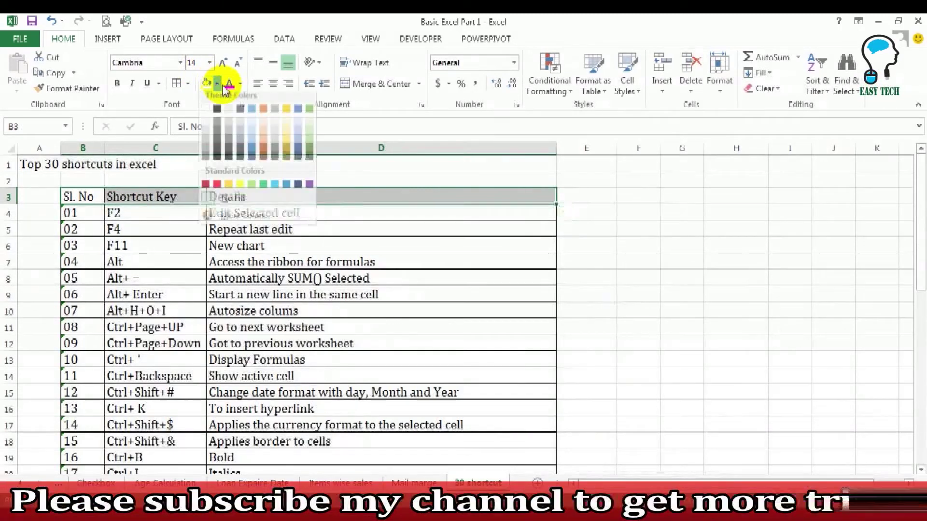
{"action": "left_click", "coordinate": [308, 139]}
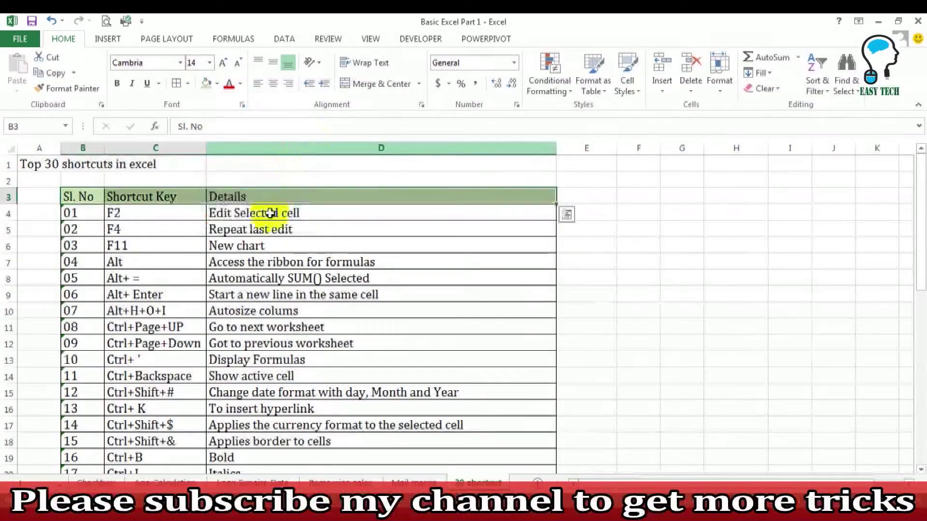
{"action": "left_click", "coordinate": [268, 230]}
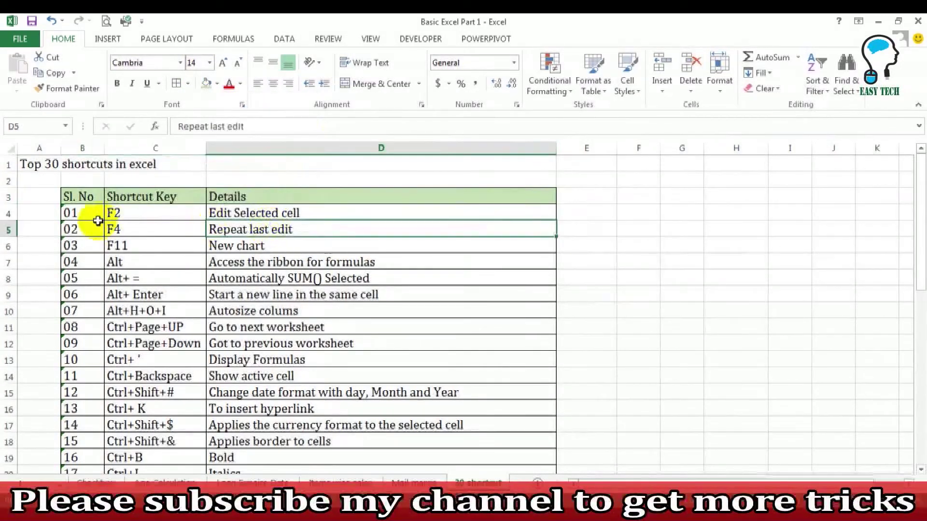
{"action": "left_click", "coordinate": [266, 213]}
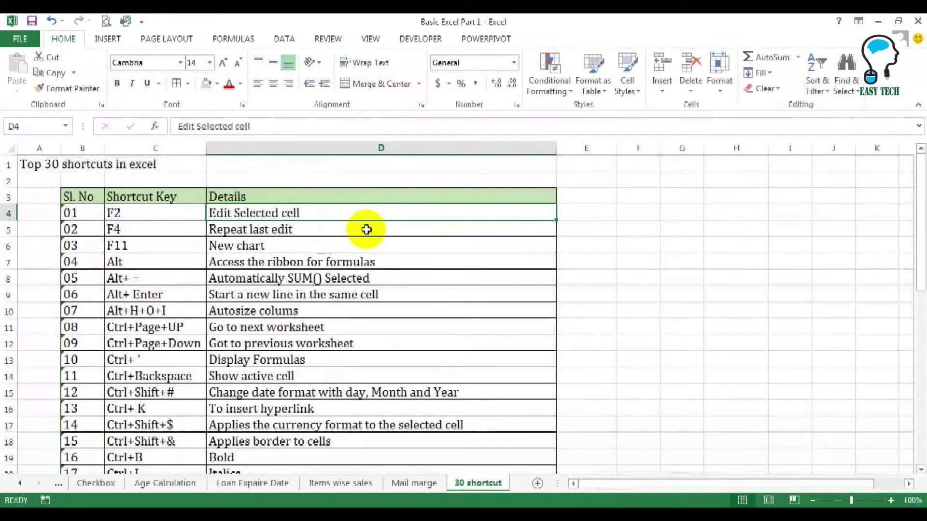
{"action": "left_click", "coordinate": [639, 215]}
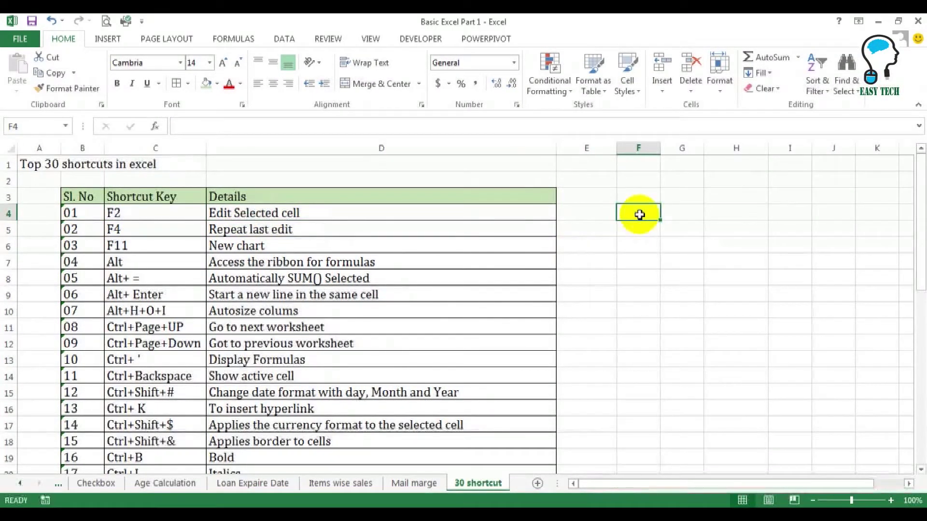
- Enter 'Test' in cell F4
{"action": "type", "text": "Test"}
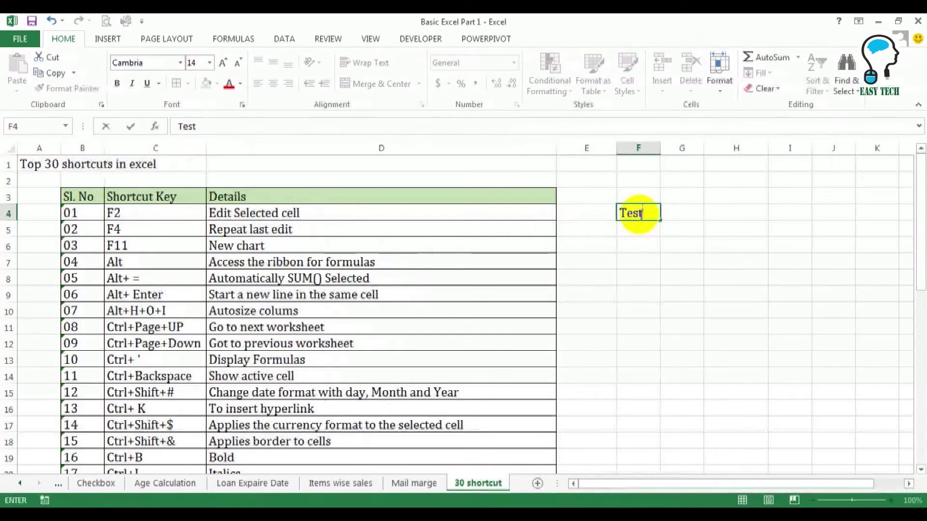
{"action": "key", "text": "Return"}
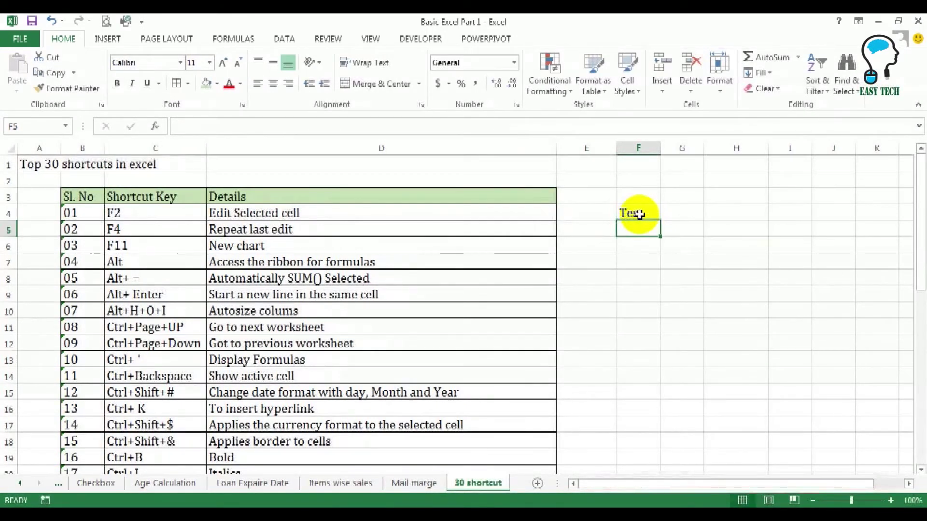
{"action": "left_click", "coordinate": [627, 213]}
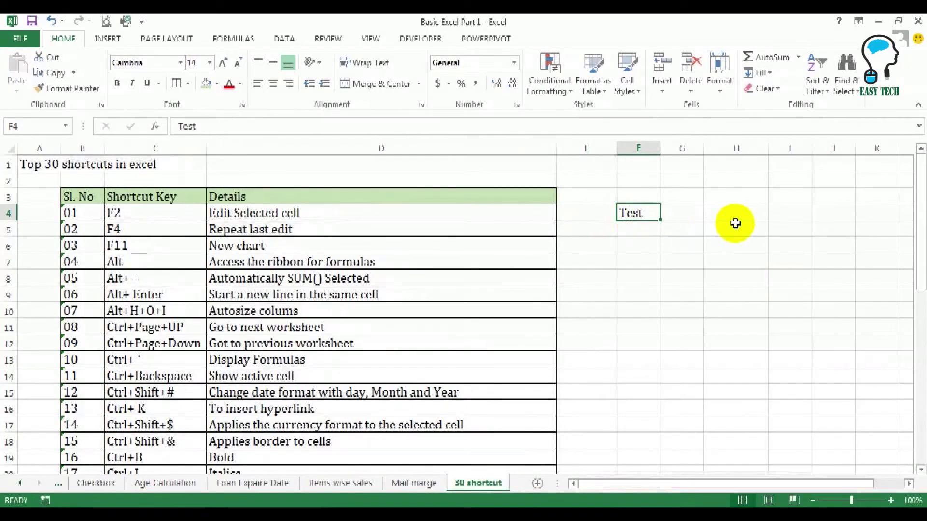
{"action": "key", "text": "Down"}
{"action": "key", "text": "Up"}
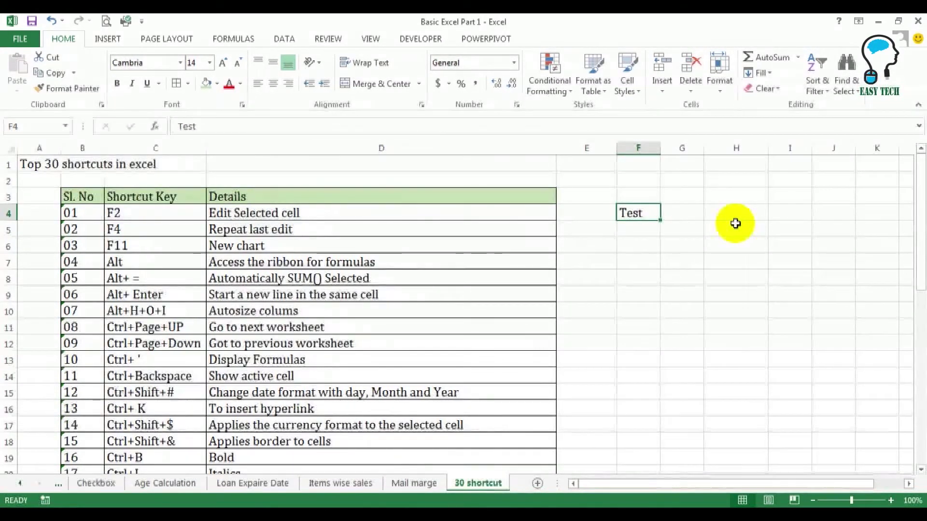
- Edit F4 with F2 to read 'Test one' and widen column F to fit
{"action": "key", "text": "F2"}
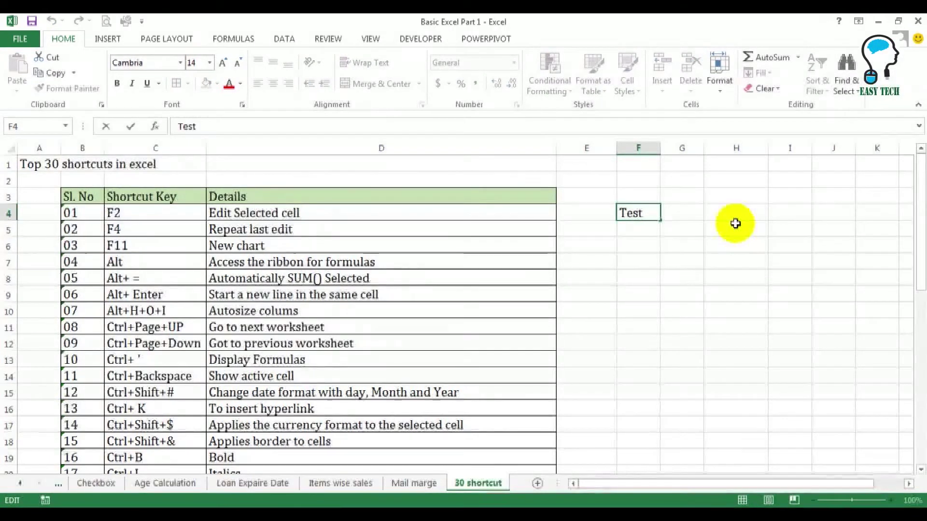
{"action": "type", "text": " vnd"}
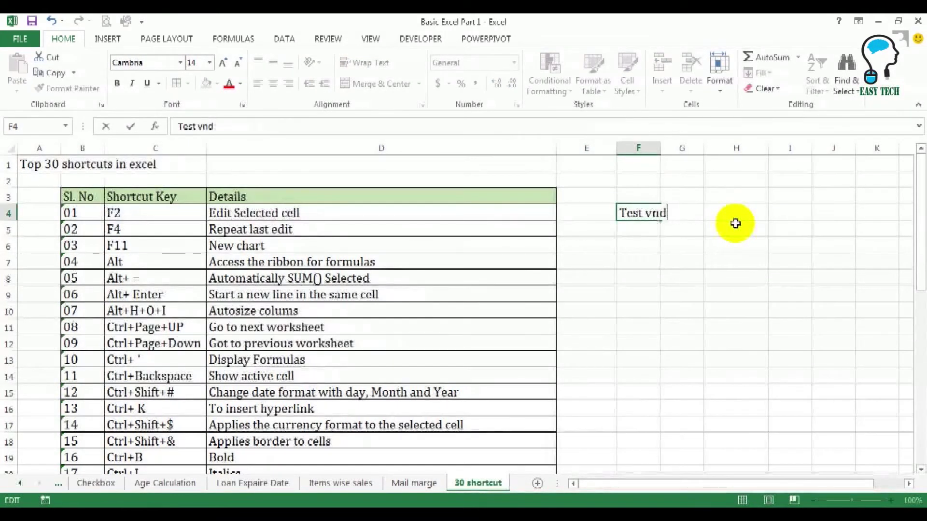
{"action": "type", "text": " pr"}
{"action": "key", "text": "BackSpace"}
{"action": "key", "text": "BackSpace"}
{"action": "key", "text": "BackSpace"}
{"action": "key", "text": "BackSpace"}
{"action": "key", "text": "BackSpace"}
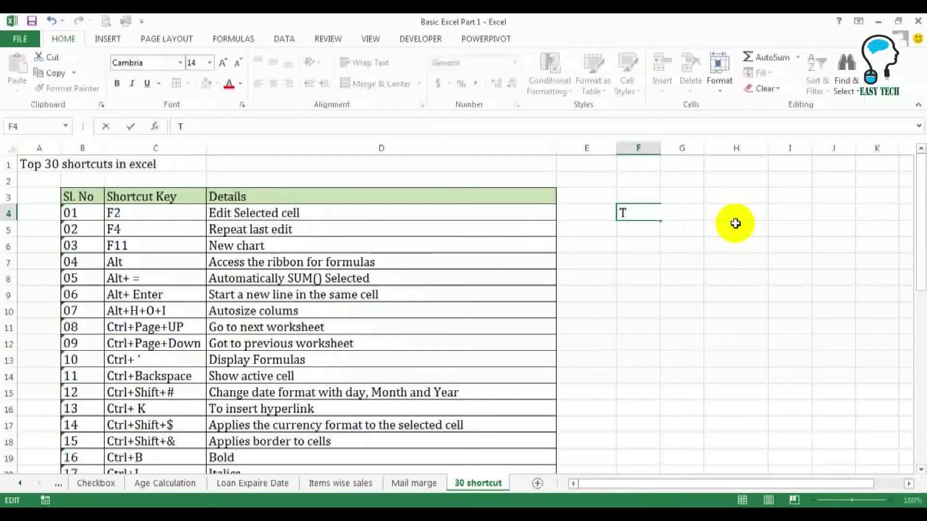
{"action": "type", "text": "est one"}
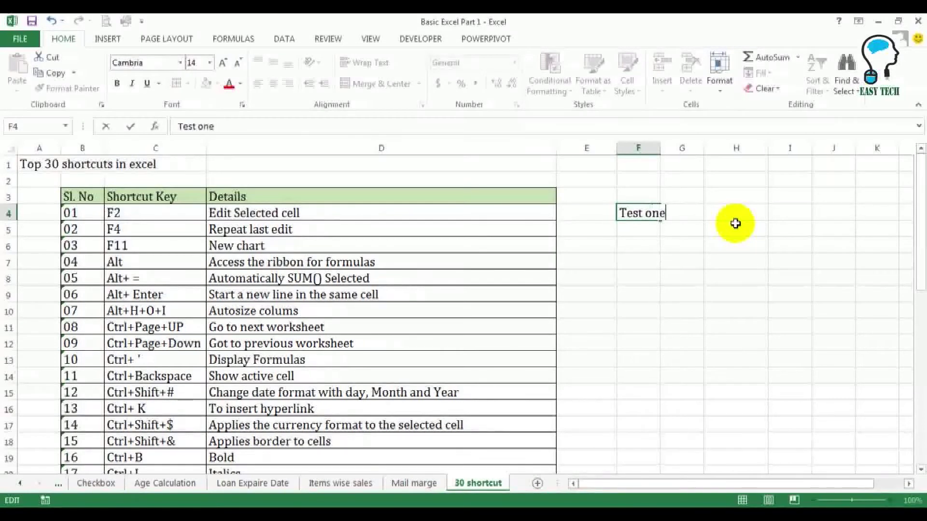
{"action": "key", "text": "Return"}
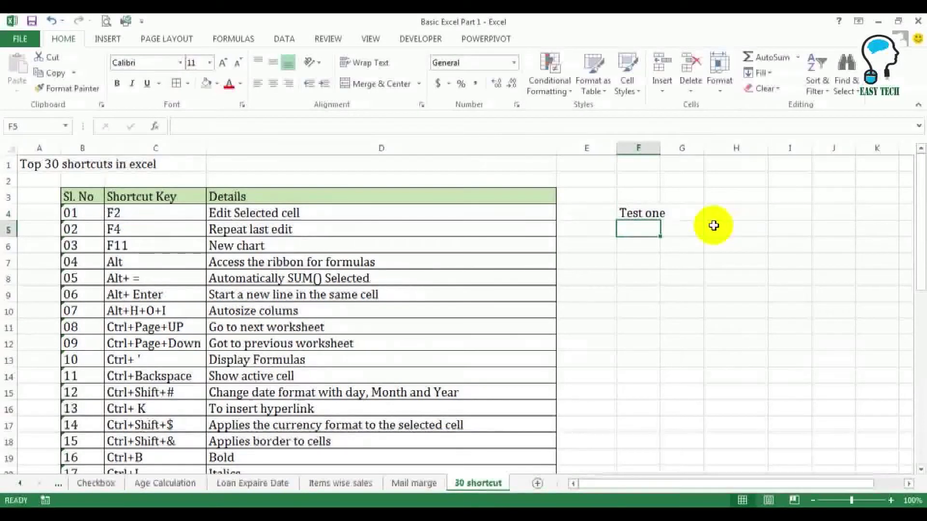
{"action": "left_click_drag", "start_coordinate": [660, 148], "coordinate": [669, 147]}
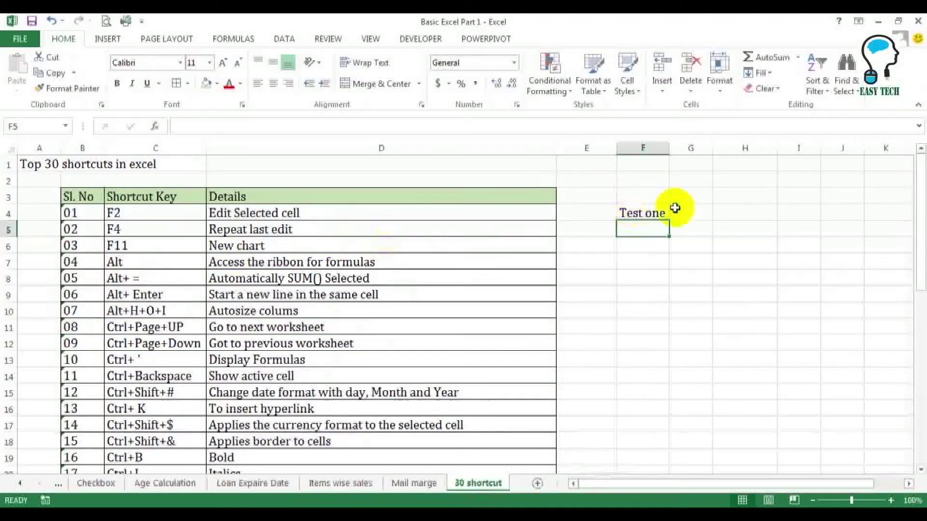
- Enter the sample numbers 1, 2 and 3 in F6:F8
{"action": "left_click", "coordinate": [142, 232]}
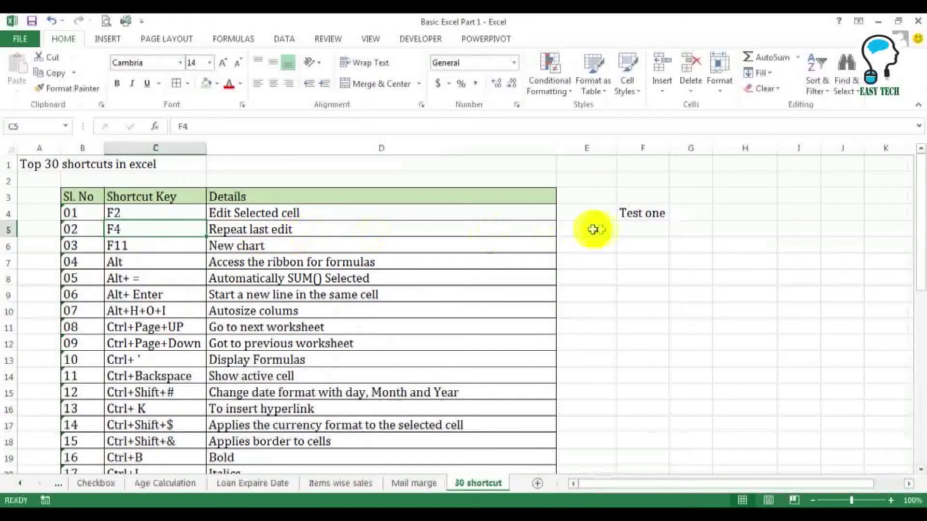
{"action": "left_click", "coordinate": [646, 213]}
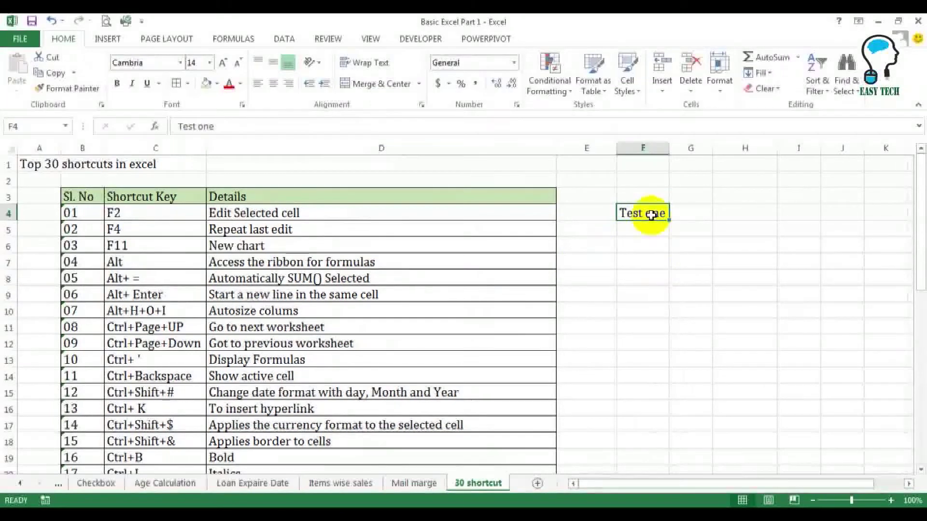
{"action": "left_click", "coordinate": [657, 245]}
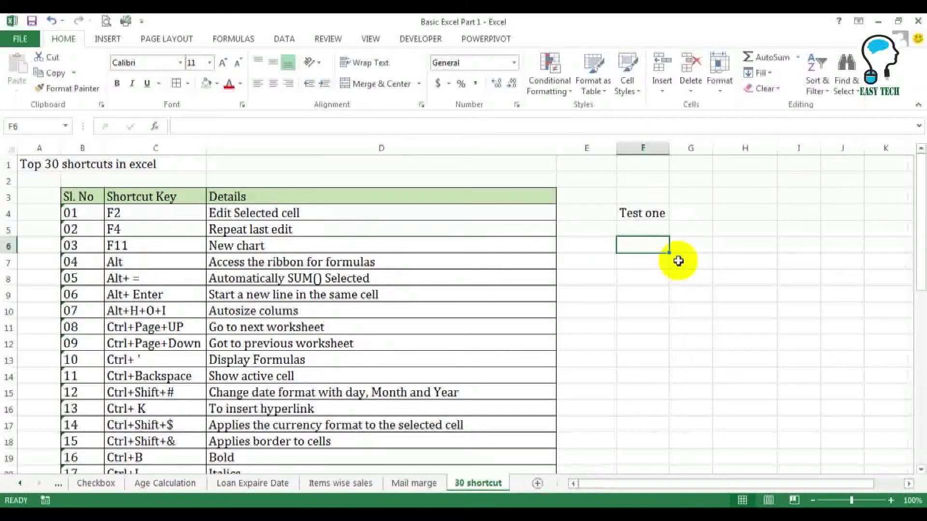
{"action": "type", "text": "1"}
{"action": "key", "text": "Return"}
{"action": "type", "text": "2"}
{"action": "key", "text": "Return"}
{"action": "key", "text": "F2"}
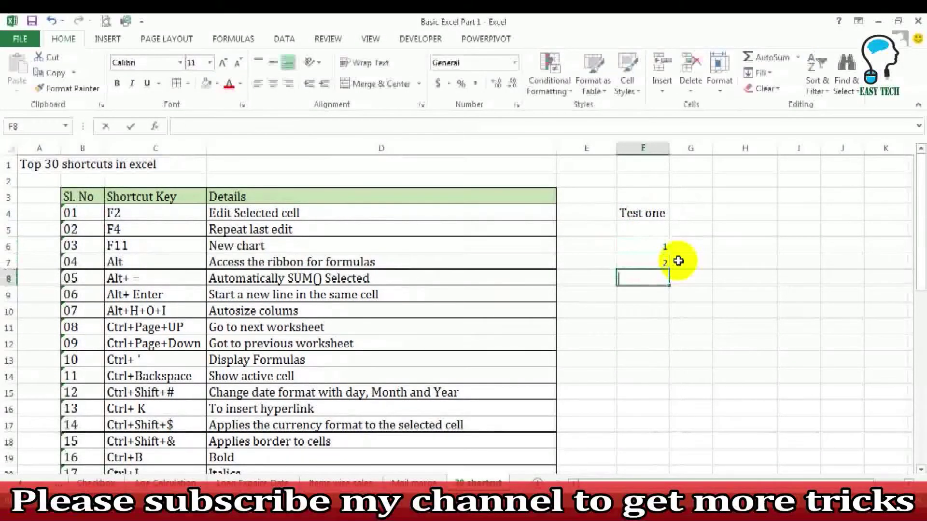
{"action": "type", "text": "3"}
{"action": "key", "text": "Return"}
- Set the font size of F6:F8 to 20
{"action": "left_click", "coordinate": [650, 243]}
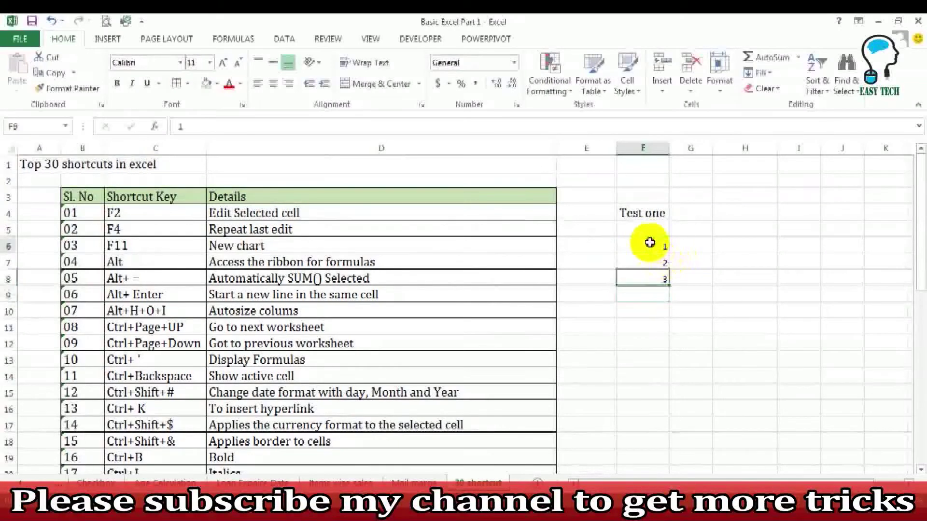
{"action": "left_click_drag", "start_coordinate": [649, 243], "coordinate": [653, 280]}
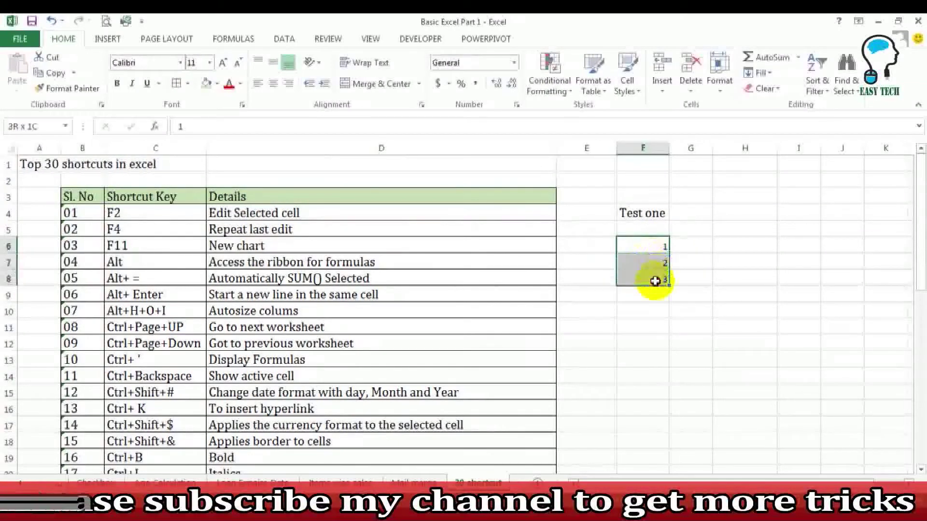
{"action": "left_click", "coordinate": [211, 65]}
{"action": "left_click", "coordinate": [195, 179]}
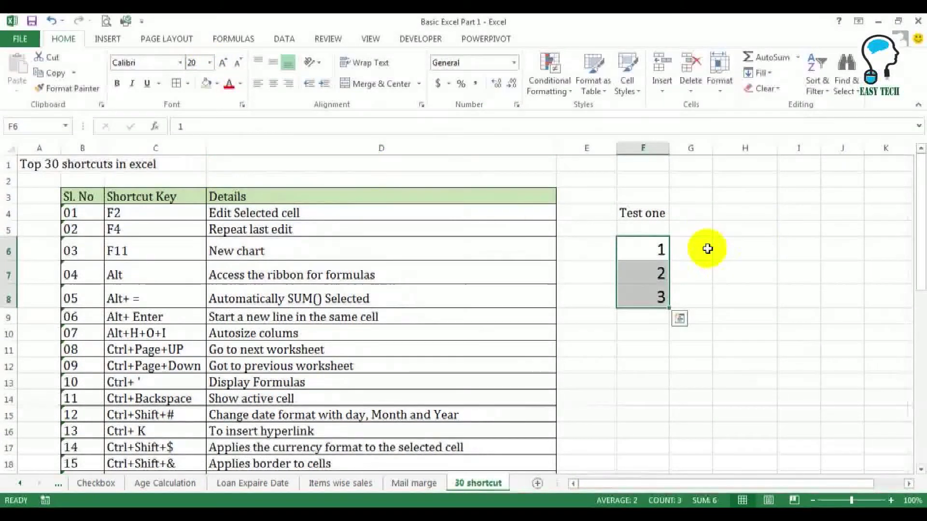
- Enter 1 and 2 in H6:H7 and repeat the size-20 font on each with F4
{"action": "left_click", "coordinate": [742, 251]}
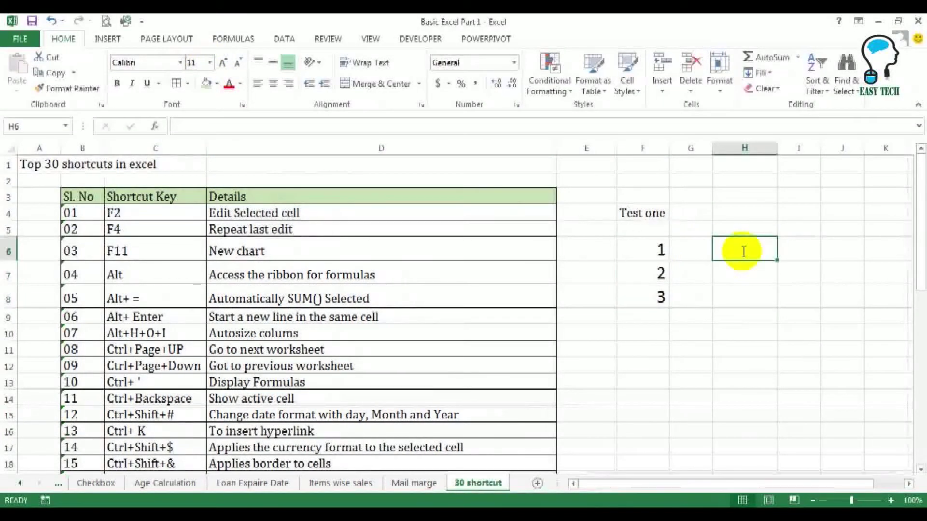
{"action": "type", "text": "1"}
{"action": "key", "text": "Return"}
{"action": "type", "text": "2"}
{"action": "key", "text": "Return"}
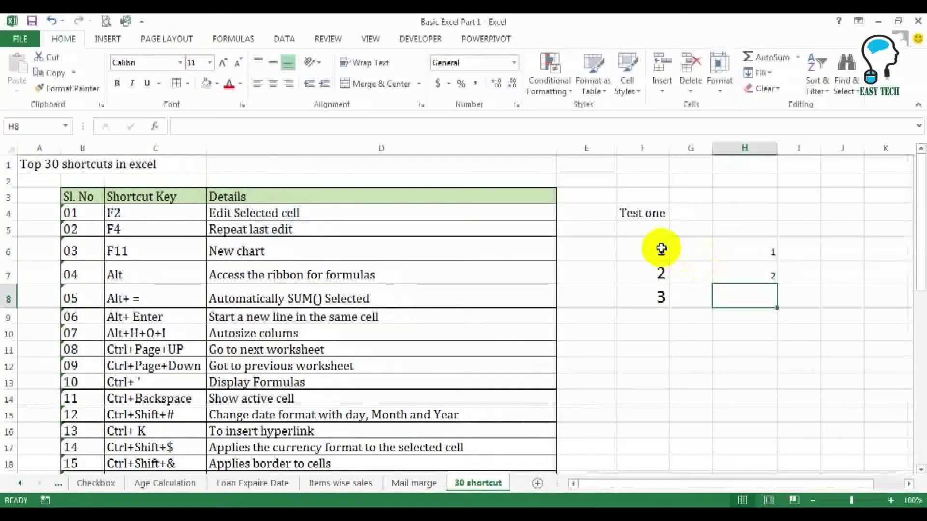
{"action": "left_click_drag", "start_coordinate": [660, 248], "coordinate": [661, 295]}
{"action": "left_click_drag", "start_coordinate": [769, 252], "coordinate": [769, 275]}
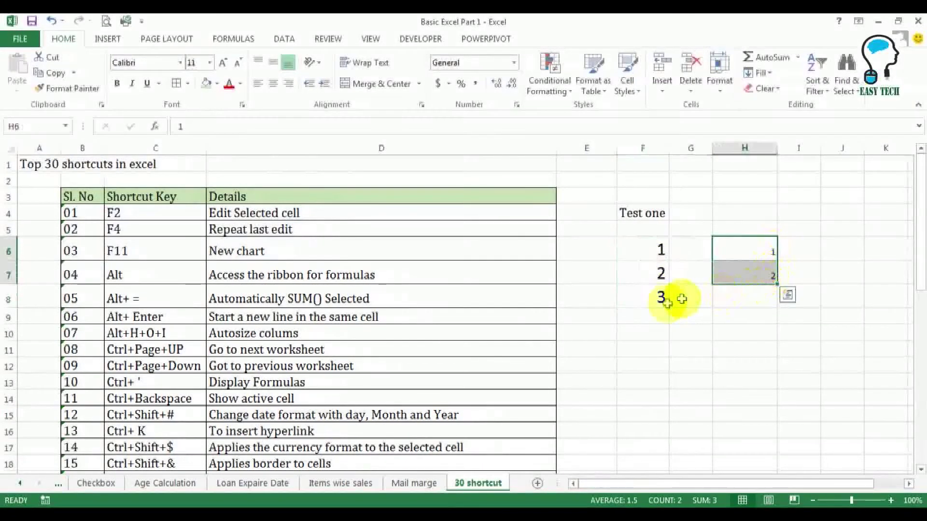
{"action": "left_click", "coordinate": [759, 244]}
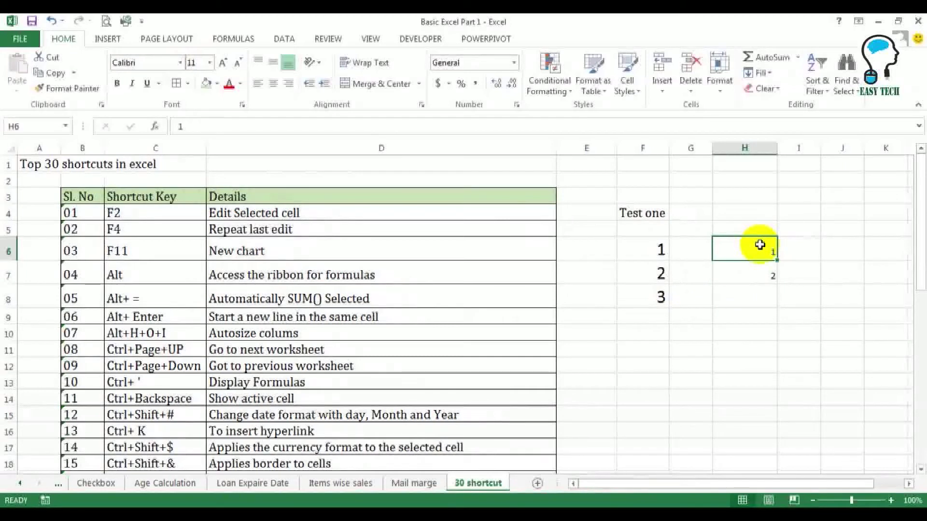
{"action": "key", "text": "F4"}
{"action": "left_click", "coordinate": [765, 269]}
{"action": "key", "text": "F4"}
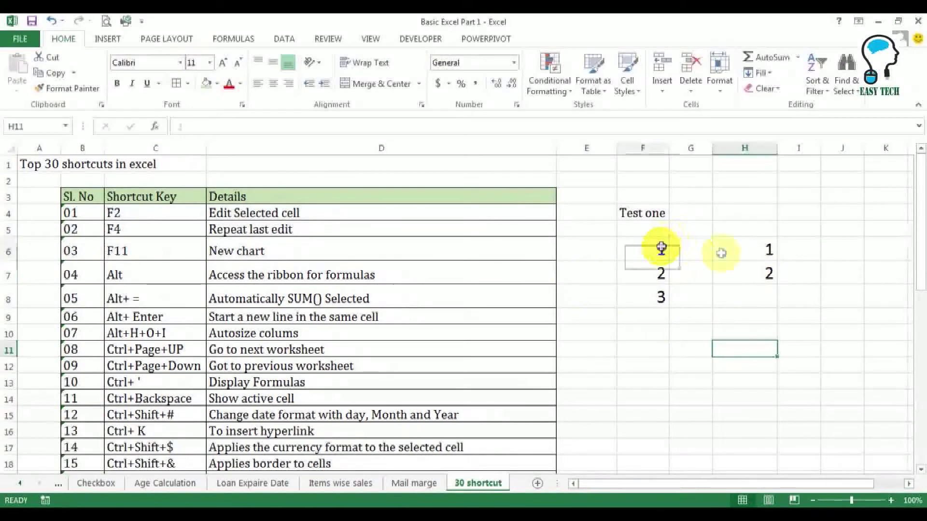
- Delete all the demo values in F6:H8
{"action": "left_click_drag", "start_coordinate": [659, 249], "coordinate": [765, 298]}
{"action": "key", "text": "Delete"}
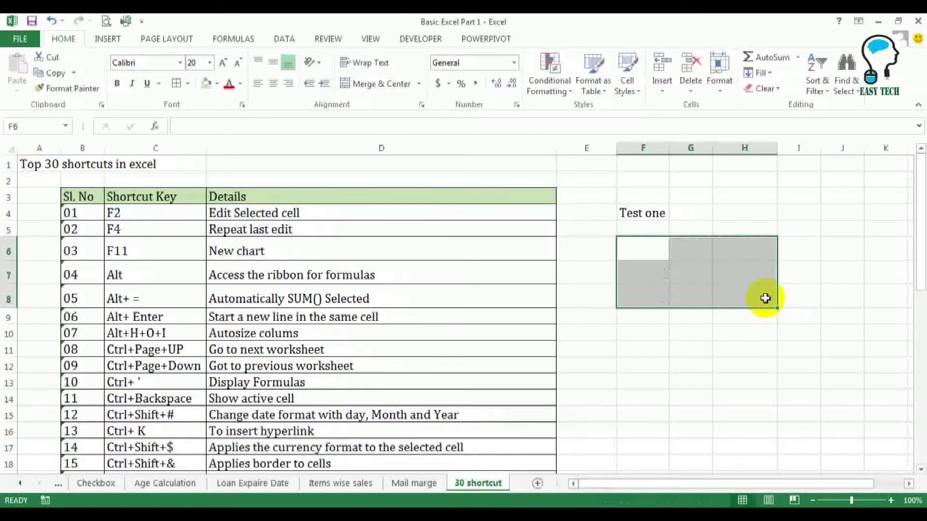
{"action": "left_click", "coordinate": [252, 231]}
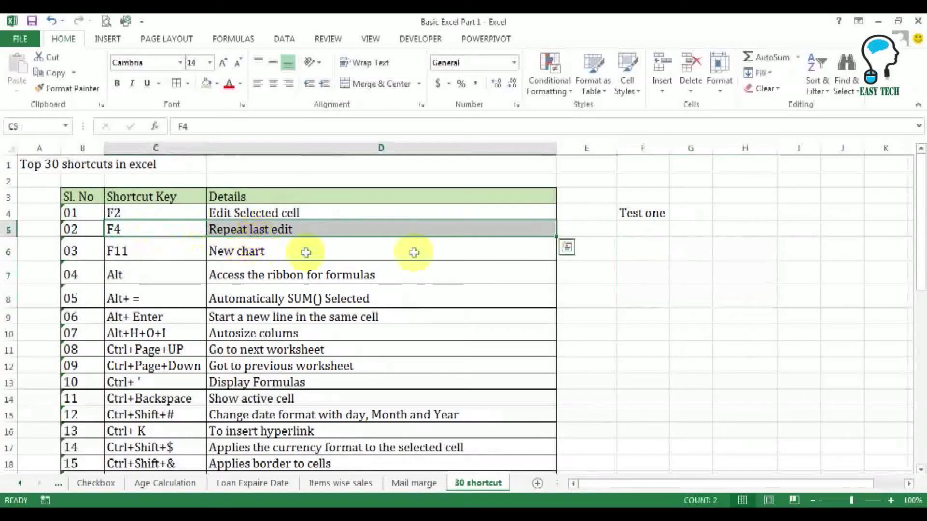
{"action": "left_click", "coordinate": [658, 253]}
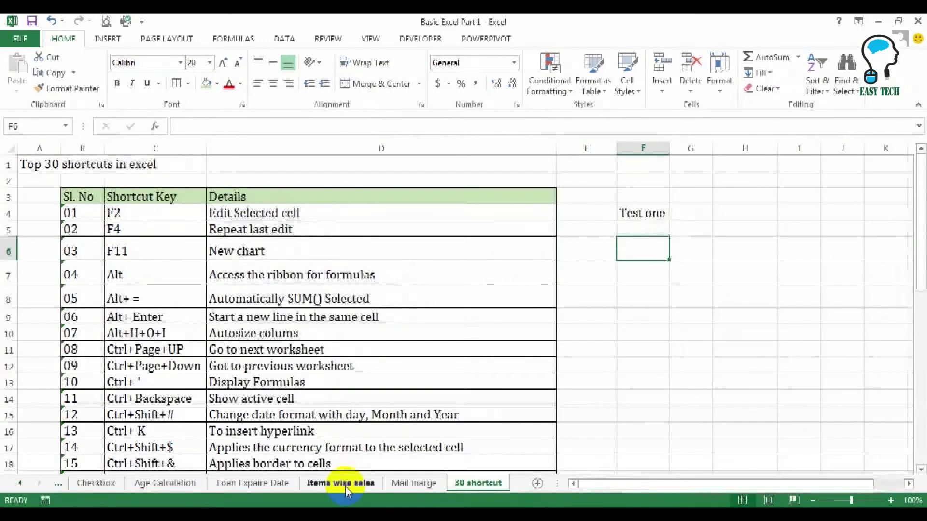
- Select the Items wise sales table B6:F16 and make a Chart1 chart sheet from it
{"action": "left_click", "coordinate": [333, 484]}
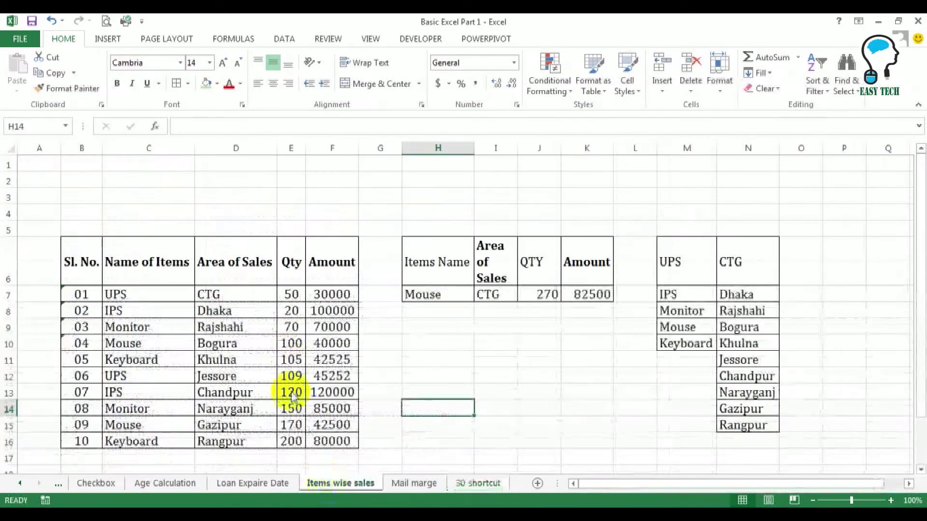
{"action": "mouse_move", "coordinate": [82, 264]}
{"action": "left_mouse_down"}
{"action": "mouse_move", "coordinate": [295, 285]}
{"action": "mouse_move", "coordinate": [322, 430]}
{"action": "left_mouse_up"}
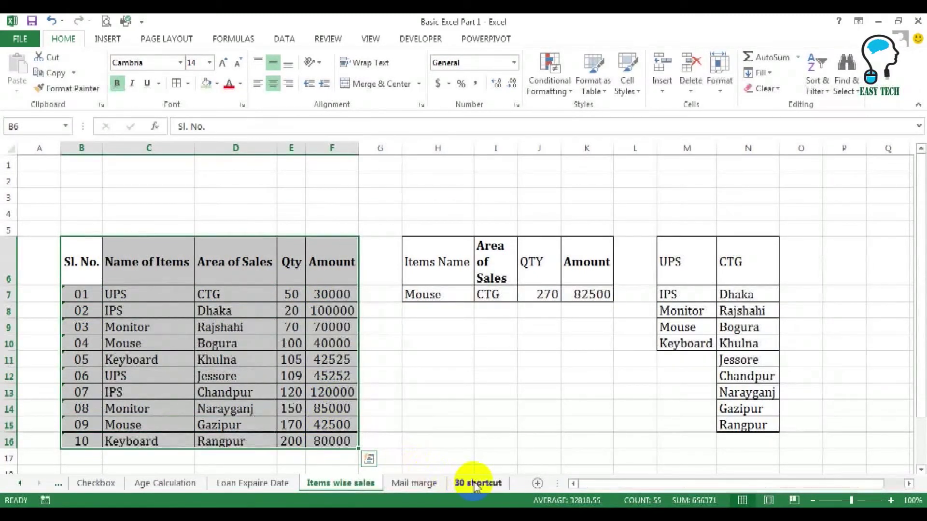
{"action": "left_click", "coordinate": [477, 483]}
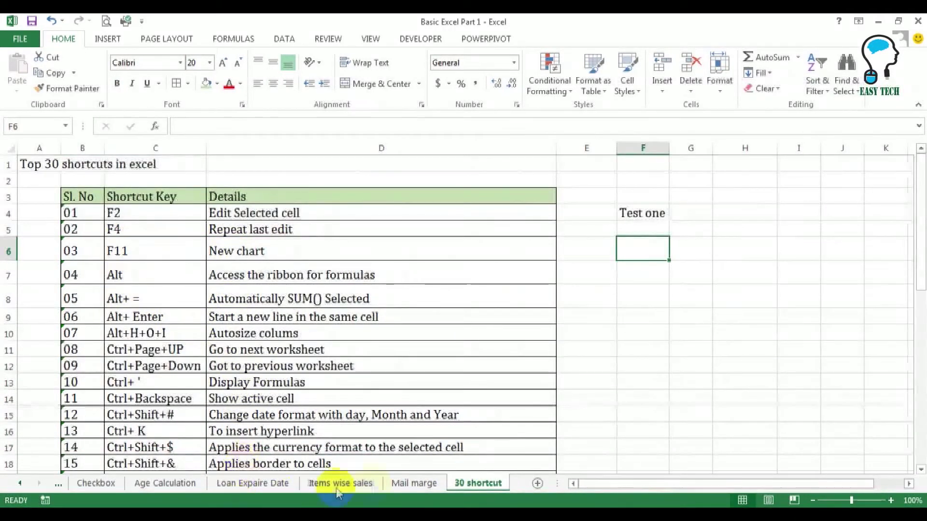
{"action": "left_click", "coordinate": [351, 483]}
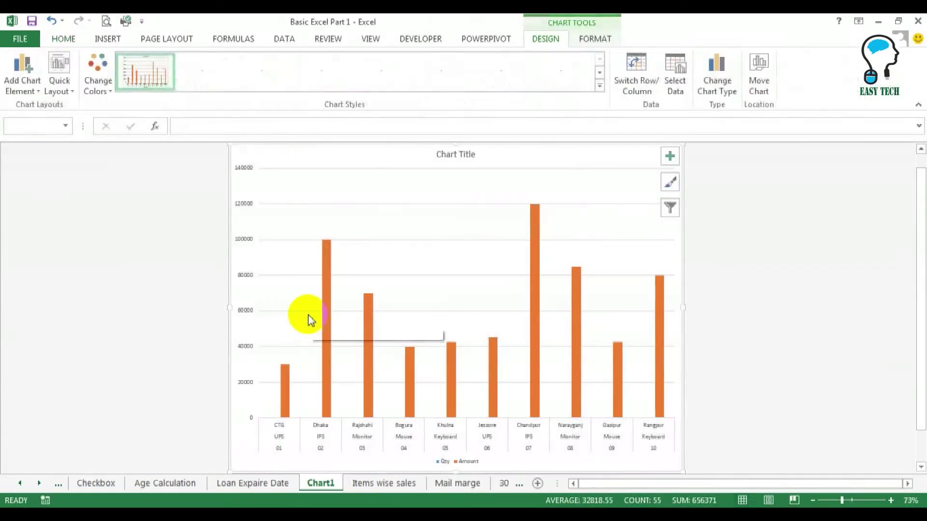
- Review the Qty and Amount series in Chart Filters, then return to 30 shortcut
{"action": "left_click", "coordinate": [669, 208]}
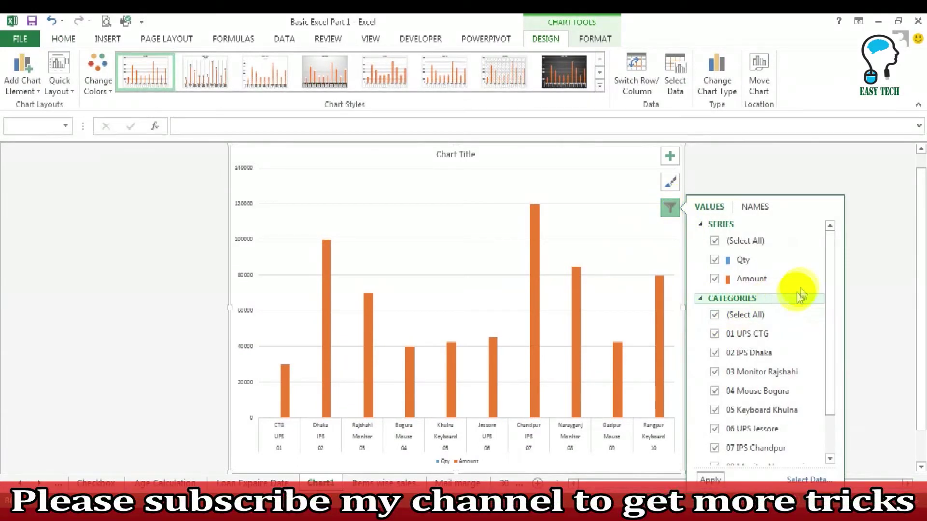
{"action": "left_click_drag", "start_coordinate": [828, 275], "coordinate": [828, 313]}
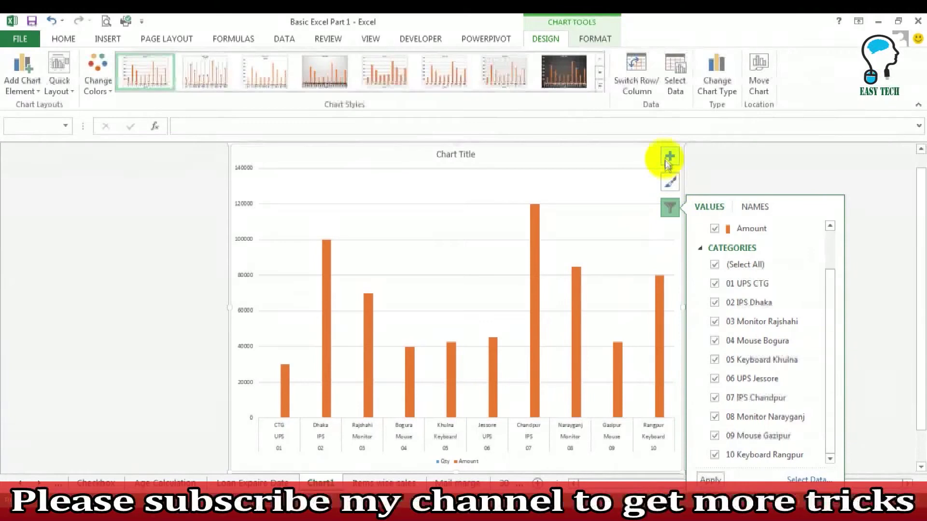
{"action": "scroll", "coordinate": [820, 319], "scroll_direction": "up", "scroll_amount": 2}
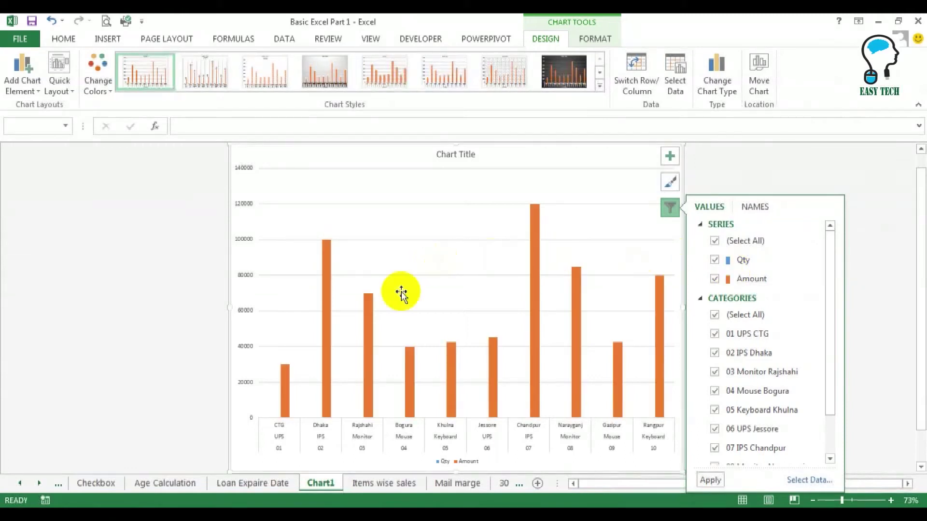
{"action": "left_click", "coordinate": [504, 483]}
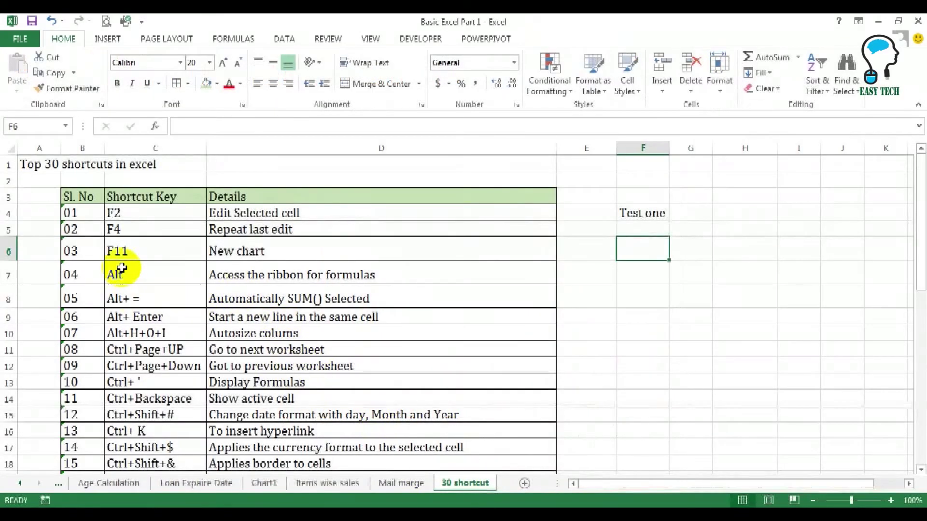
- Show the Page Layout margin presets via KeyTips Alt, P, M and close them unchanged
{"action": "left_click", "coordinate": [138, 273]}
{"action": "left_click", "coordinate": [299, 273]}
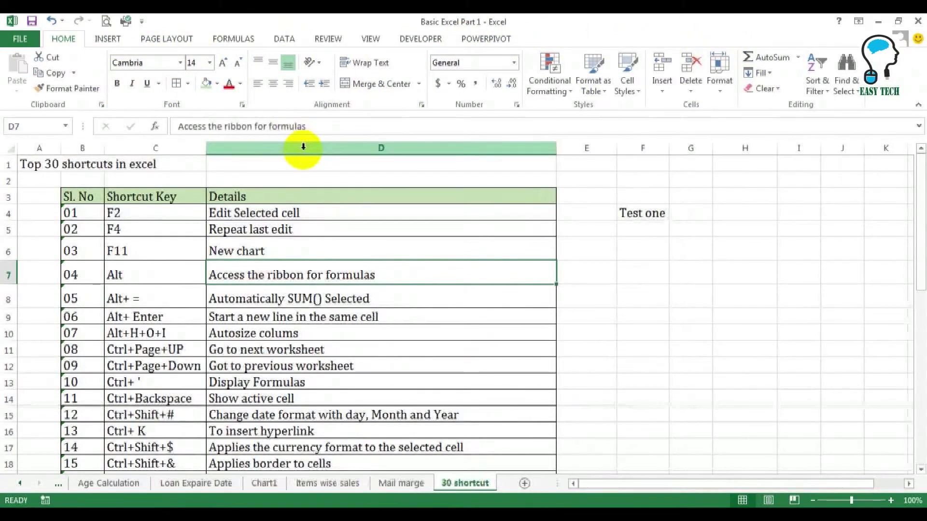
{"action": "key", "text": "alt"}
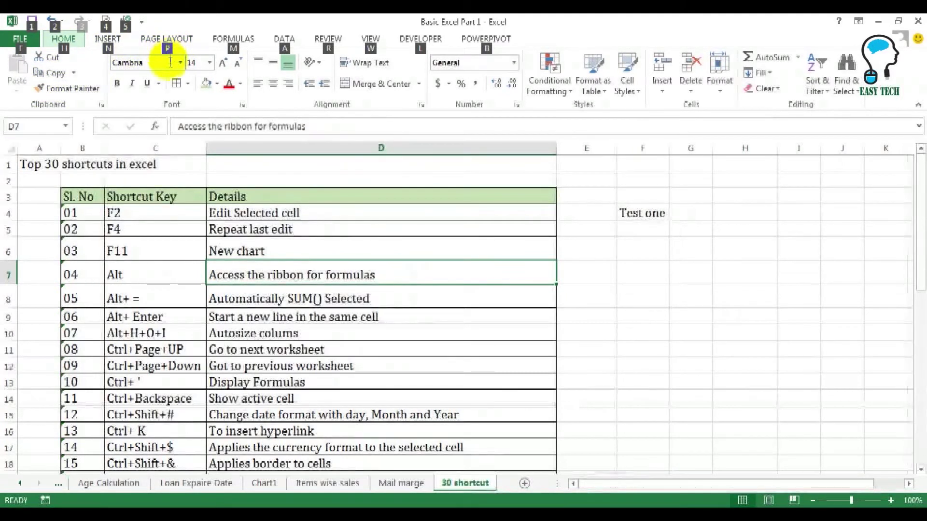
{"action": "key", "text": "p"}
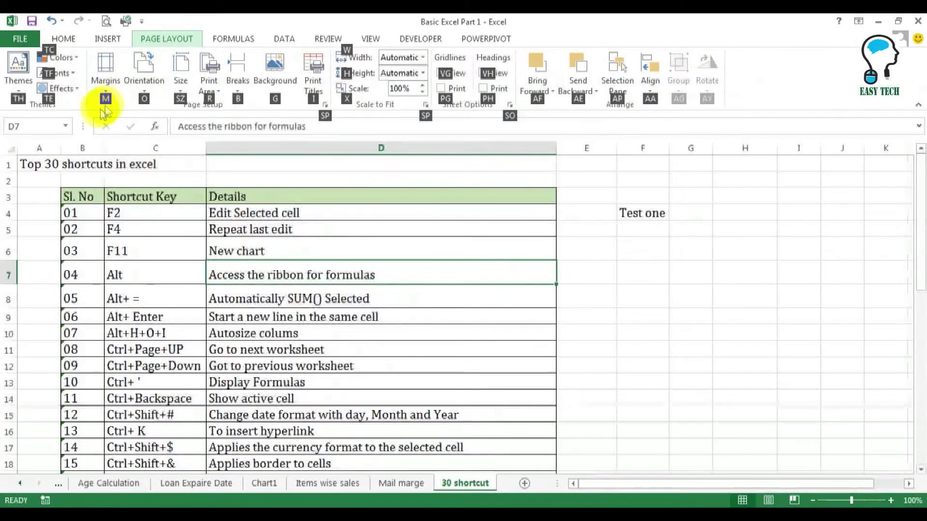
{"action": "key", "text": "m"}
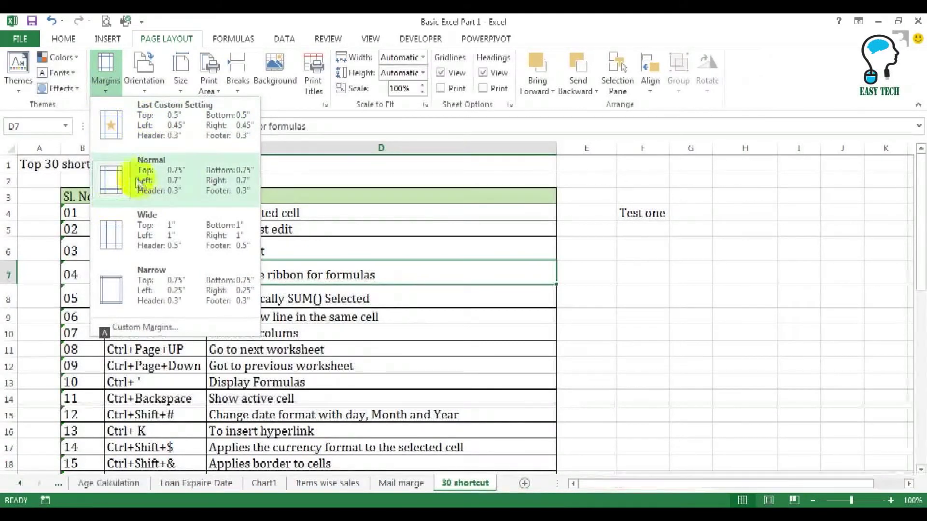
{"action": "left_click", "coordinate": [304, 159]}
{"action": "left_click", "coordinate": [142, 296]}
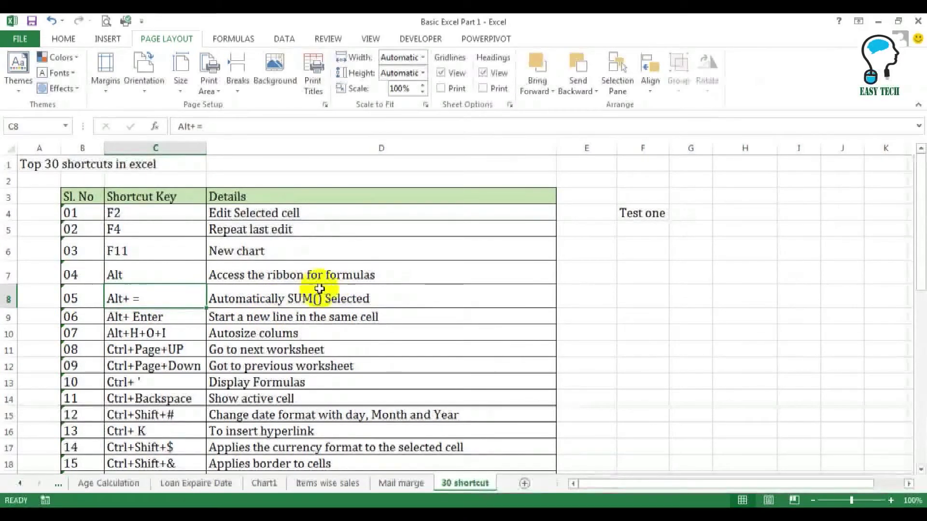
- Enter the sample values 5, 10, 15 and 20 in F7:F10
{"action": "left_click", "coordinate": [633, 272]}
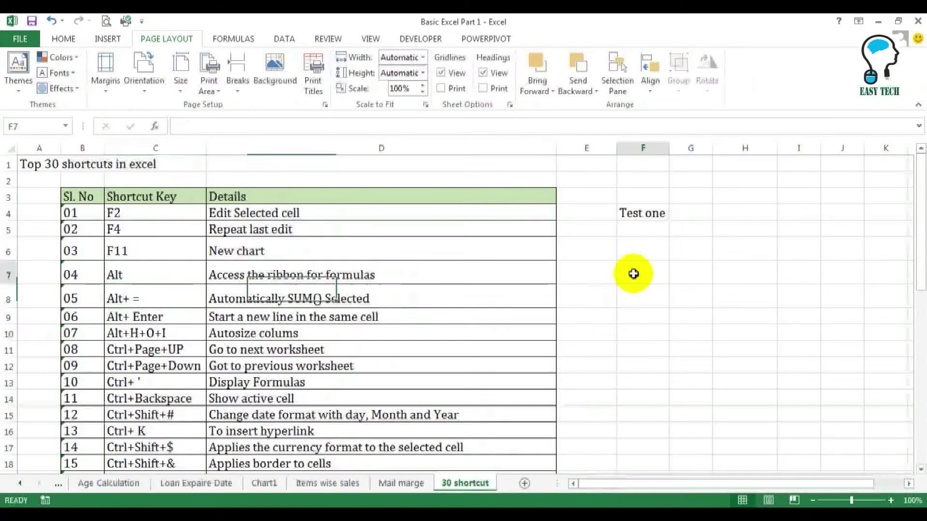
{"action": "type", "text": "5"}
{"action": "key", "text": "Return"}
{"action": "type", "text": "1"}
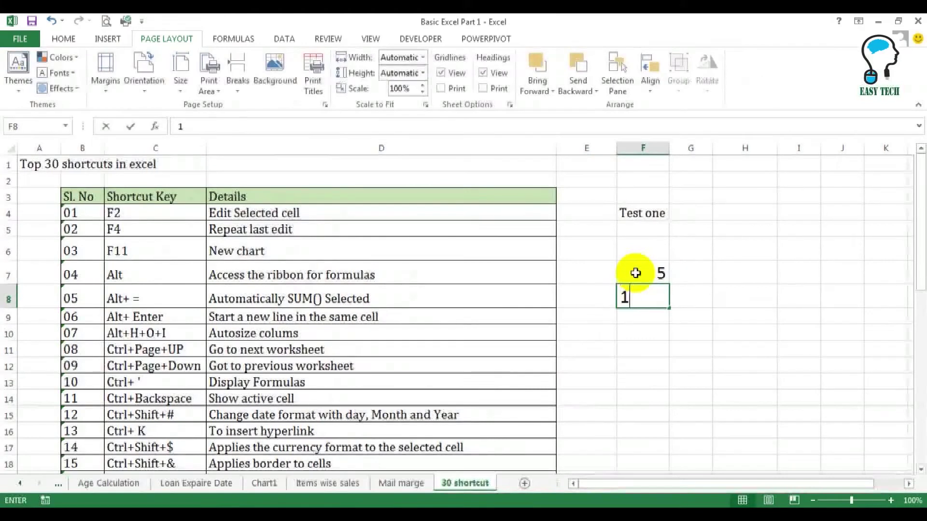
{"action": "type", "text": "0"}
{"action": "key", "text": "Return"}
{"action": "type", "text": "15"}
{"action": "key", "text": "Return"}
{"action": "type", "text": "20"}
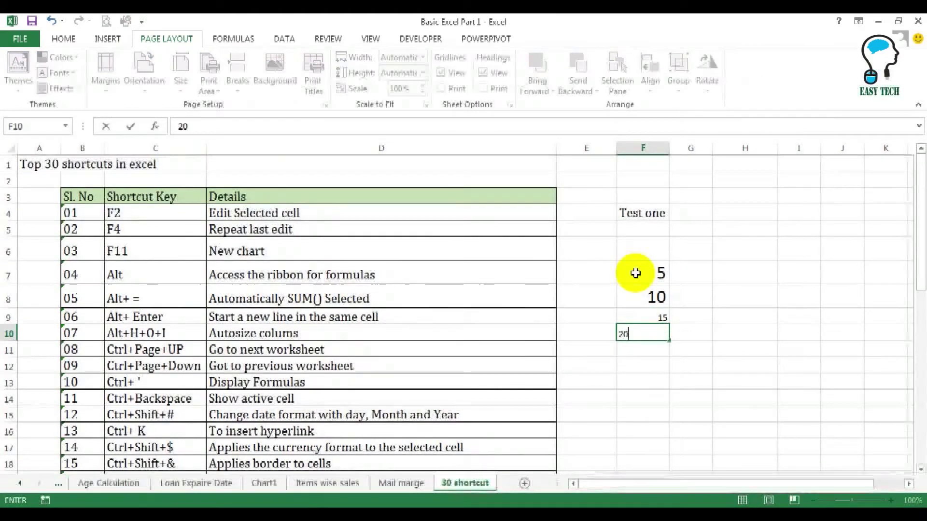
{"action": "key", "text": "Return"}
- Total F7:F10 in F11 with an Alt+= AutoSum
{"action": "left_click_drag", "start_coordinate": [661, 275], "coordinate": [658, 337]}
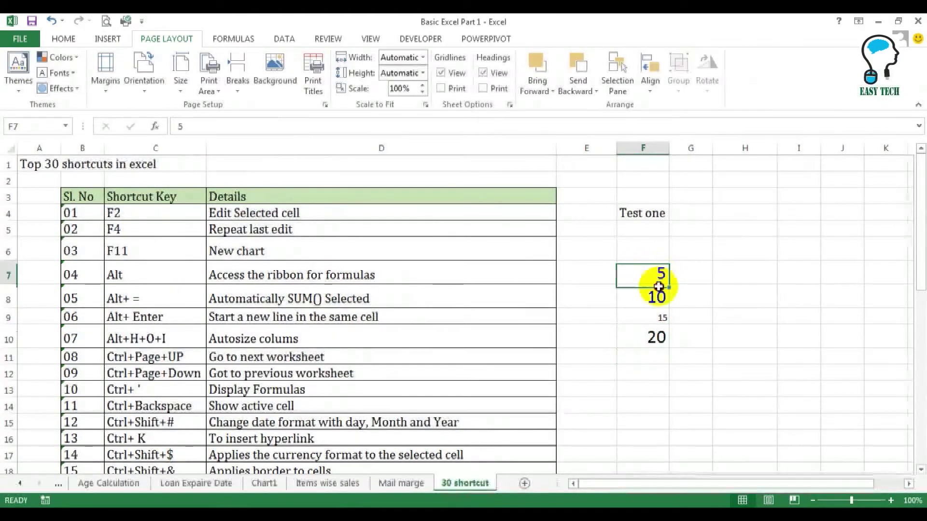
{"action": "left_click", "coordinate": [652, 358]}
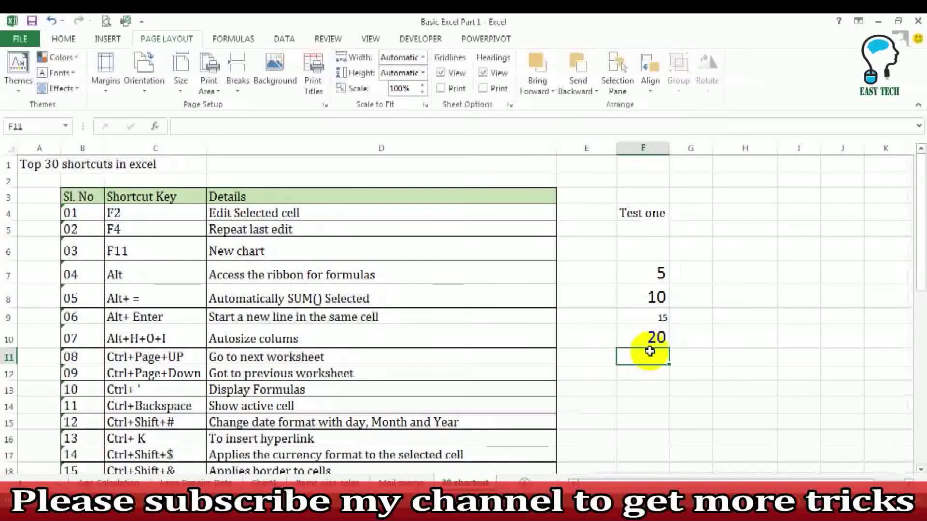
{"action": "key", "text": "alt+equal"}
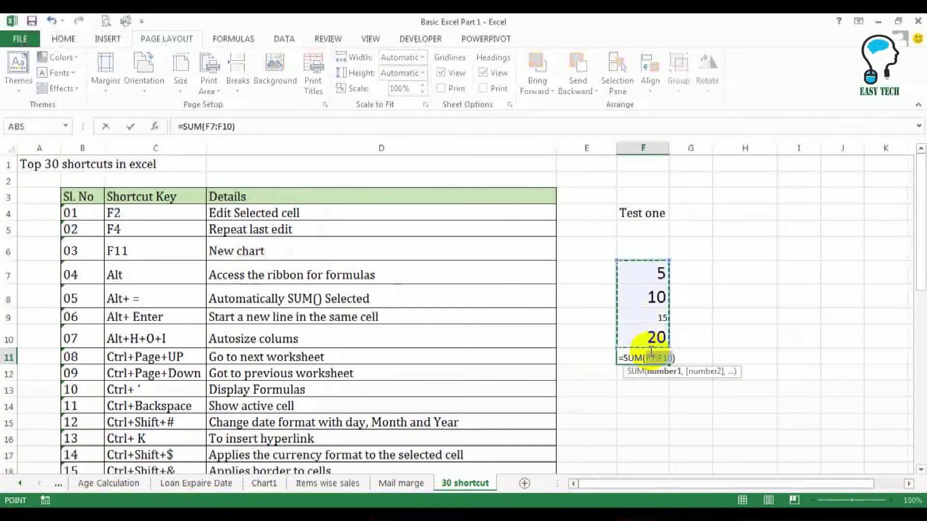
{"action": "key", "text": "Return"}
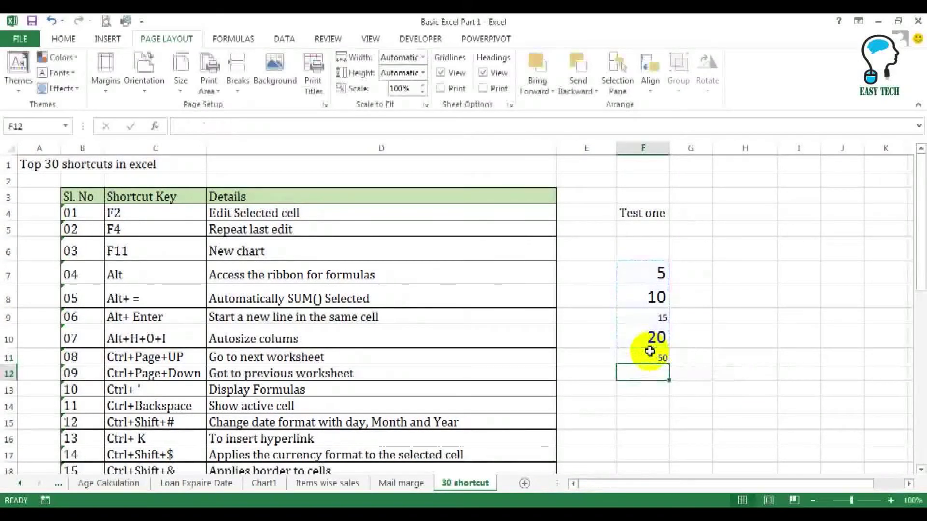
{"action": "left_click_drag", "start_coordinate": [657, 269], "coordinate": [642, 353]}
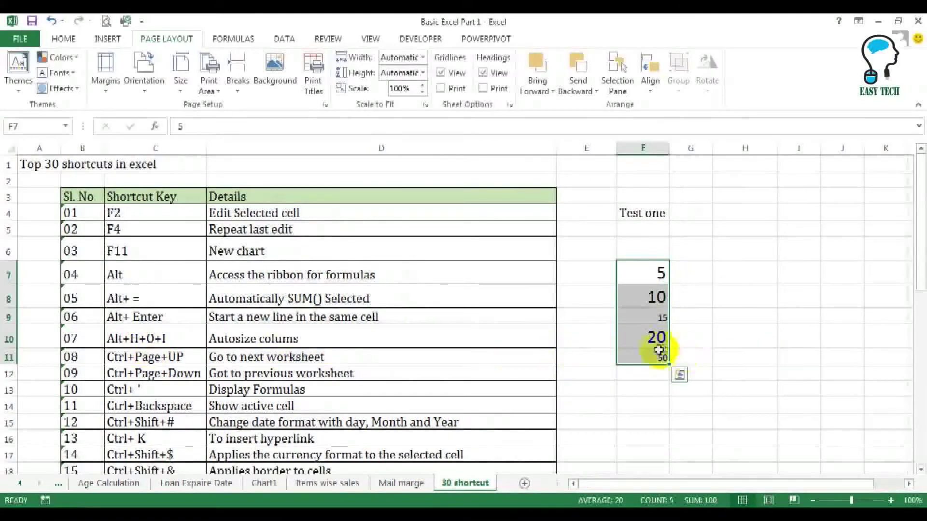
{"action": "left_click", "coordinate": [652, 360]}
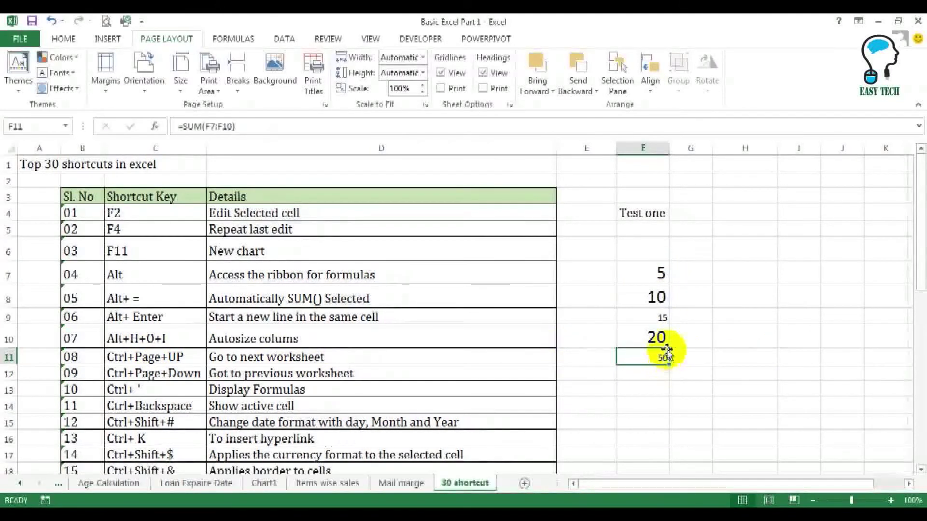
- Clear column F from 'Test one' down through the SUM total
{"action": "left_click_drag", "start_coordinate": [644, 213], "coordinate": [671, 367]}
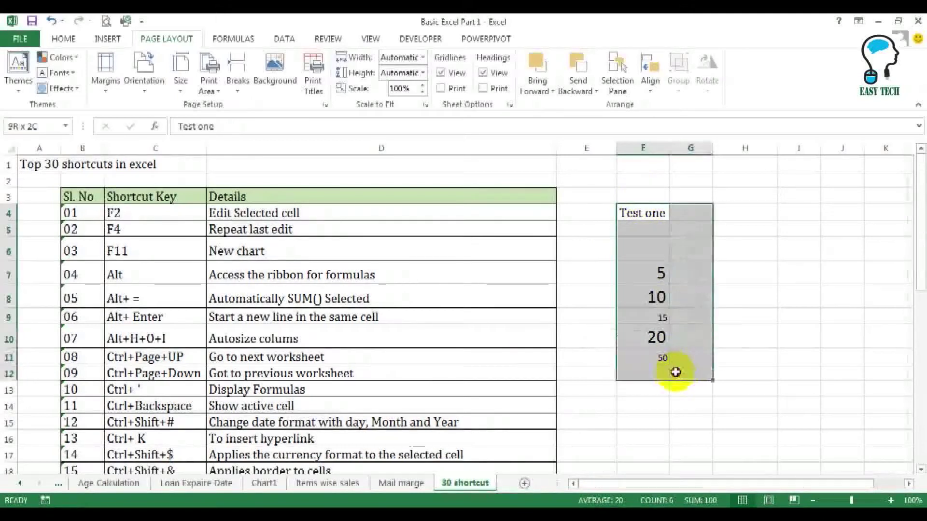
{"action": "key", "text": "Delete"}
{"action": "left_click", "coordinate": [643, 269]}
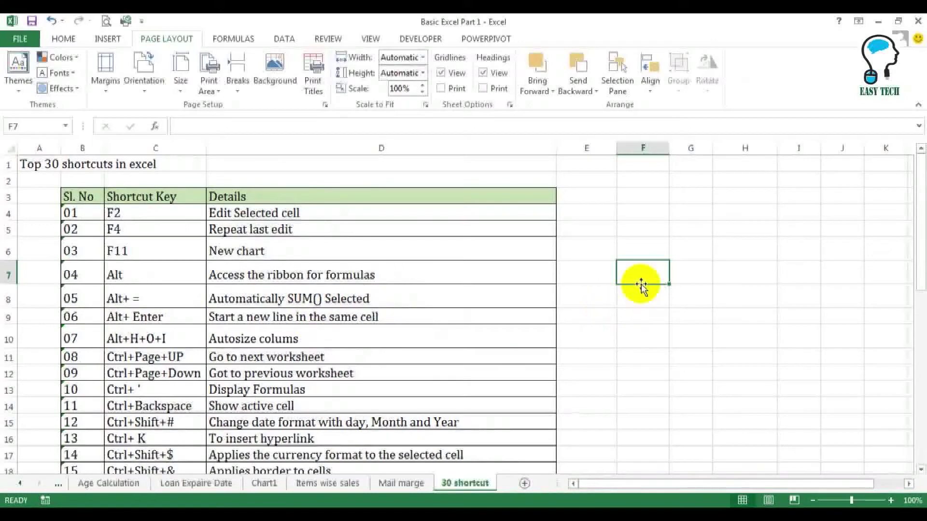
- Enter a sample name in F7 and widen column F to fit it
{"action": "type", "text": "Mr. Z"}
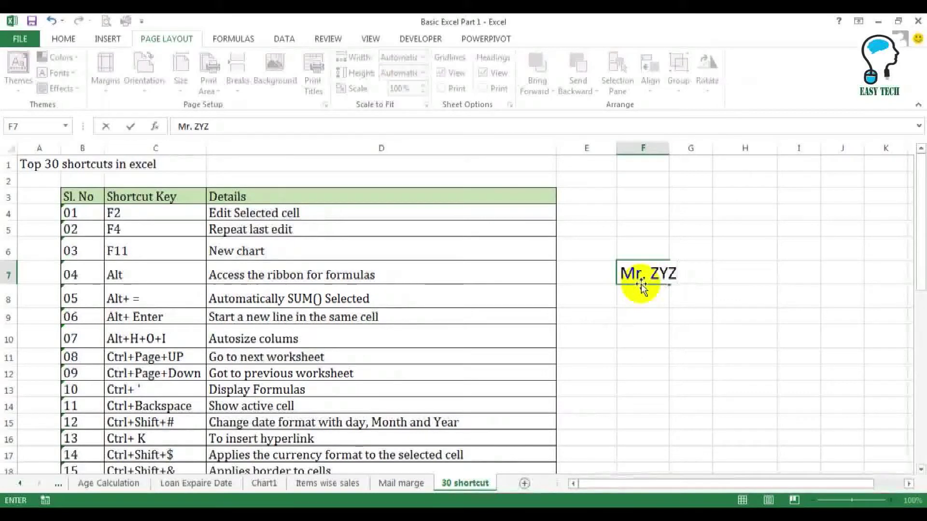
{"action": "key", "text": "BackSpace"}
{"action": "type", "text": "YZ"}
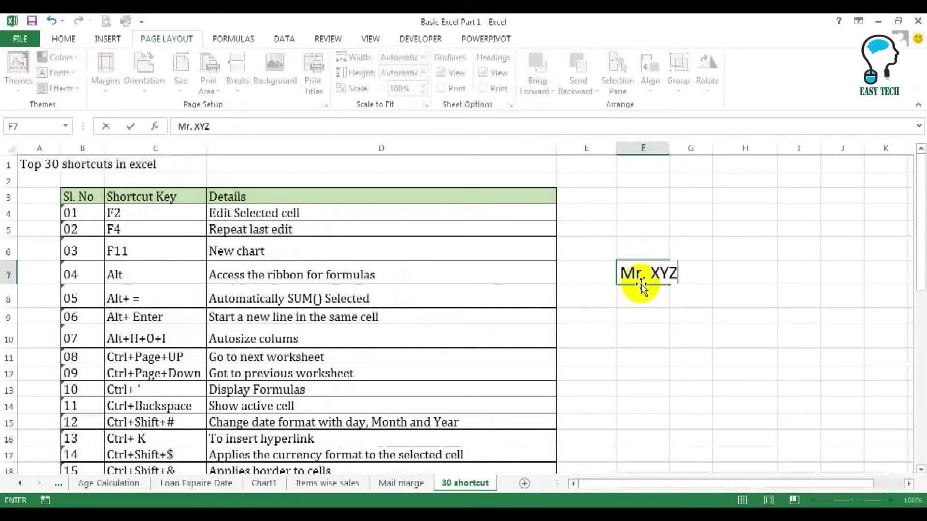
{"action": "key", "text": "Return"}
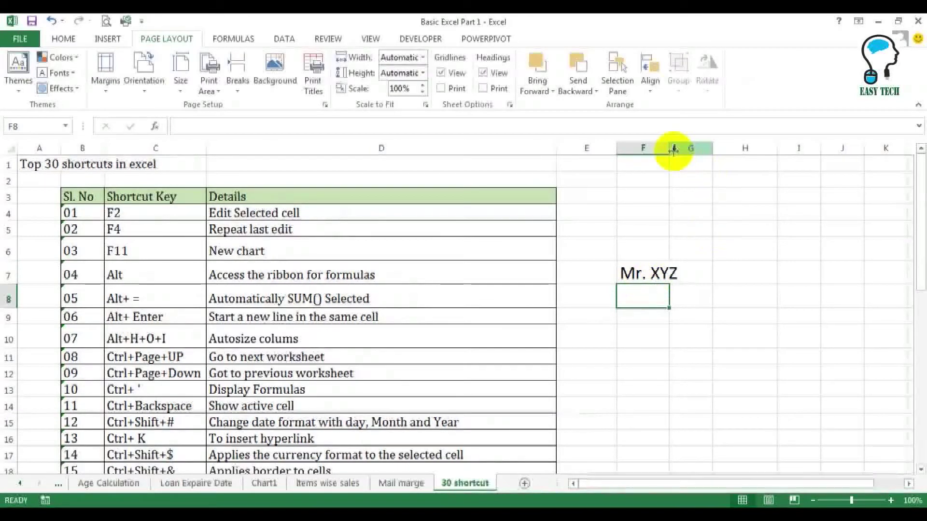
{"action": "left_click_drag", "start_coordinate": [668, 149], "coordinate": [682, 149]}
{"action": "double_click", "coordinate": [678, 273]}
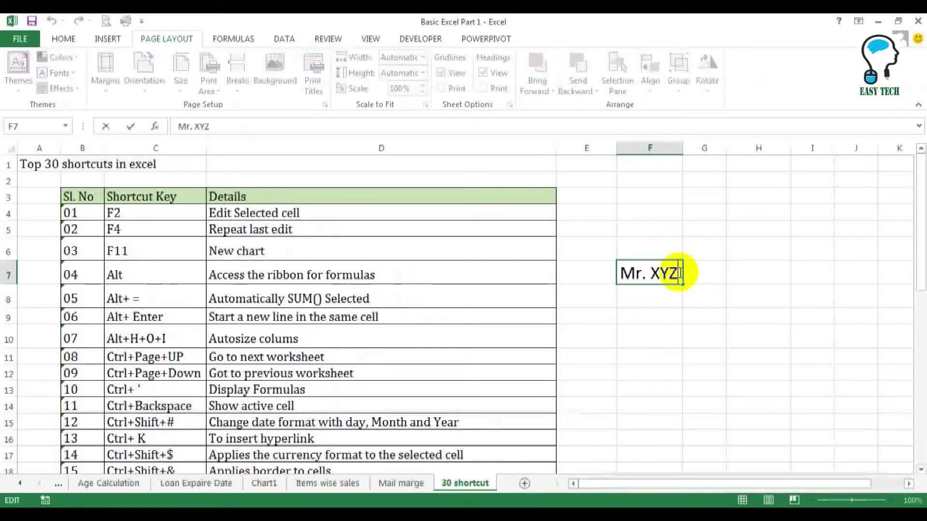
{"action": "key", "text": "Return"}
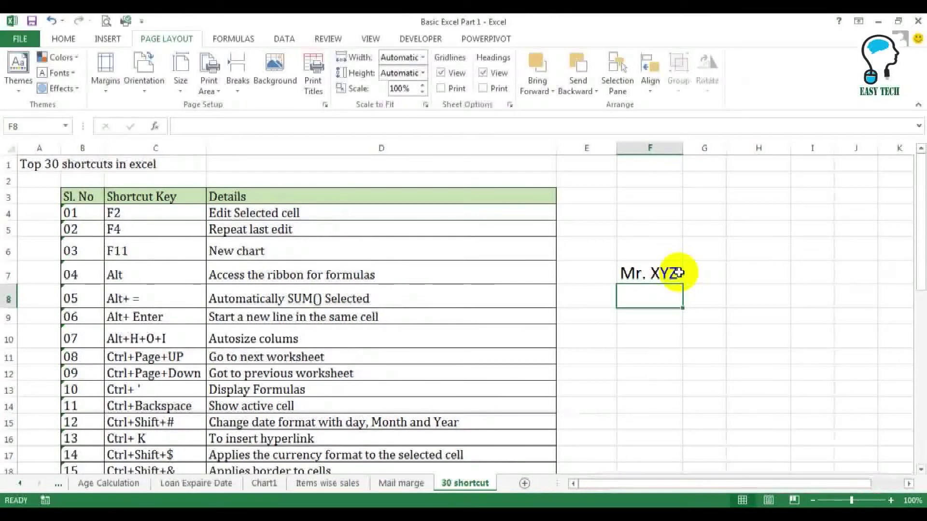
- Add a second line 'Designation' to F7 with Alt+Enter, then clear the cell
{"action": "left_click", "coordinate": [637, 273]}
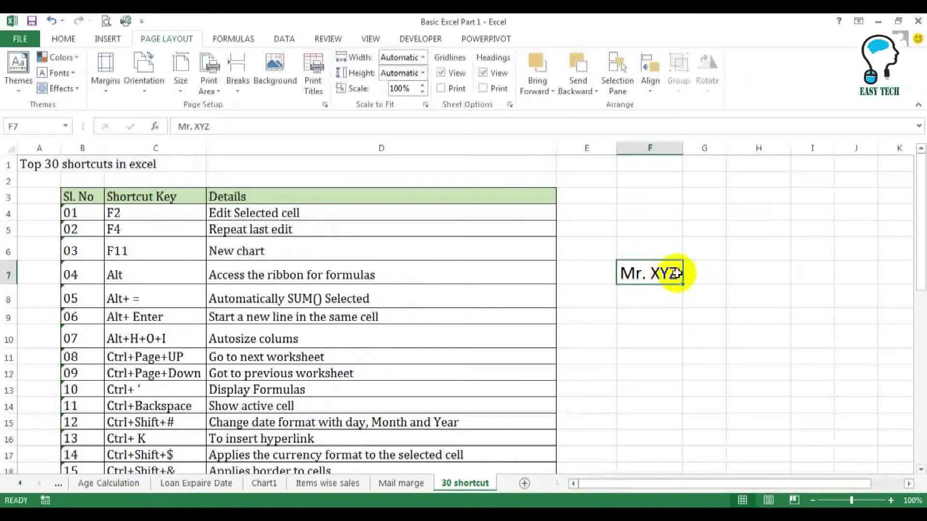
{"action": "key", "text": "F2"}
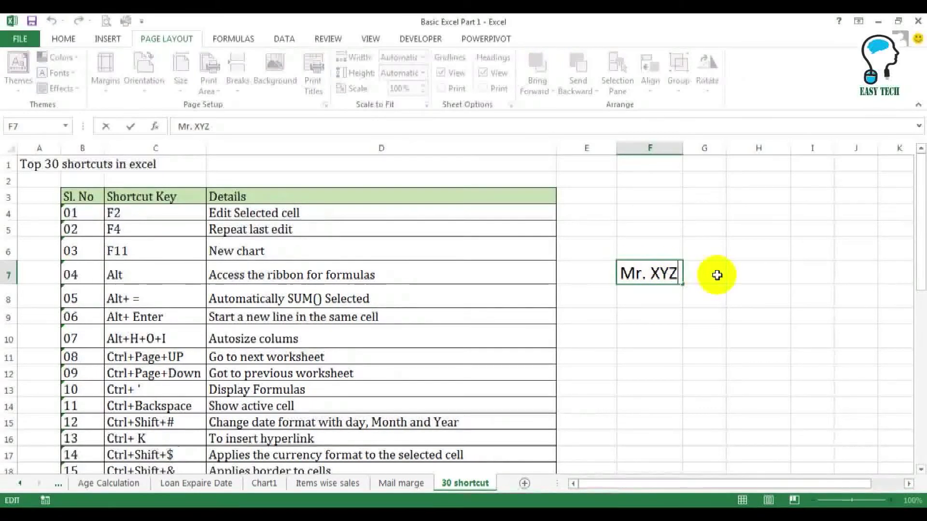
{"action": "key", "text": "alt+Return"}
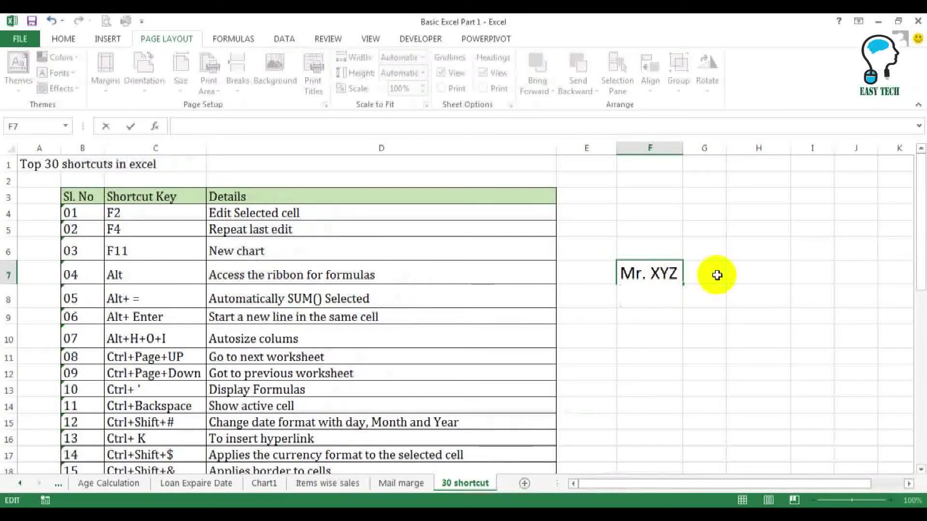
{"action": "type", "text": "De"}
{"action": "key", "text": "BackSpace"}
{"action": "type", "text": "gnati"}
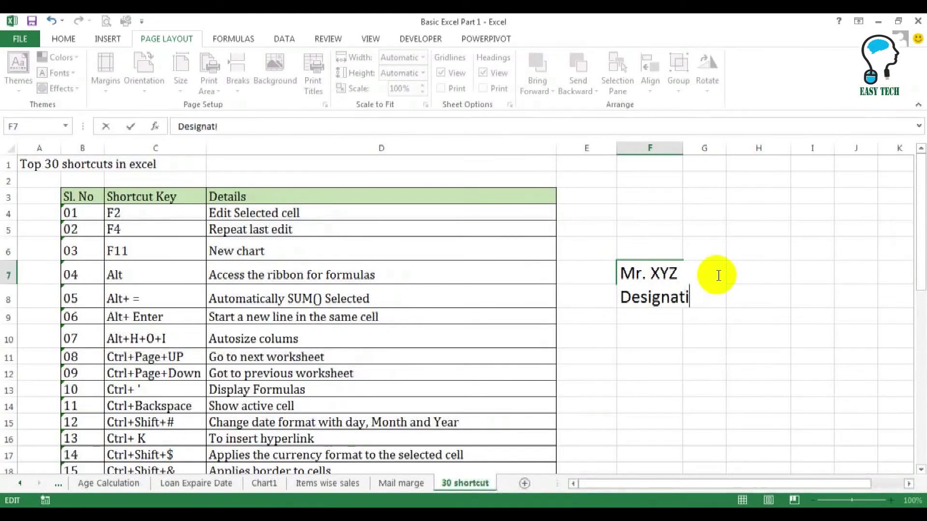
{"action": "key", "text": "Return"}
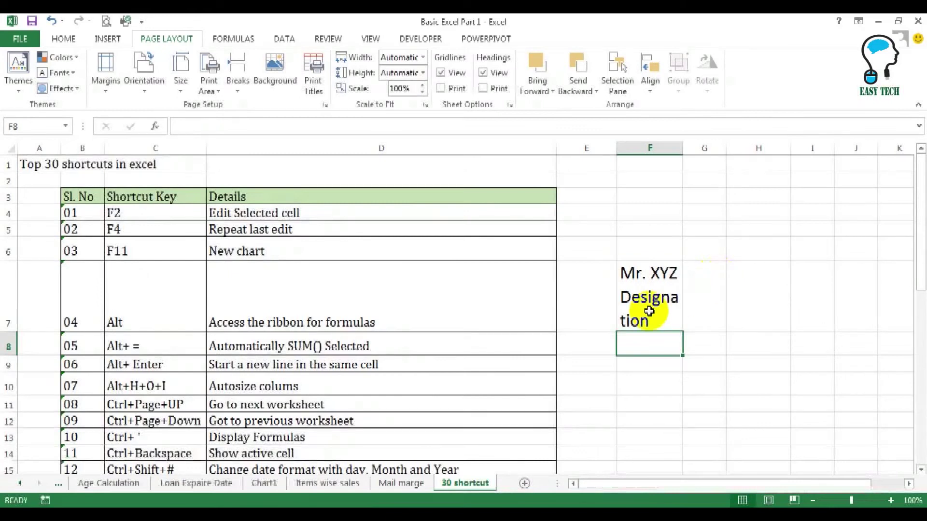
{"action": "left_click", "coordinate": [646, 292]}
{"action": "key", "text": "Delete"}
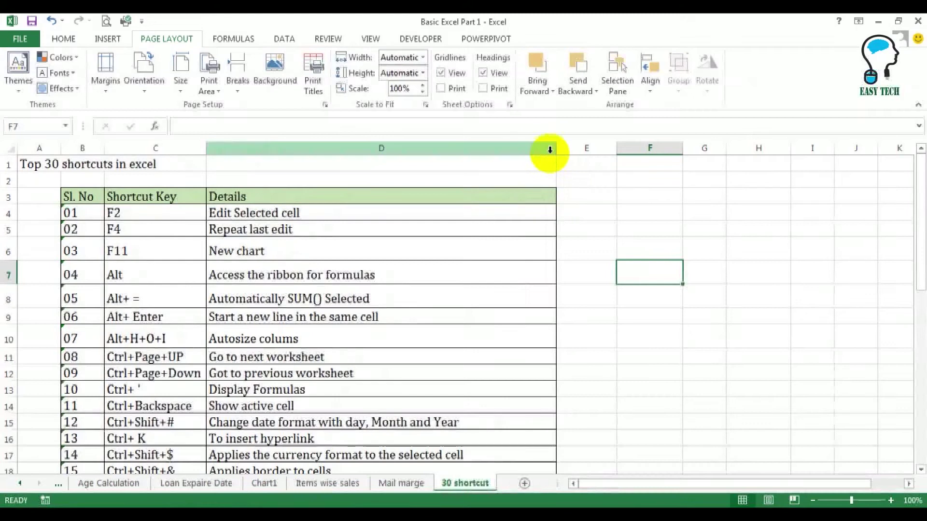
- Narrow column D, AutoFit it by double-clicking its border, then narrow it again
{"action": "left_click_drag", "start_coordinate": [557, 152], "coordinate": [374, 150]}
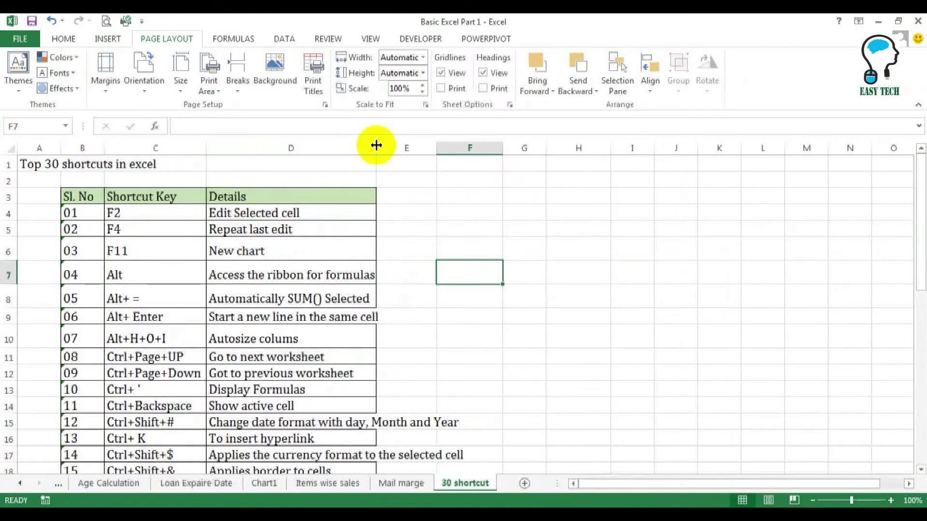
{"action": "double_click", "coordinate": [373, 150]}
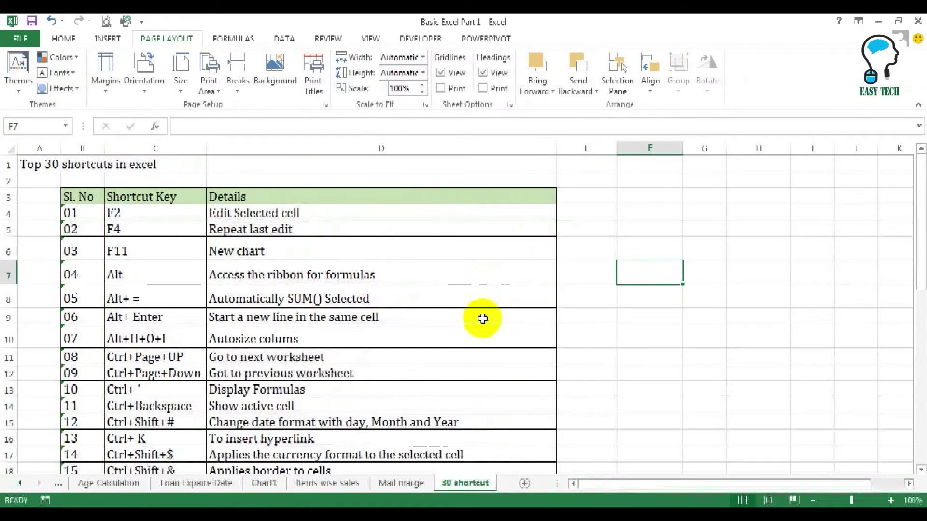
{"action": "left_click_drag", "start_coordinate": [557, 148], "coordinate": [375, 181]}
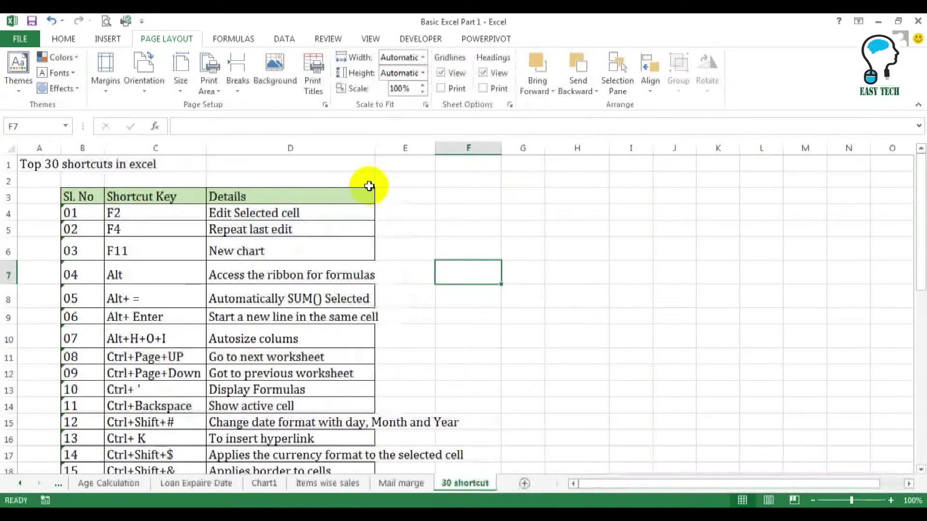
- Select column D and AutoFit its width with Alt+H, O, I
{"action": "left_click", "coordinate": [299, 142]}
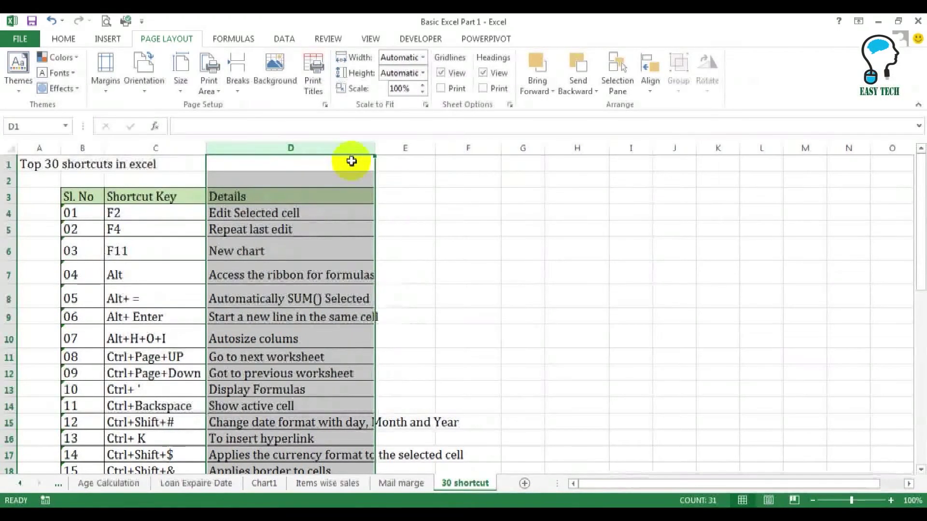
{"action": "key", "text": "alt"}
{"action": "key", "text": "h"}
{"action": "key", "text": "o"}
{"action": "key", "text": "i"}
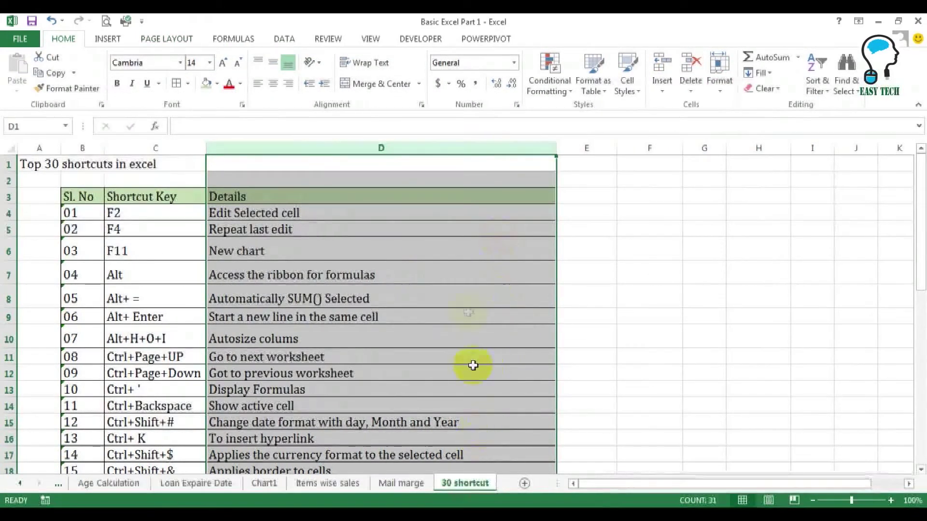
- Switch to the Mail marge sheet with Ctrl+Page Up and back with Ctrl+Page Down
{"action": "left_click", "coordinate": [433, 355]}
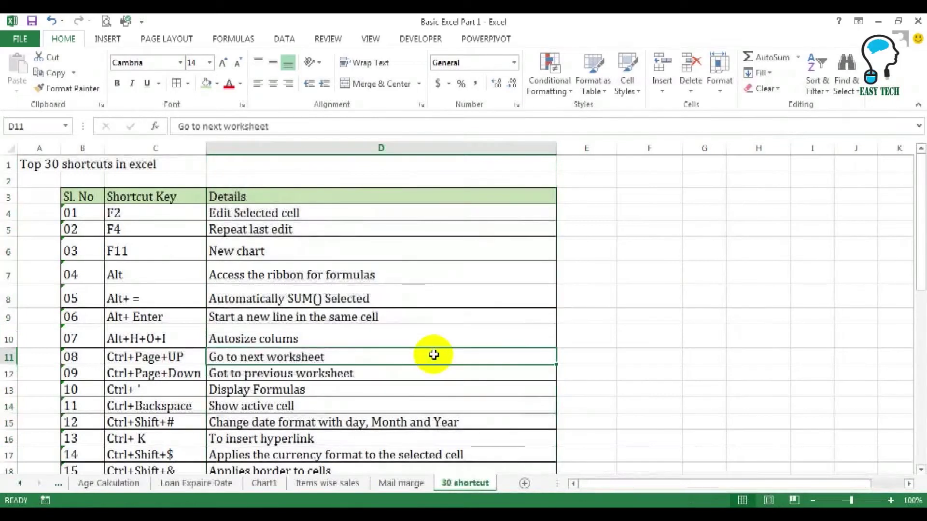
{"action": "left_click", "coordinate": [128, 353]}
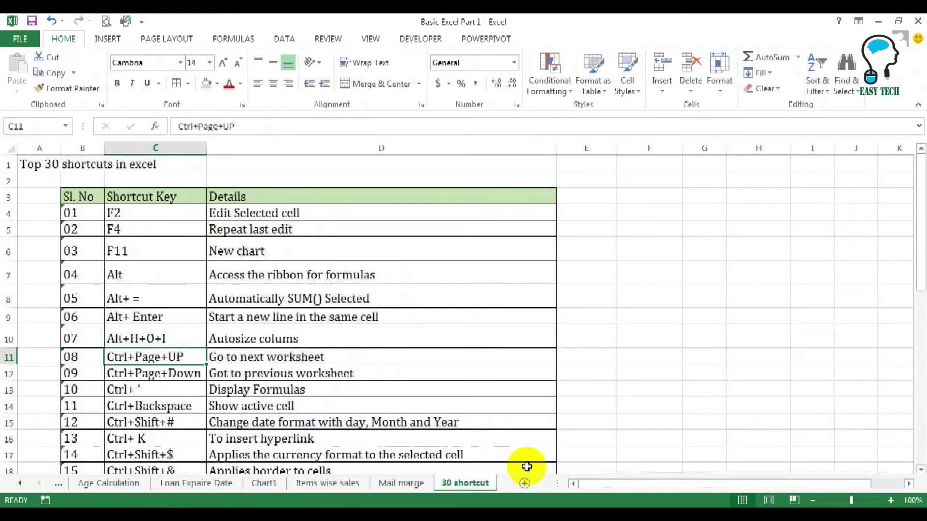
{"action": "left_click", "coordinate": [492, 397]}
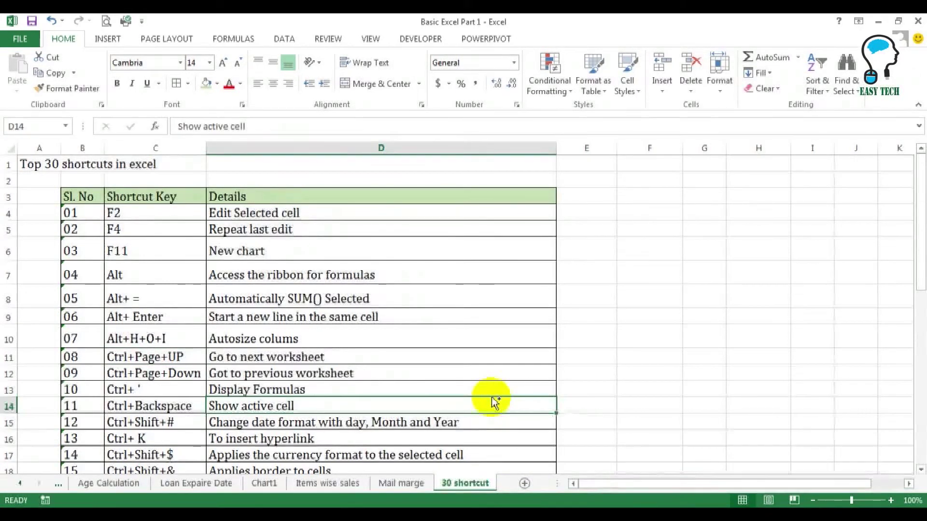
{"action": "key", "text": "ctrl+Page_Up"}
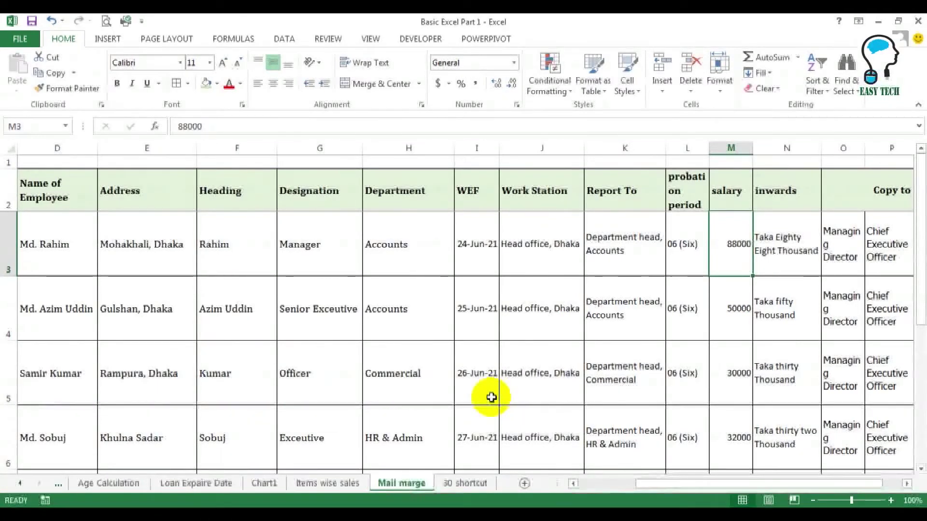
{"action": "key", "text": "ctrl+Page_Down"}
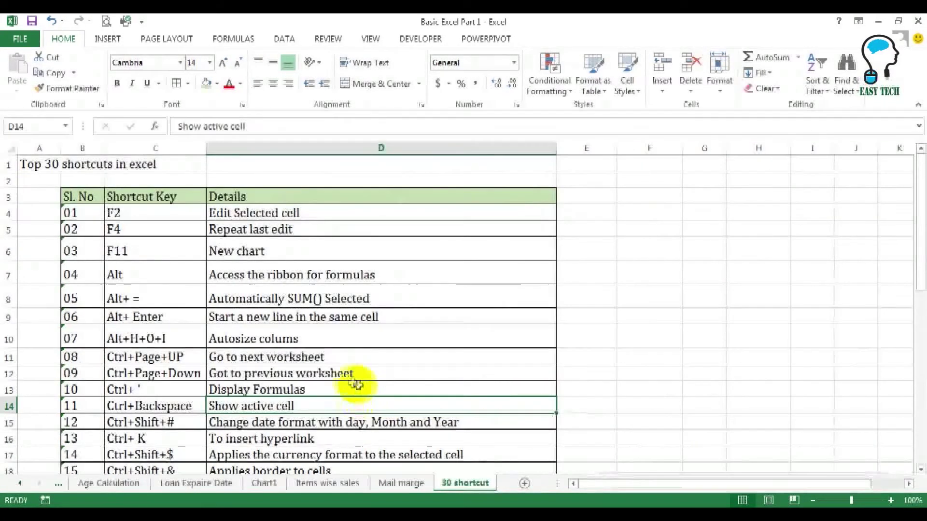
- Undo the last change and move the active cell away from the data to L12
{"action": "key", "text": "ctrl+z"}
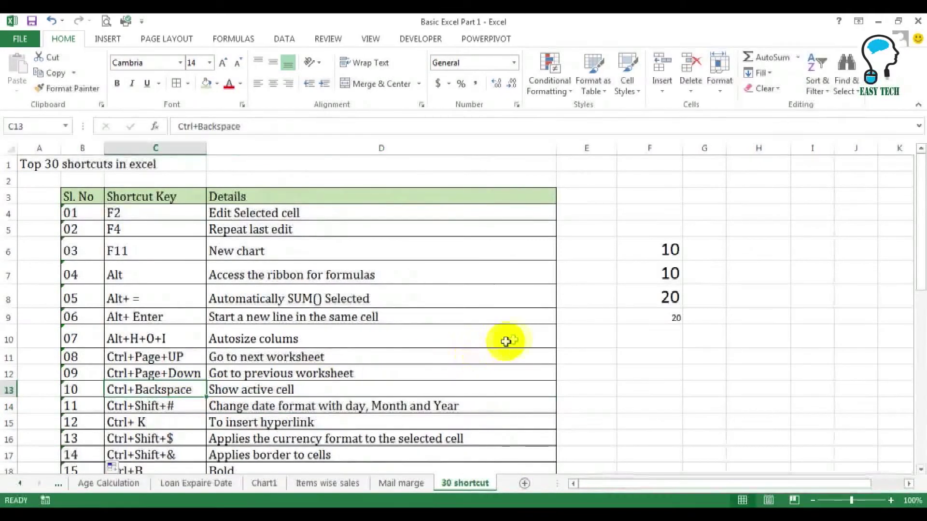
{"action": "left_click", "coordinate": [705, 317]}
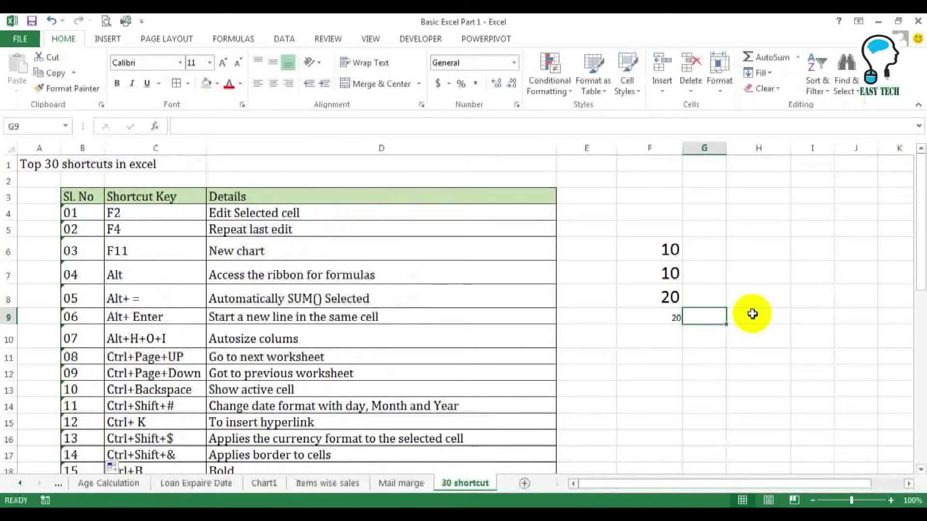
{"action": "left_click", "coordinate": [676, 376]}
{"action": "left_click", "coordinate": [677, 389]}
{"action": "left_click", "coordinate": [856, 338]}
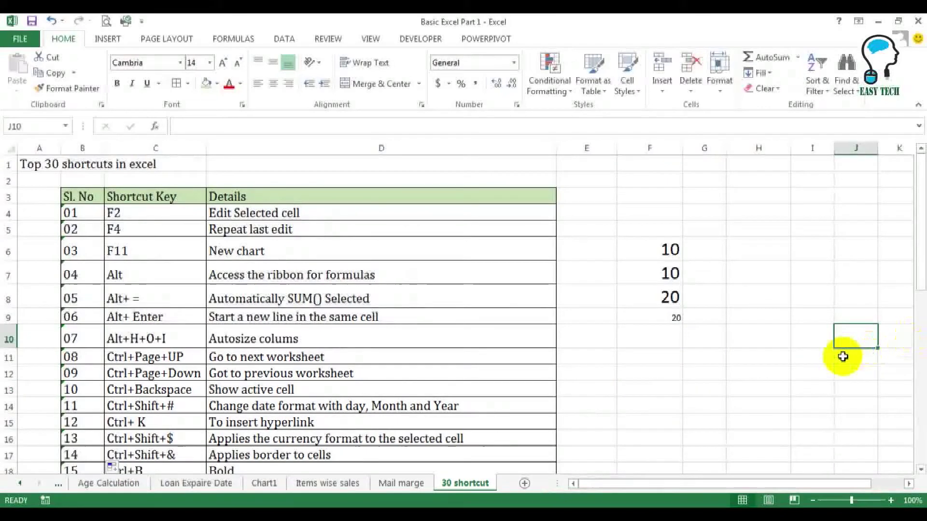
{"action": "left_click", "coordinate": [886, 357]}
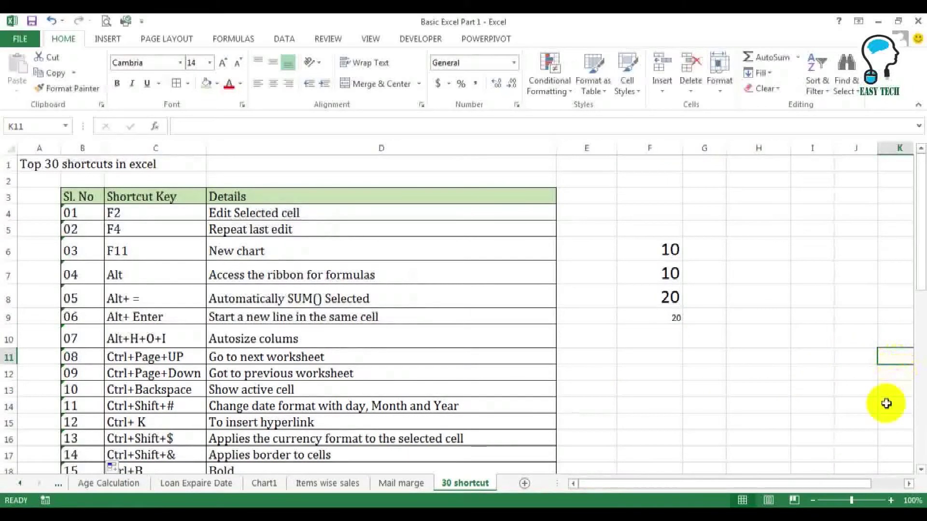
{"action": "key", "text": "Right"}
{"action": "key", "text": "Down"}
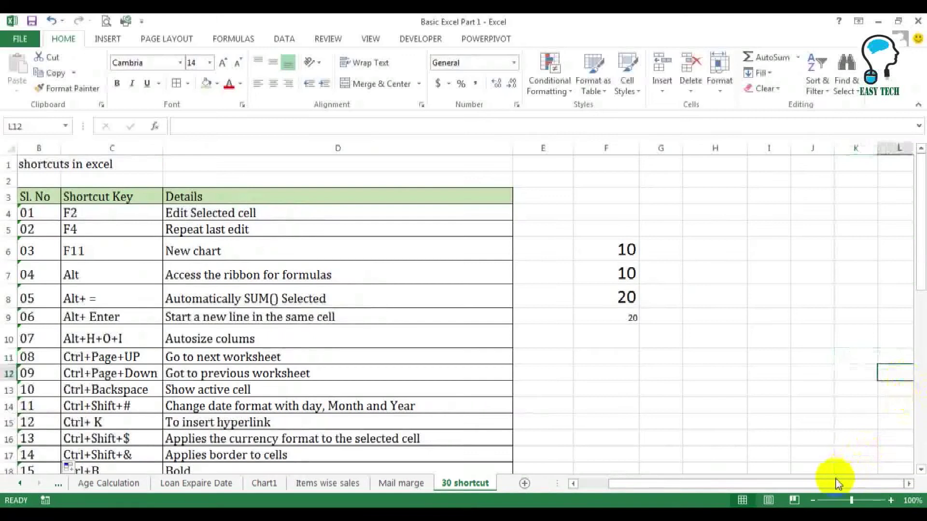
- Scroll off the active cell, jump back to L12 with Ctrl+Backspace, then scroll back to column A
{"action": "left_click_drag", "start_coordinate": [786, 484], "coordinate": [647, 485]}
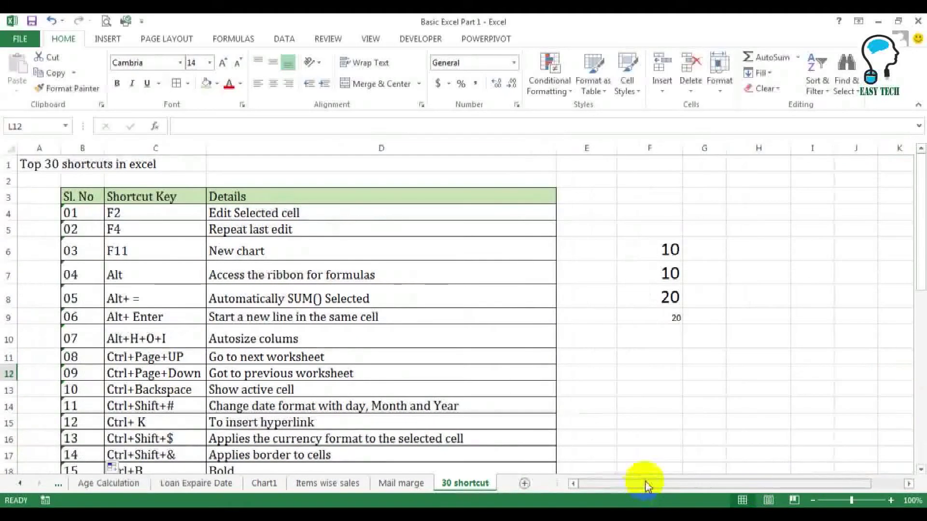
{"action": "key", "text": "ctrl+BackSpace"}
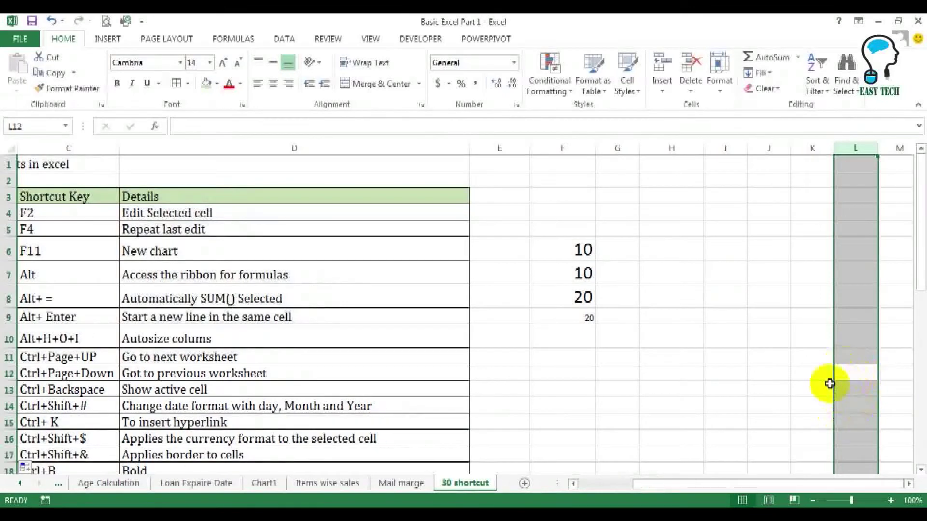
{"action": "left_click_drag", "start_coordinate": [645, 486], "coordinate": [600, 484]}
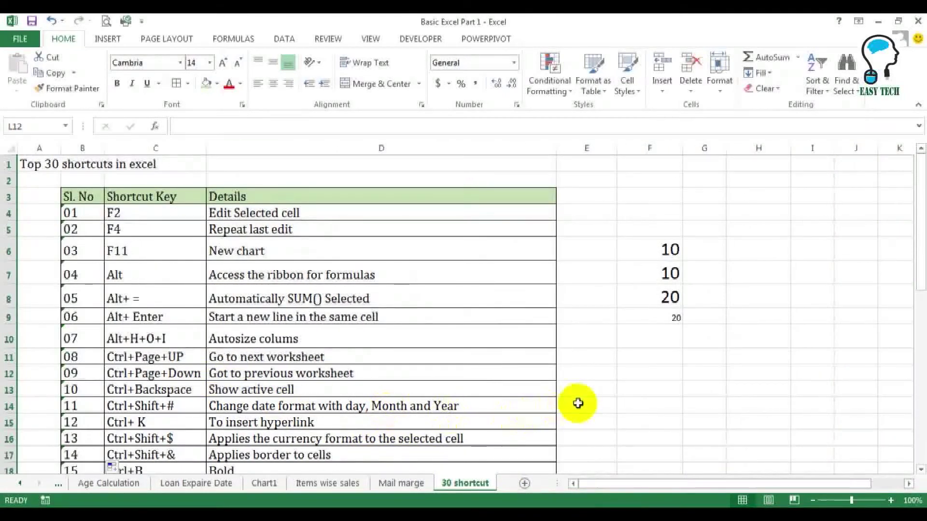
- Enter the date 28-06-2021 in F14 with Ctrl+; and show it as 28-Jun-21
{"action": "left_click", "coordinate": [592, 399]}
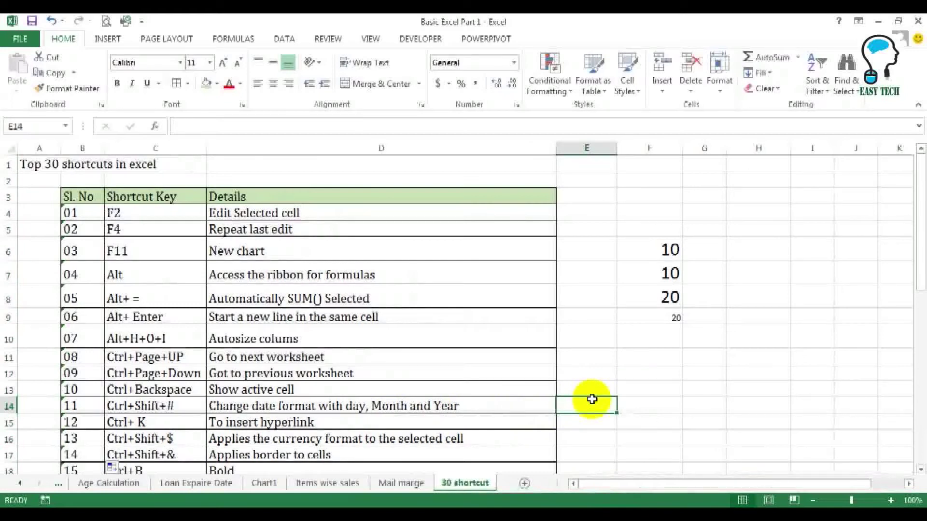
{"action": "scroll", "coordinate": [594, 400], "scroll_direction": "down", "scroll_amount": 1}
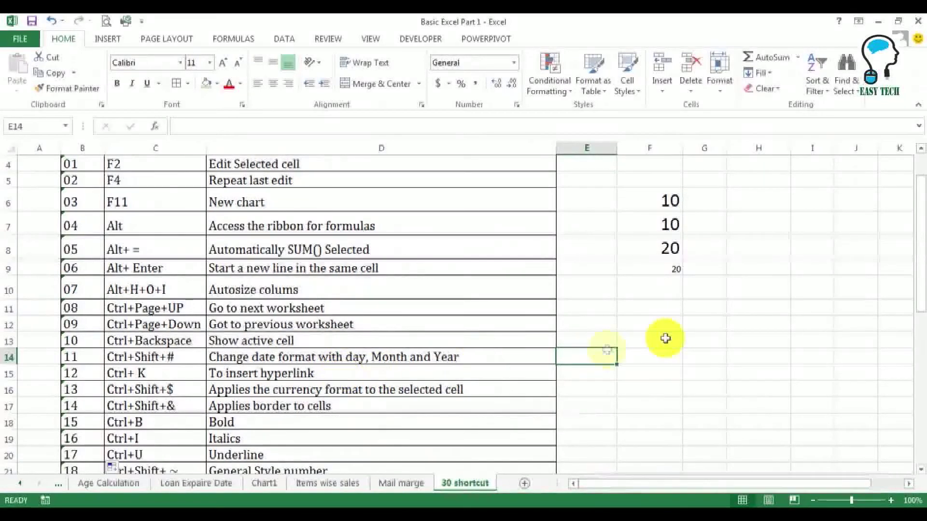
{"action": "left_click", "coordinate": [635, 357]}
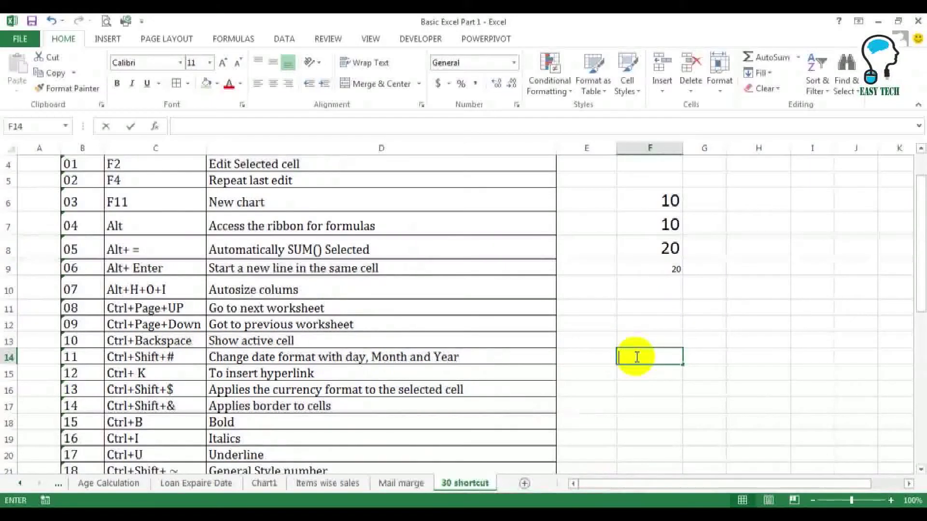
{"action": "key", "text": "ctrl+semicolon"}
{"action": "key", "text": "Return"}
{"action": "left_click", "coordinate": [636, 357]}
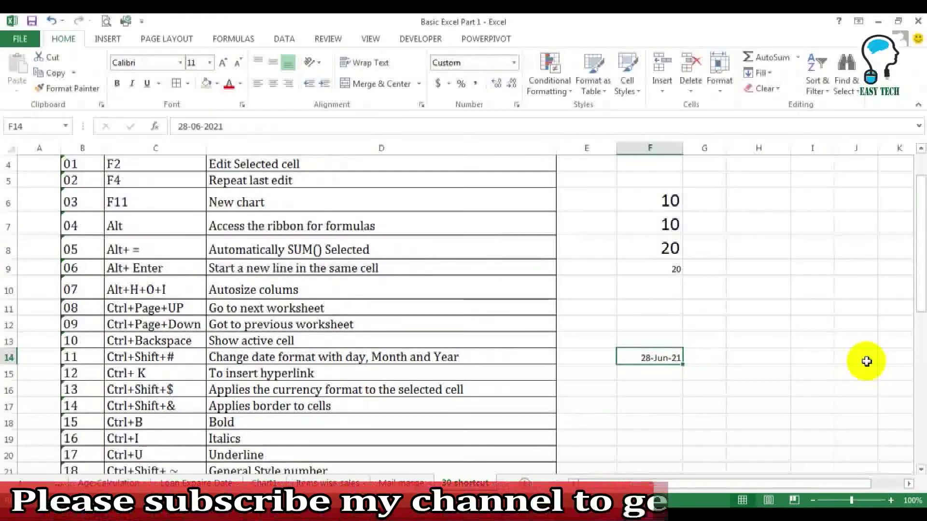
{"action": "left_click", "coordinate": [665, 389]}
{"action": "left_click", "coordinate": [632, 357]}
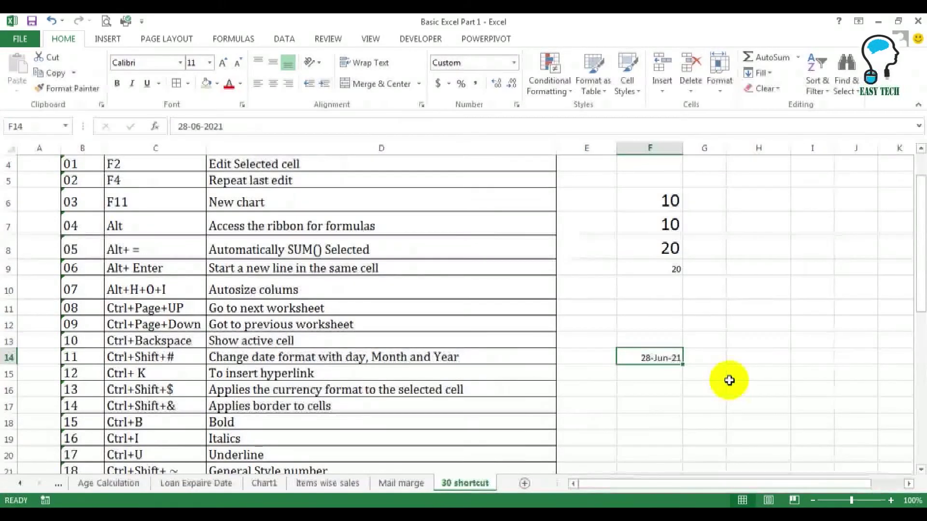
{"action": "key", "text": "ctrl+k"}
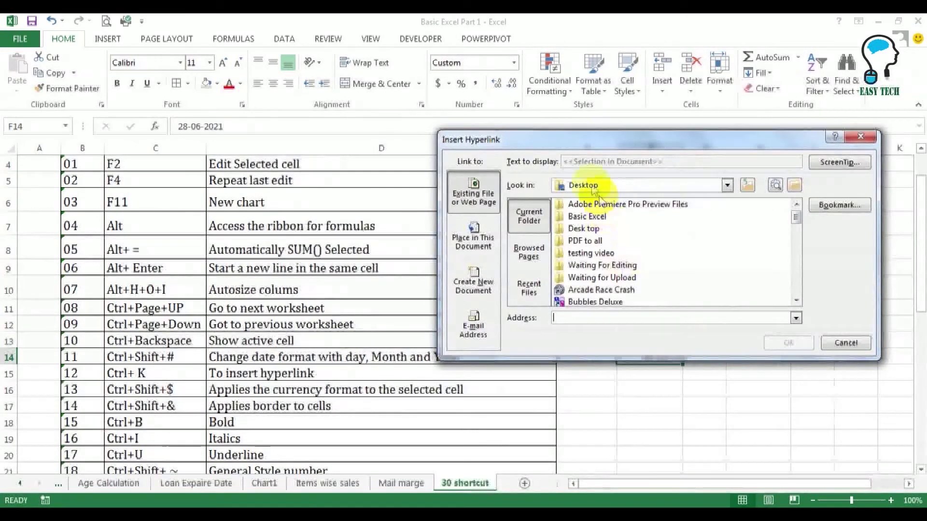
{"action": "left_click_drag", "start_coordinate": [597, 141], "coordinate": [544, 110]}
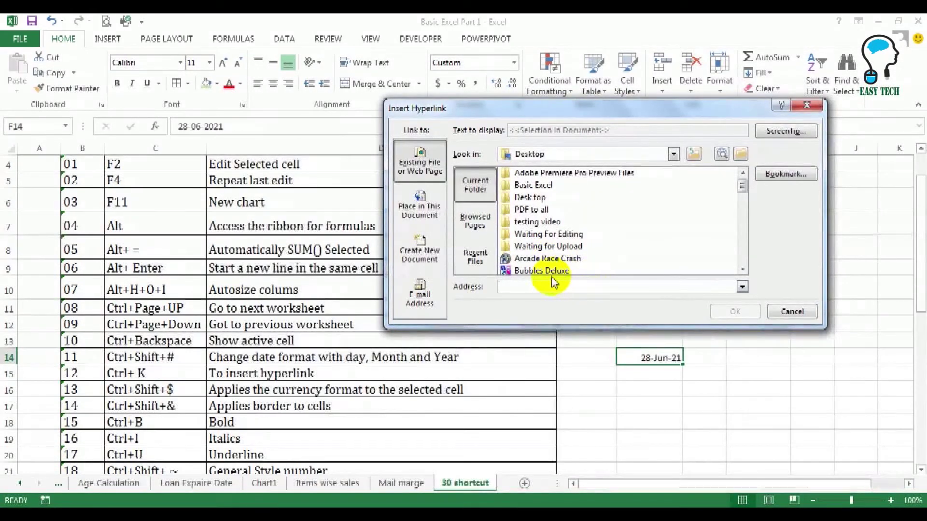
{"action": "left_click", "coordinate": [796, 111]}
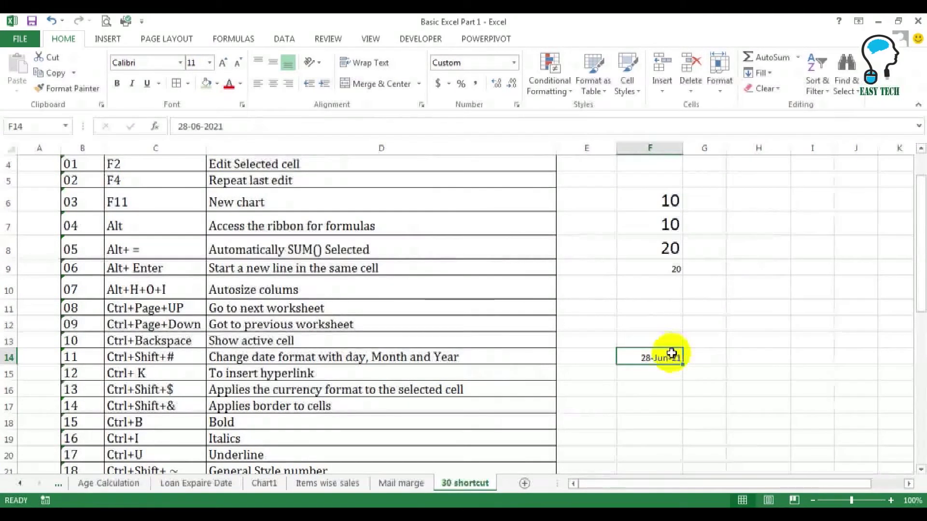
- Apply currency format to the total in F8 so it reads $20.00
{"action": "left_click", "coordinate": [673, 251]}
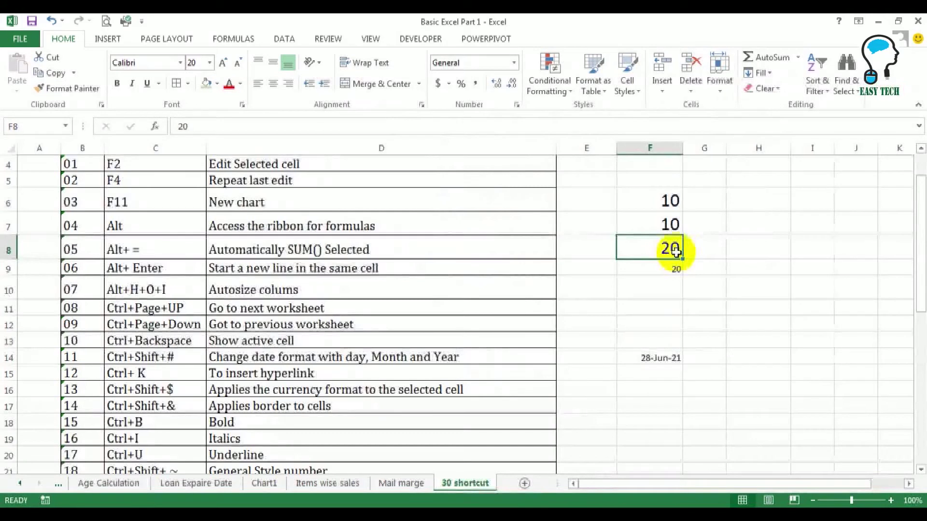
{"action": "key", "text": "ctrl+shift+dollar"}
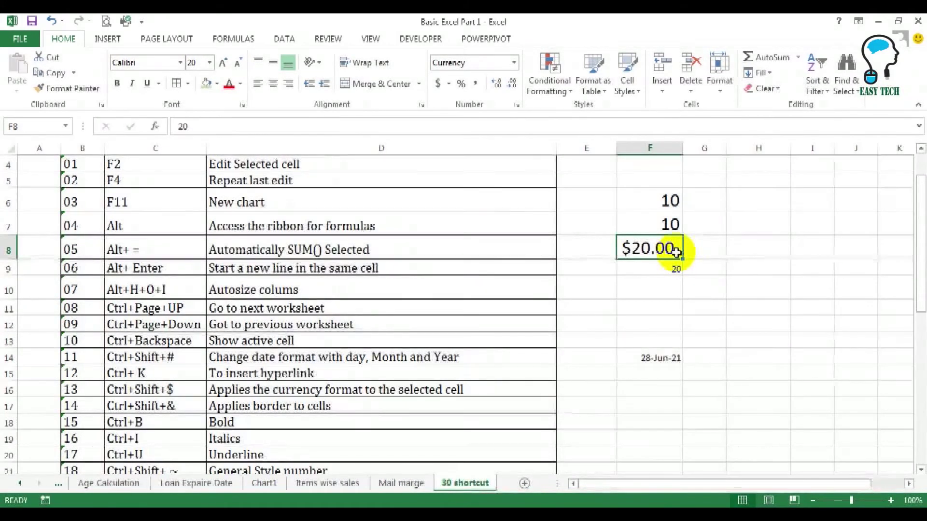
{"action": "key", "text": "Down"}
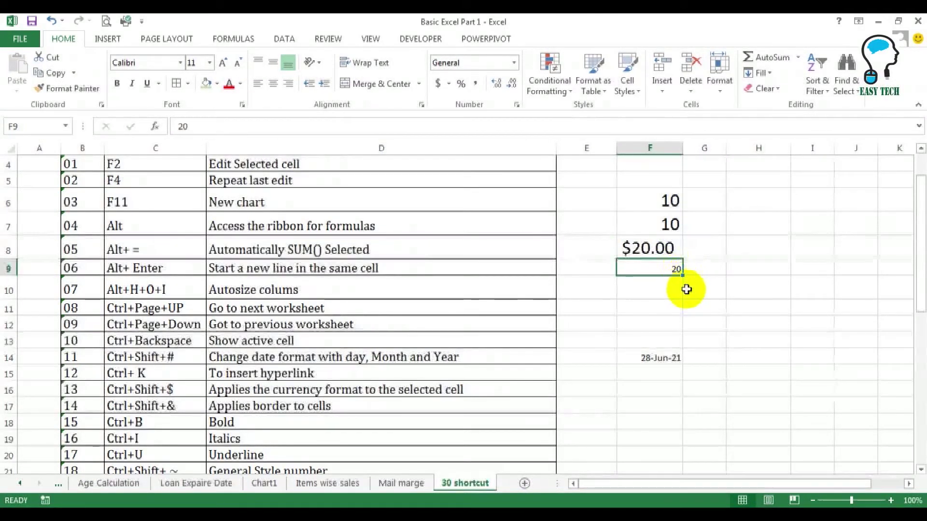
- Add an outline border around the sample cells F6:F14
{"action": "left_click", "coordinate": [643, 355]}
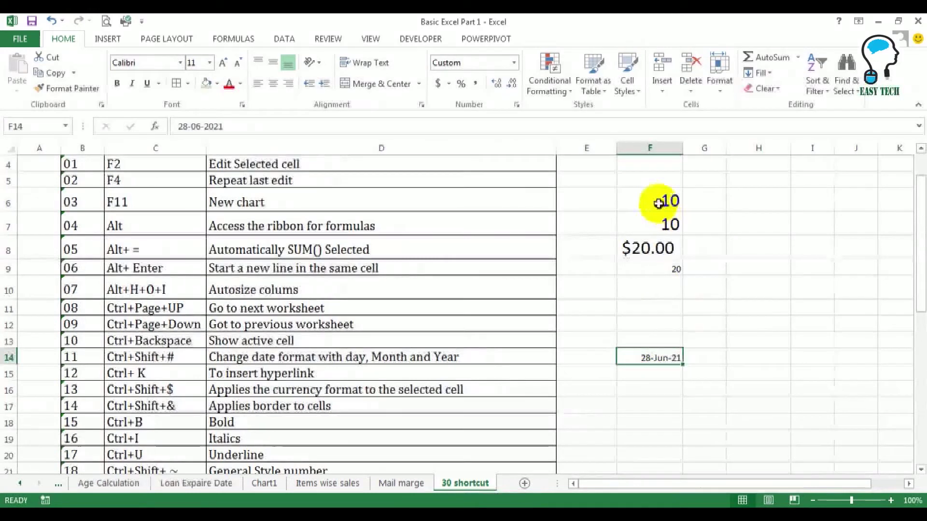
{"action": "left_click_drag", "start_coordinate": [658, 201], "coordinate": [670, 357]}
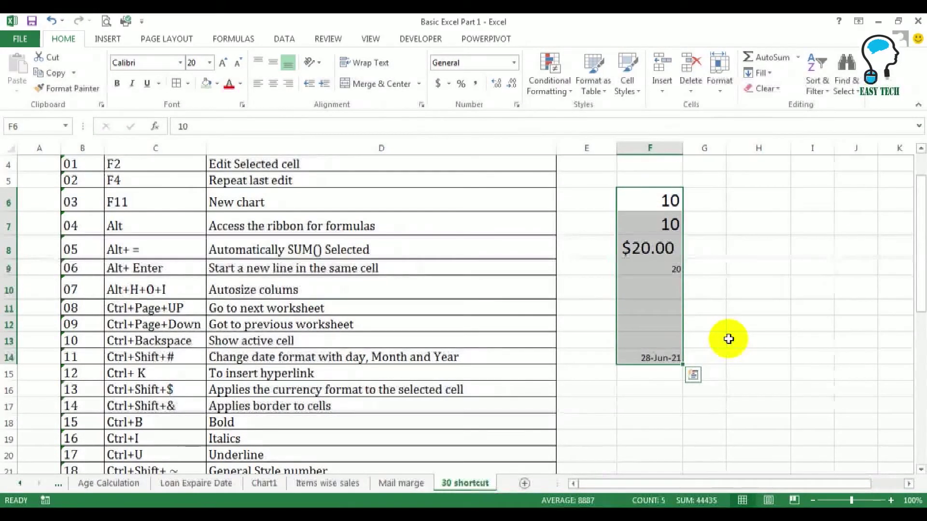
{"action": "left_click", "coordinate": [728, 339]}
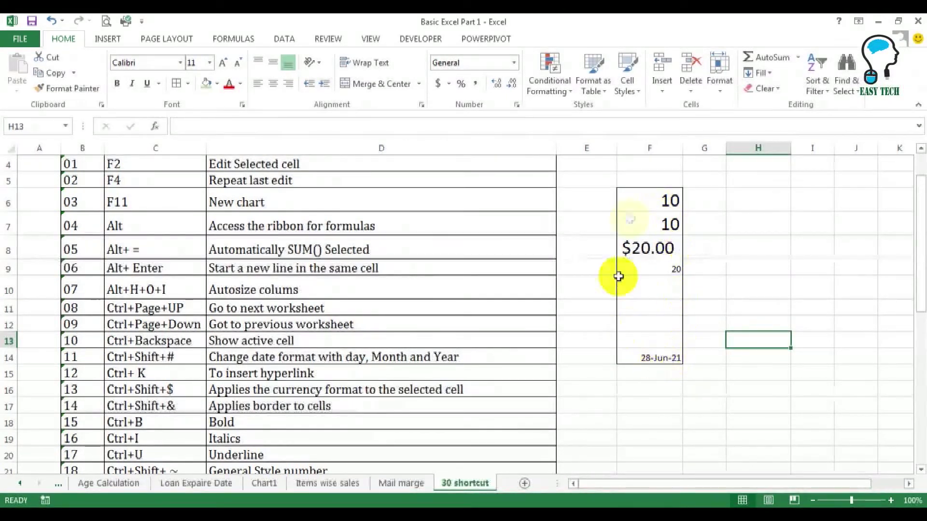
{"action": "left_click", "coordinate": [669, 350]}
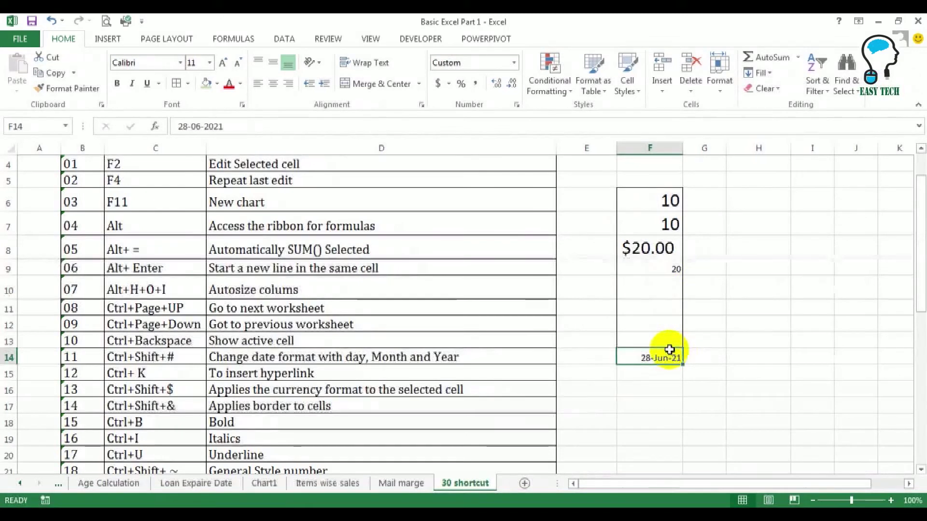
{"action": "scroll", "coordinate": [669, 349], "scroll_direction": "down", "scroll_amount": 1}
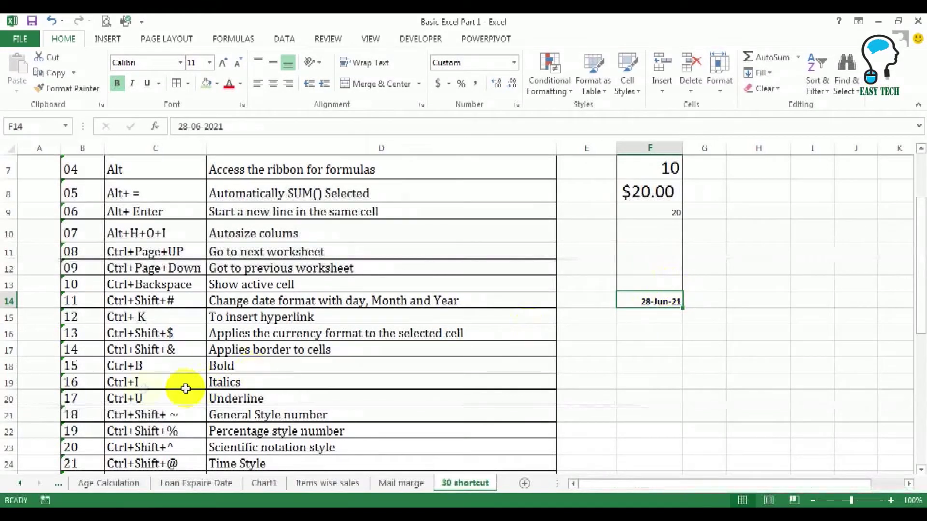
- Make the bold 28-Jun-21 date in F14 italic and underlined as well
{"action": "left_click", "coordinate": [241, 367]}
{"action": "left_click", "coordinate": [645, 300]}
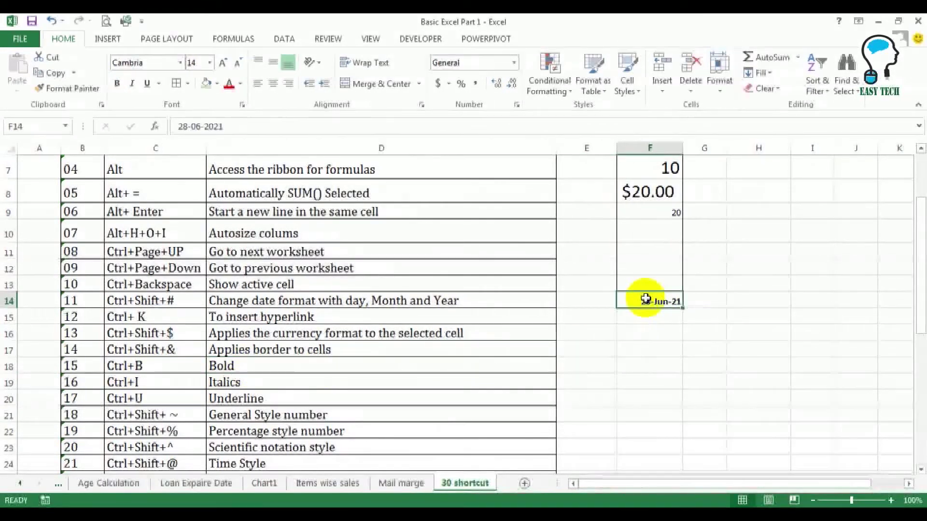
{"action": "key", "text": "ctrl+i"}
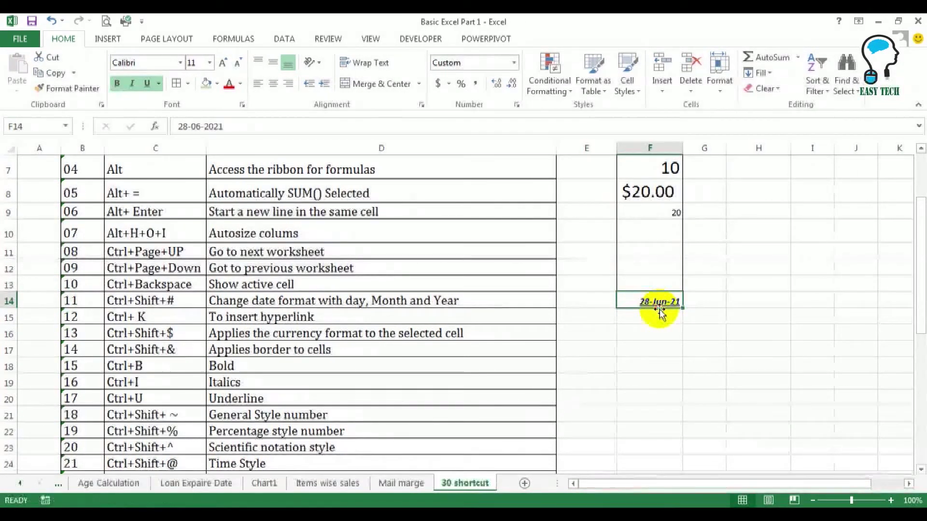
{"action": "left_click_drag", "start_coordinate": [131, 359], "coordinate": [140, 398]}
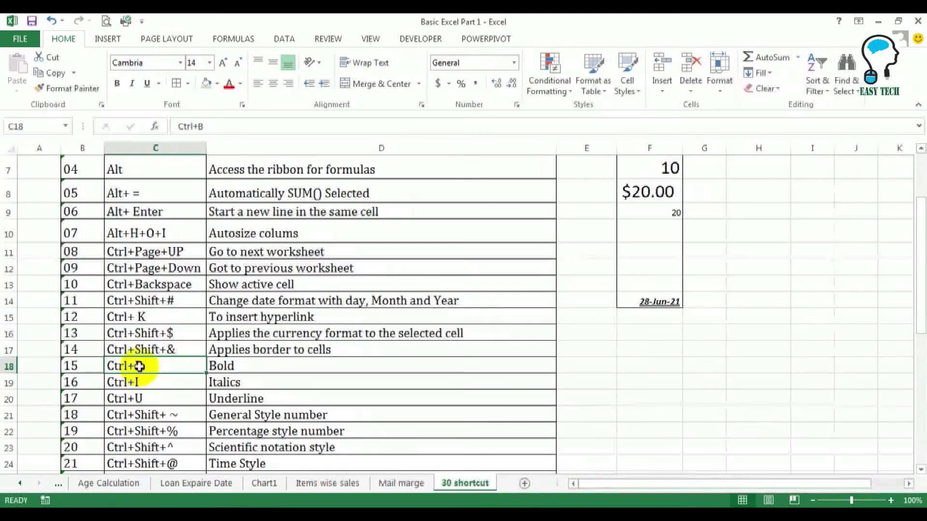
{"action": "left_click", "coordinate": [662, 370]}
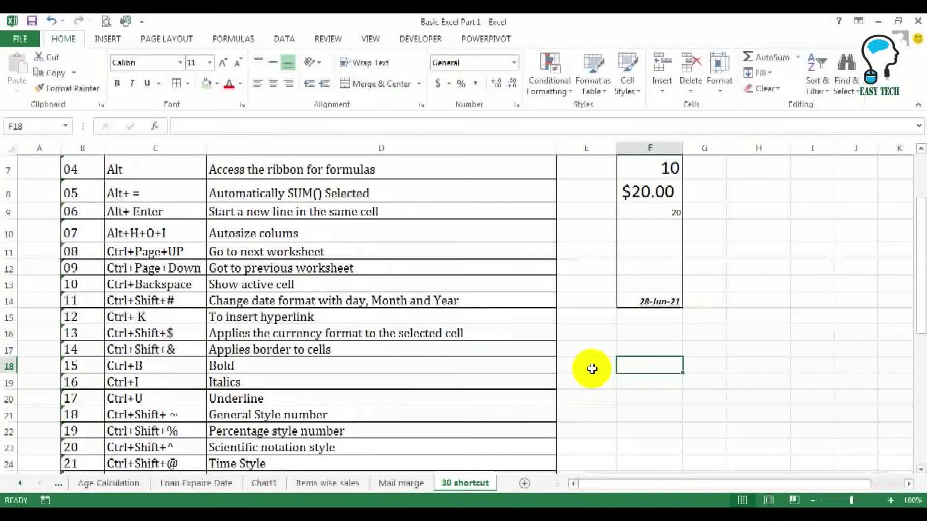
{"action": "left_click", "coordinate": [670, 302]}
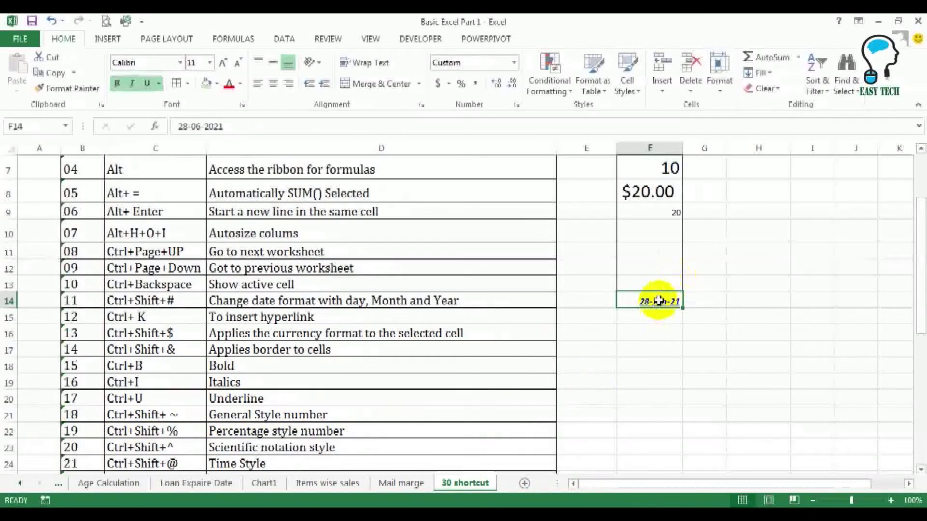
{"action": "right_click", "coordinate": [658, 301]}
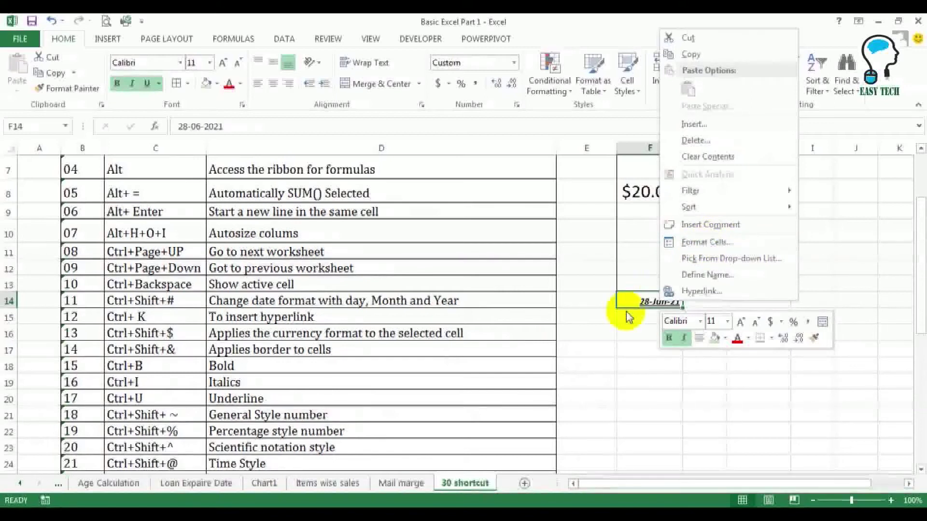
{"action": "left_click", "coordinate": [639, 301]}
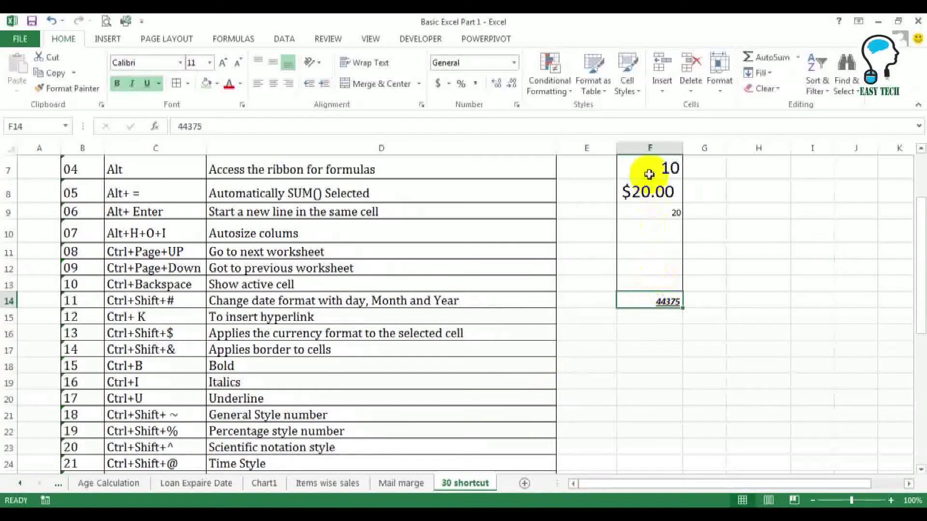
- Apply percentage format to F7 so it shows 1000%
{"action": "left_click_drag", "start_coordinate": [652, 176], "coordinate": [649, 304]}
{"action": "scroll", "coordinate": [652, 342], "scroll_direction": "up", "scroll_amount": 1}
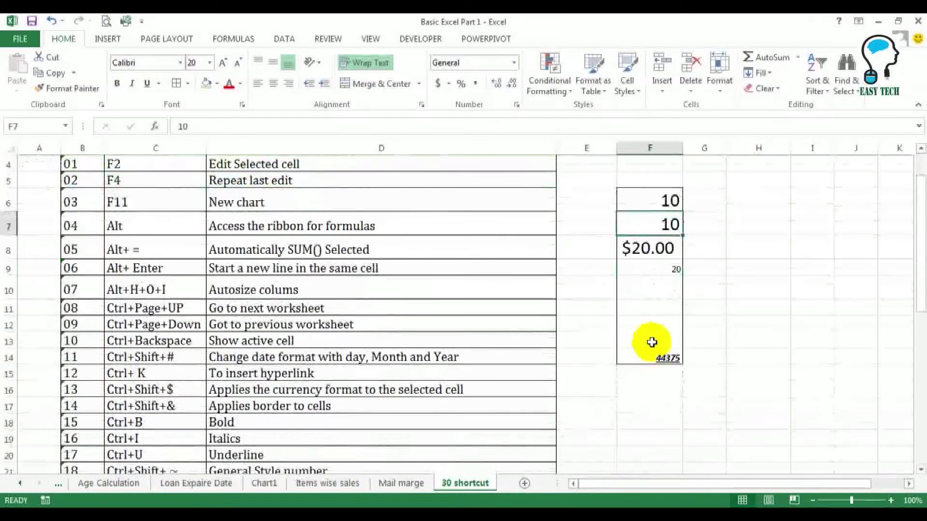
{"action": "scroll", "coordinate": [651, 342], "scroll_direction": "down", "scroll_amount": 1}
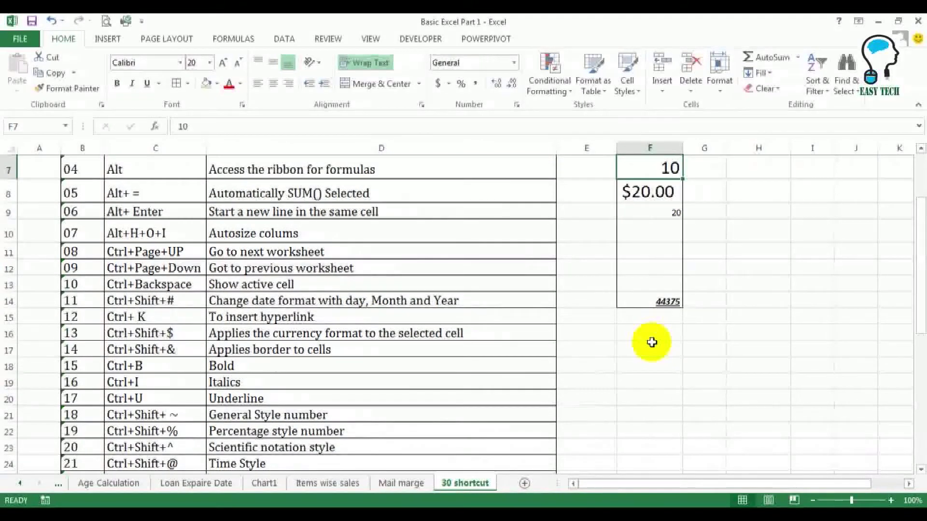
{"action": "key", "text": "ctrl+shift+percent"}
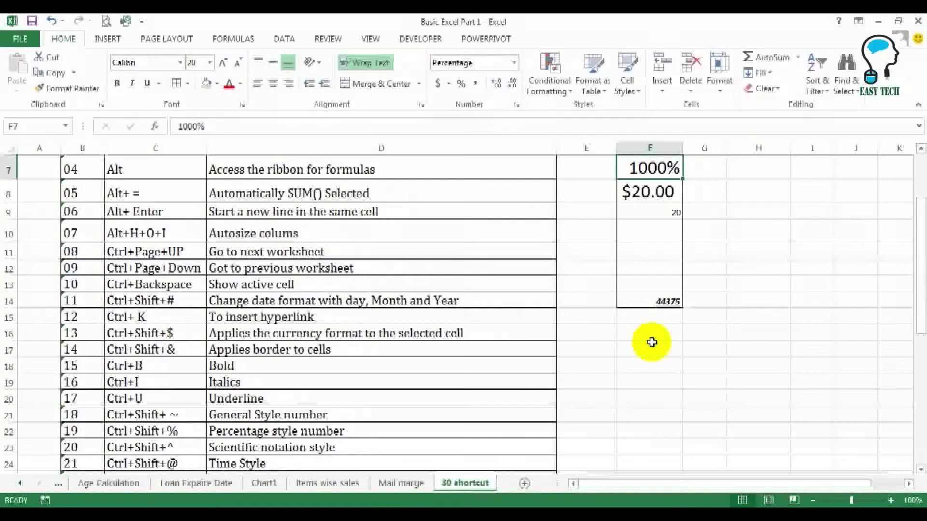
{"action": "key", "text": "Down"}
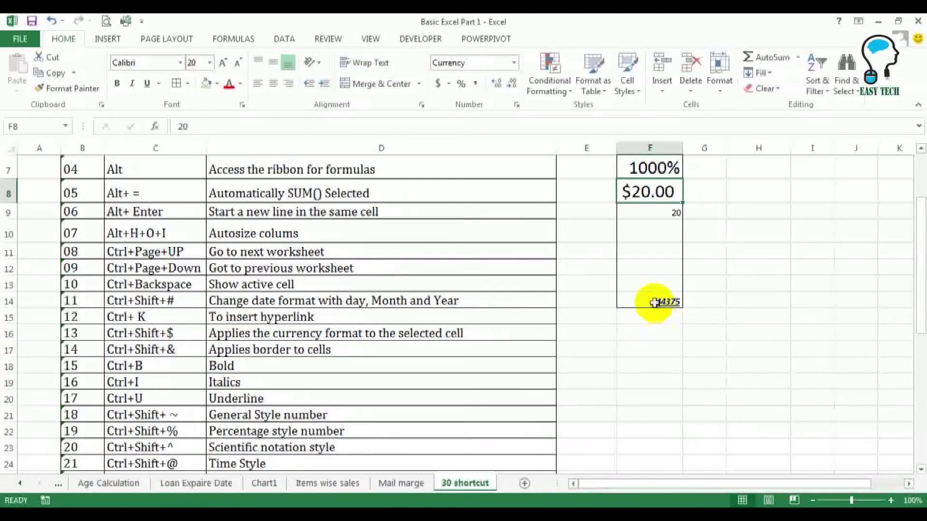
- Return F14 to General format so it shows 44375
{"action": "left_click", "coordinate": [665, 303]}
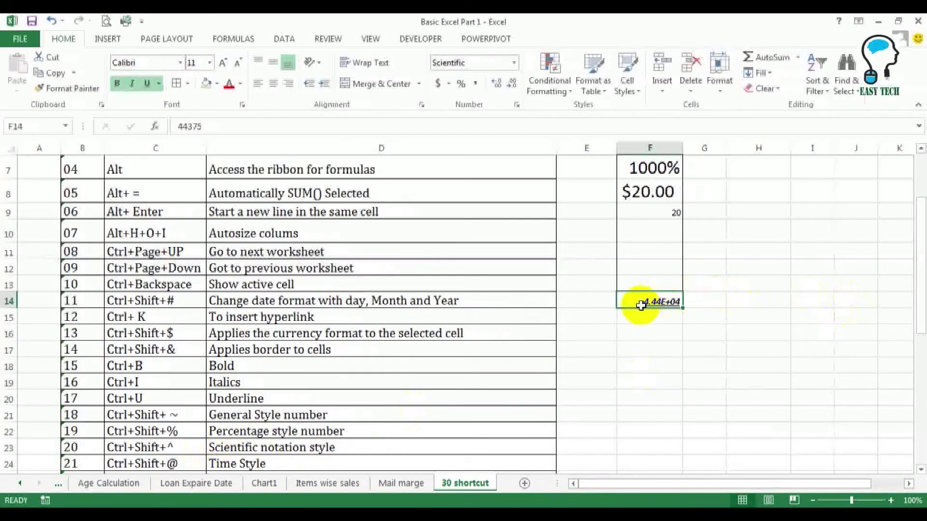
{"action": "key", "text": "ctrl+shift+asciitilde"}
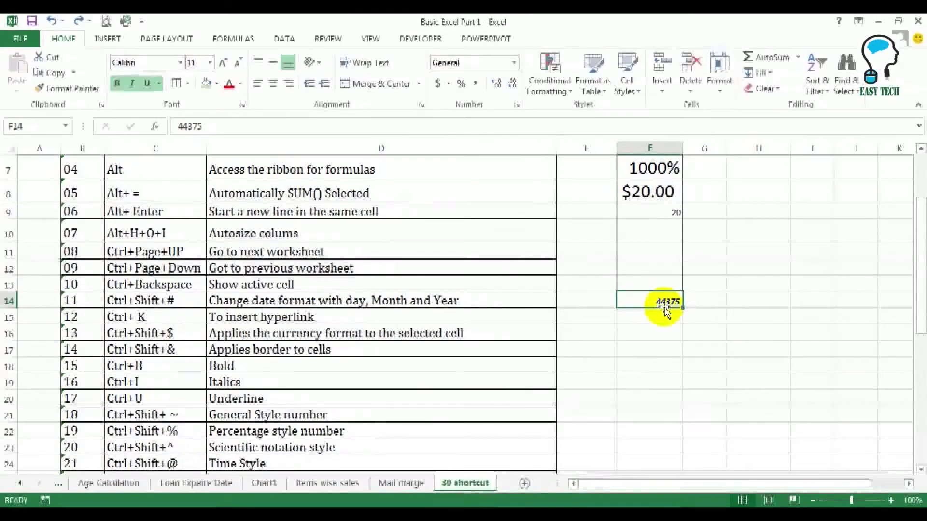
{"action": "left_click", "coordinate": [705, 349]}
{"action": "left_click", "coordinate": [647, 343]}
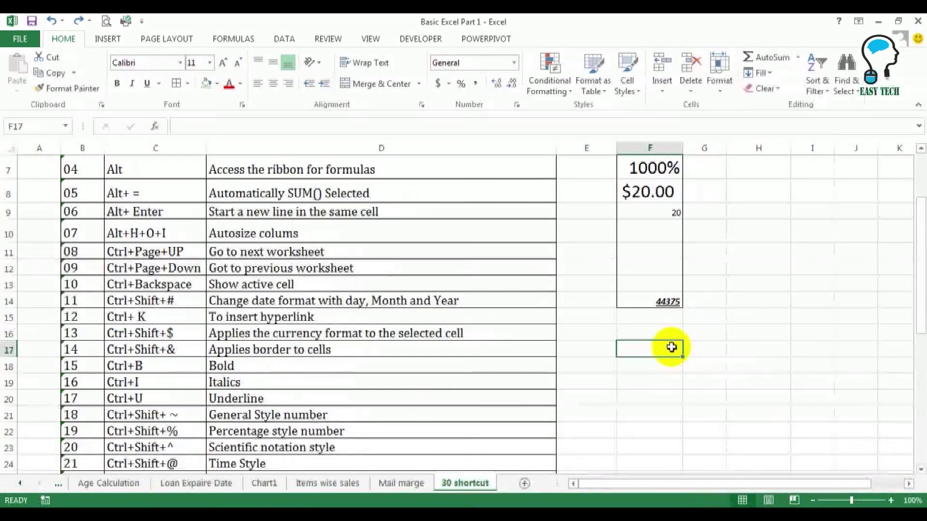
- Enter the sample time 11:59 PM in F20
{"action": "scroll", "coordinate": [671, 348], "scroll_direction": "down", "scroll_amount": 1}
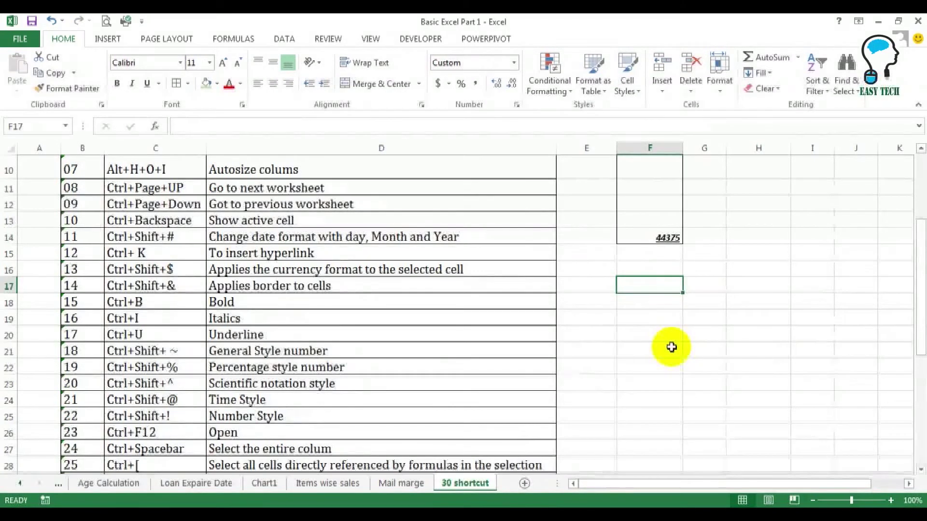
{"action": "left_click", "coordinate": [654, 335]}
{"action": "type", "text": "11:59 PM"}
{"action": "key", "text": "Return"}
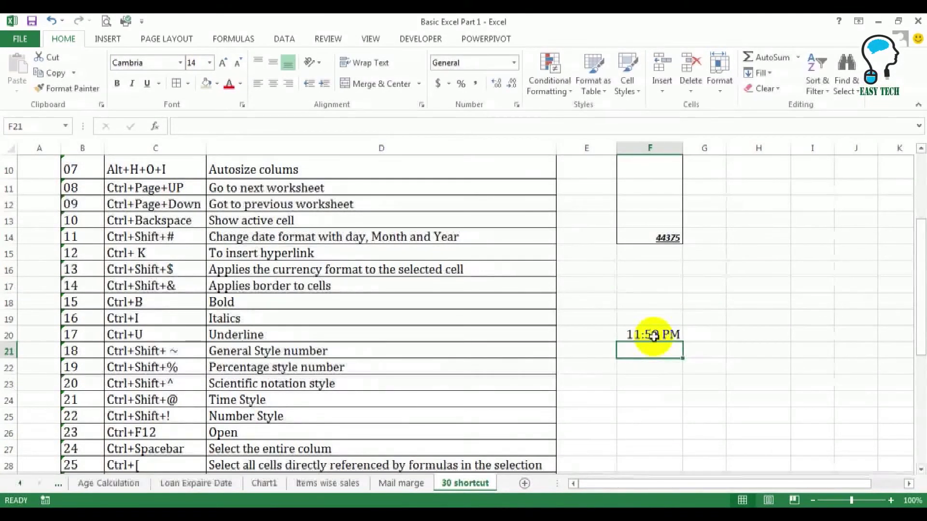
{"action": "left_click", "coordinate": [654, 336]}
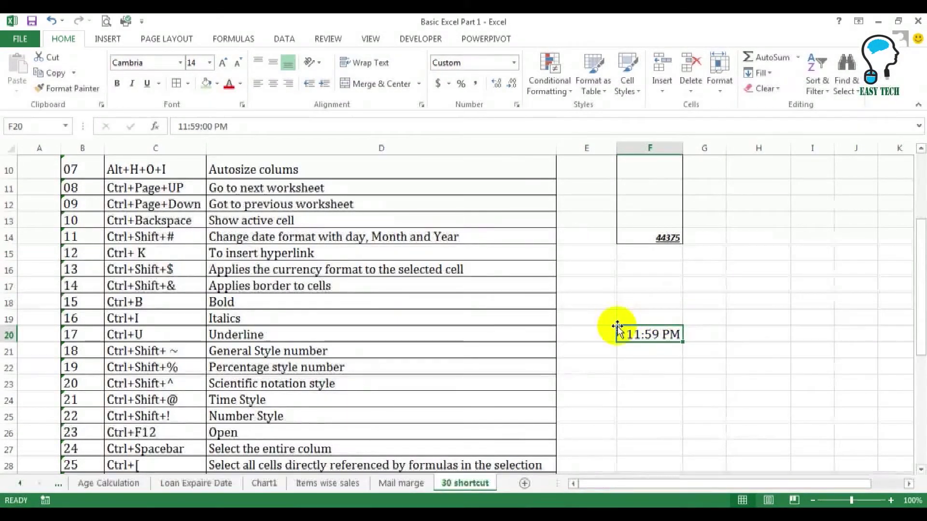
- Enter 123 in F18, apply the time format (12:00 AM), then clear F18:F21
{"action": "left_click", "coordinate": [691, 300]}
{"action": "left_click", "coordinate": [637, 298]}
{"action": "type", "text": "123"}
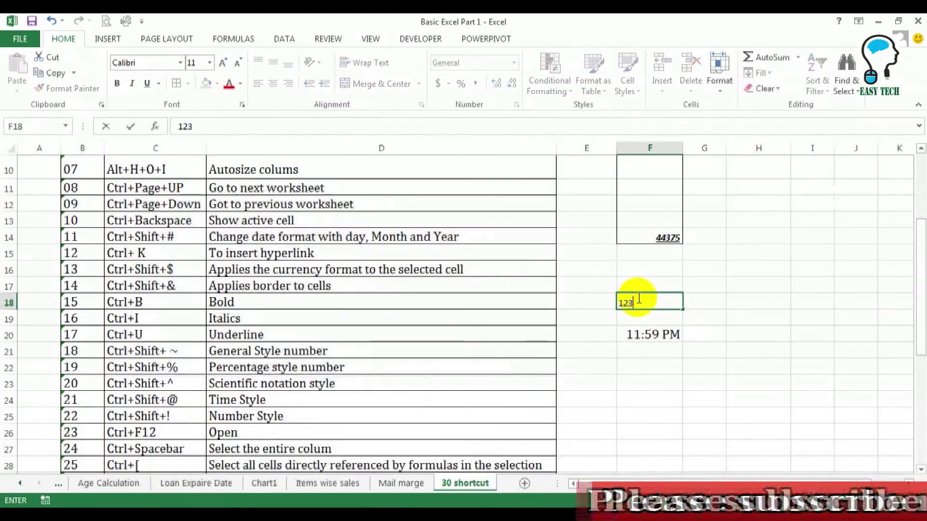
{"action": "key", "text": "Return"}
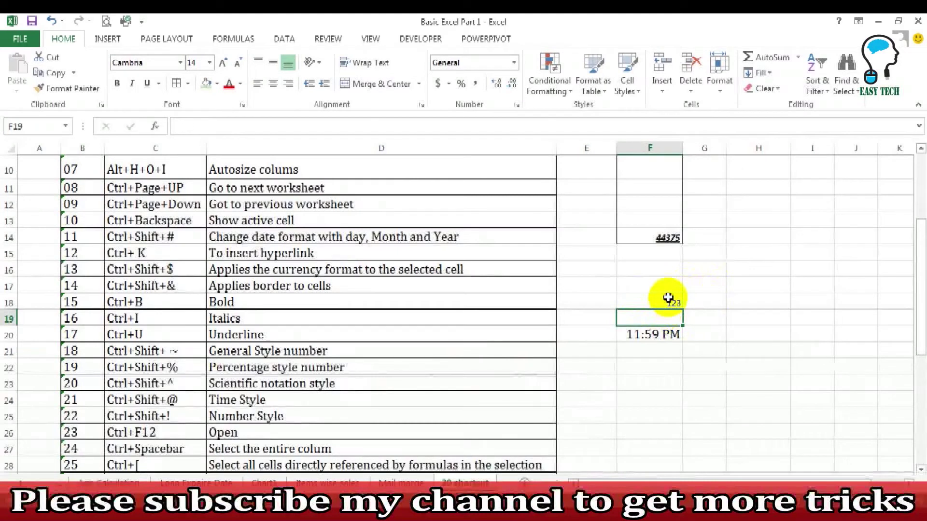
{"action": "left_click", "coordinate": [667, 302]}
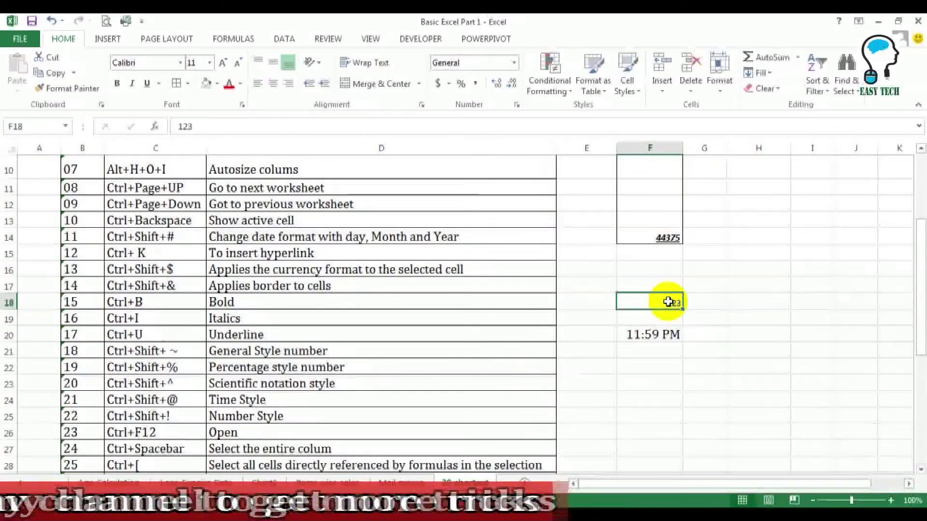
{"action": "key", "text": "ctrl+shift+2"}
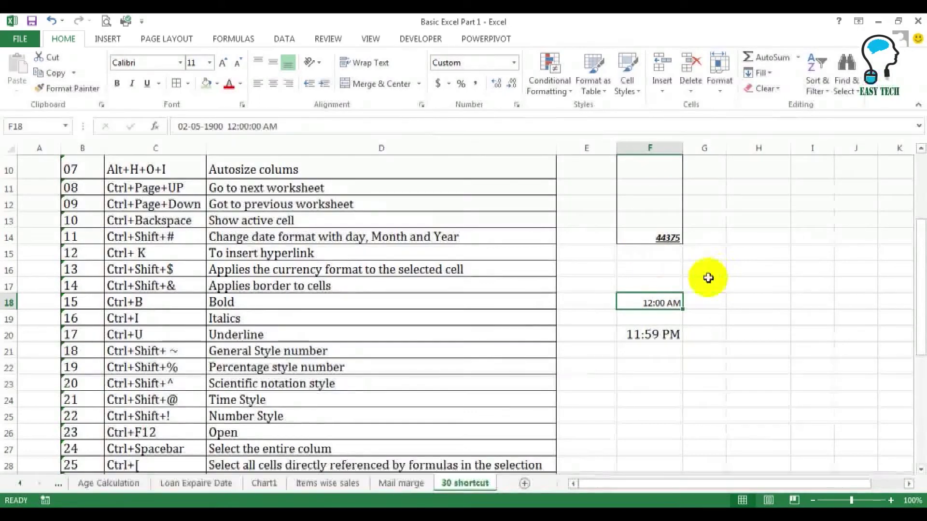
{"action": "left_click_drag", "start_coordinate": [656, 314], "coordinate": [656, 344]}
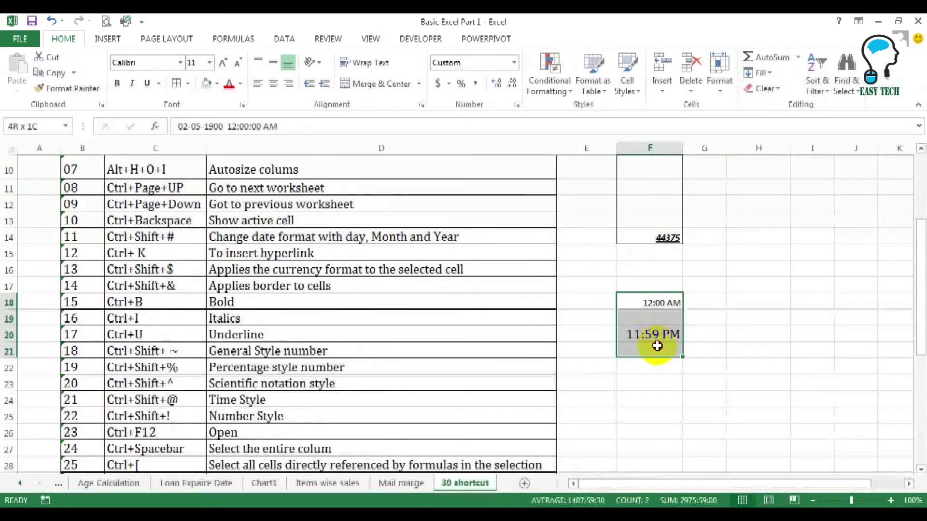
{"action": "key", "text": "Delete"}
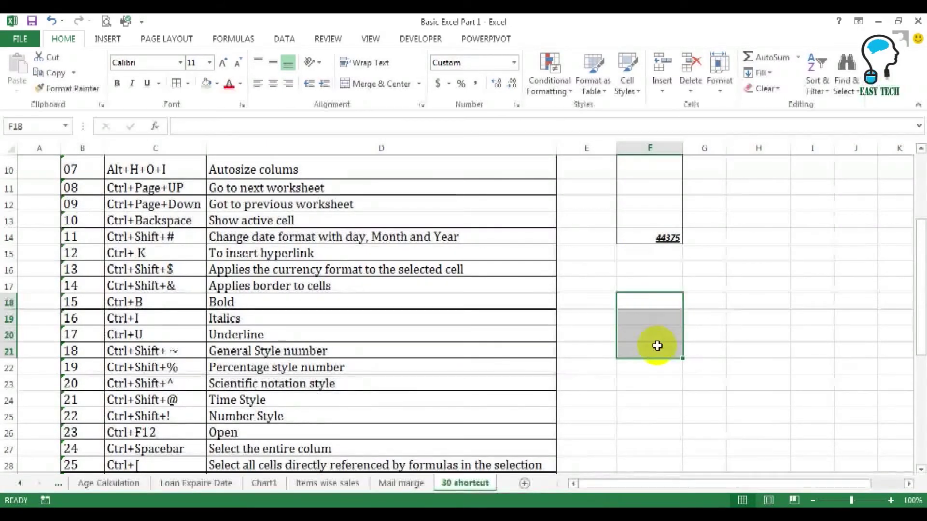
- Enter the word test in F20
{"action": "left_click", "coordinate": [666, 339]}
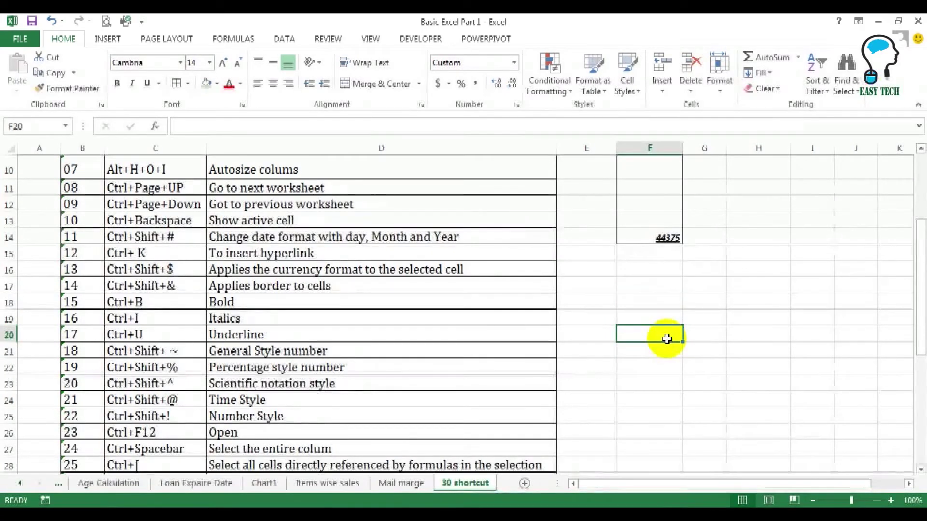
{"action": "type", "text": "test"}
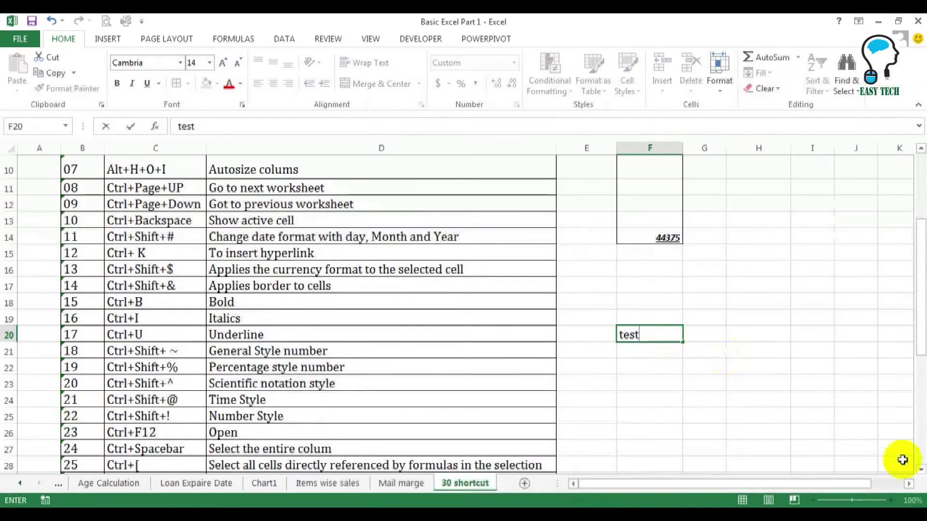
{"action": "key", "text": "Return"}
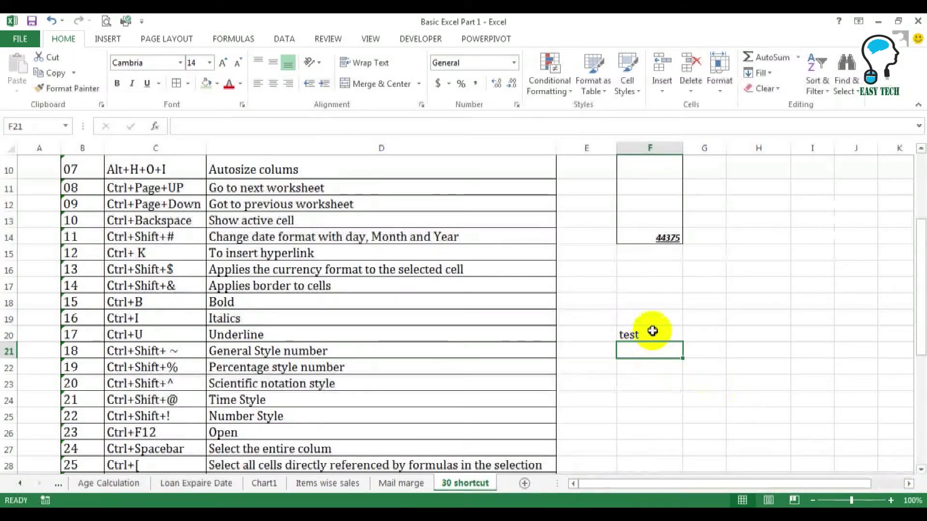
{"action": "left_click", "coordinate": [651, 333]}
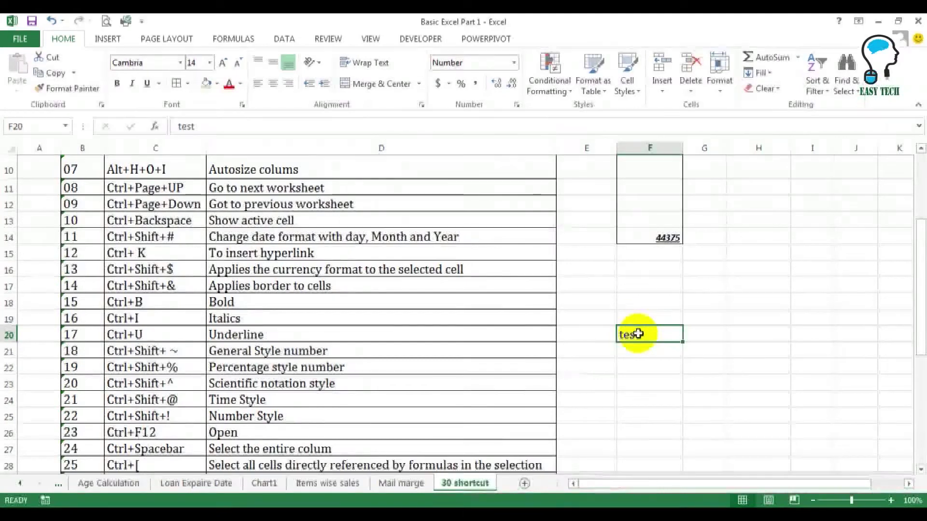
- Enter the number 12123 in F21, then return to F14
{"action": "left_click", "coordinate": [661, 347]}
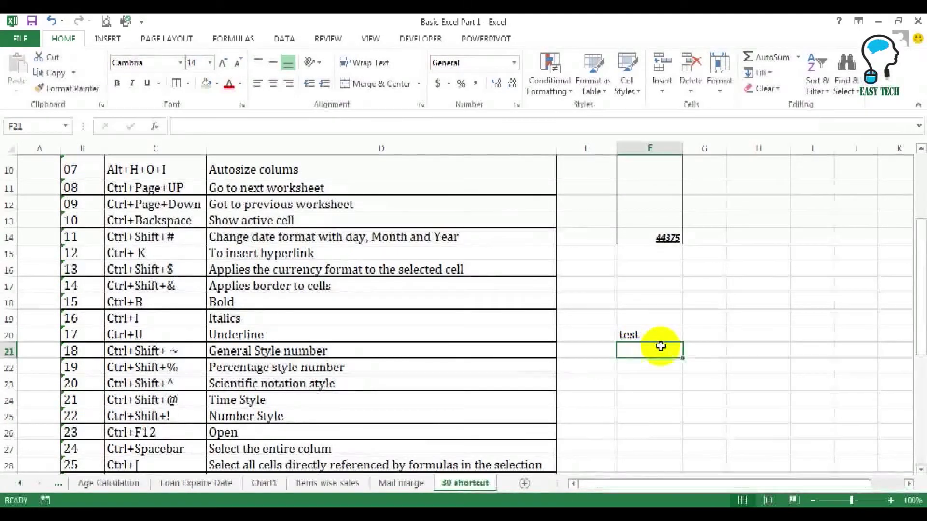
{"action": "type", "text": "12123"}
{"action": "key", "text": "Return"}
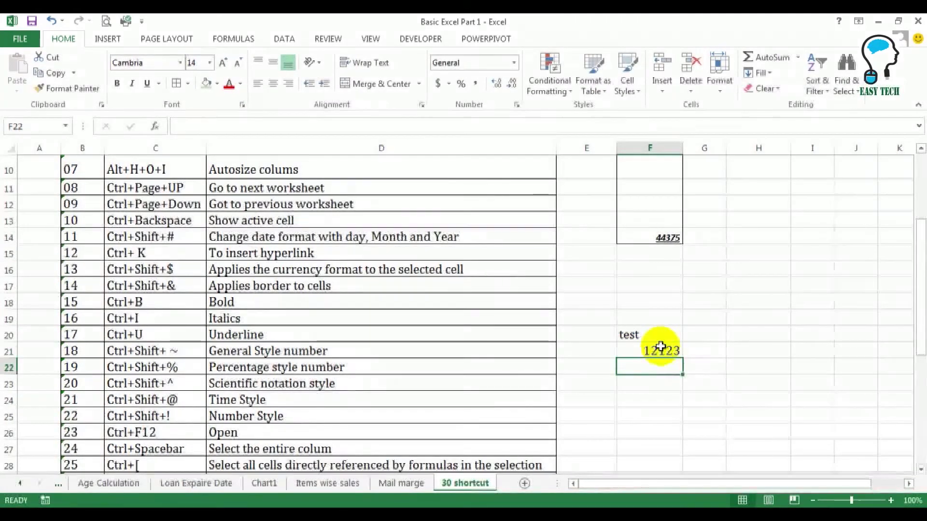
{"action": "left_click", "coordinate": [661, 346]}
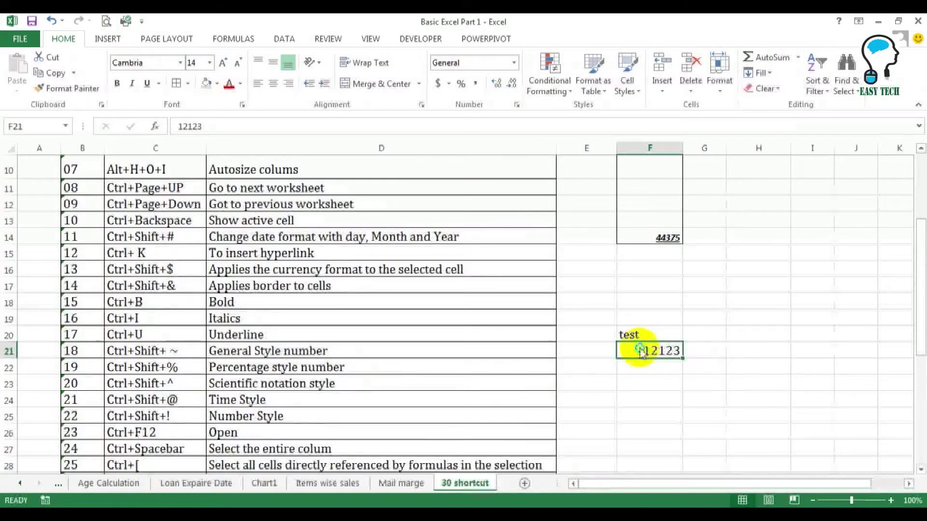
{"action": "right_click", "coordinate": [642, 349]}
{"action": "key", "text": "Escape"}
{"action": "left_click", "coordinate": [668, 236]}
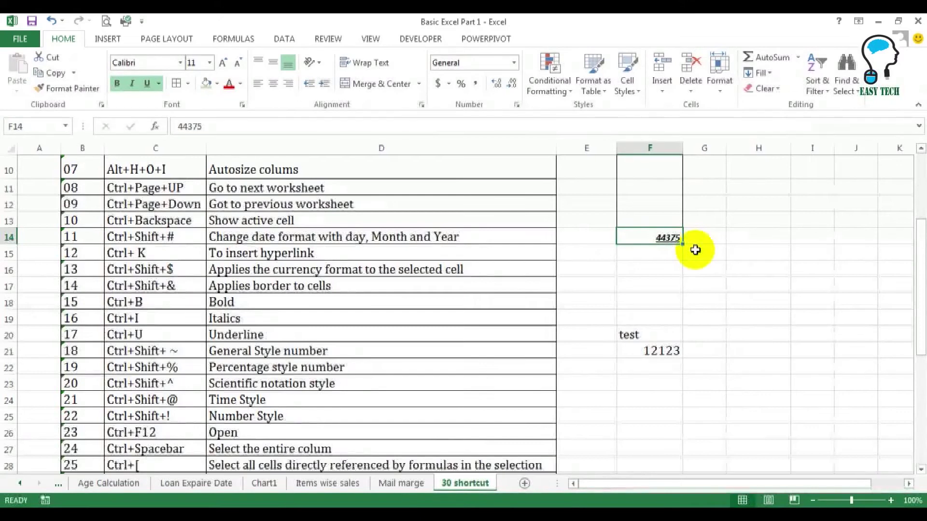
- Try the time style on F14, then apply Number format showing 44,375.00
{"action": "key", "text": "ctrl+shift+2"}
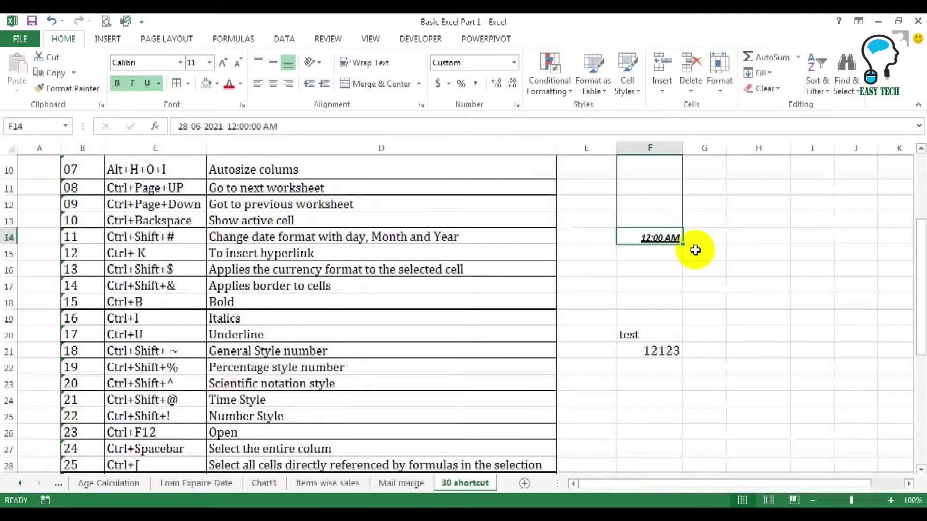
{"action": "key", "text": "ctrl+shift+1"}
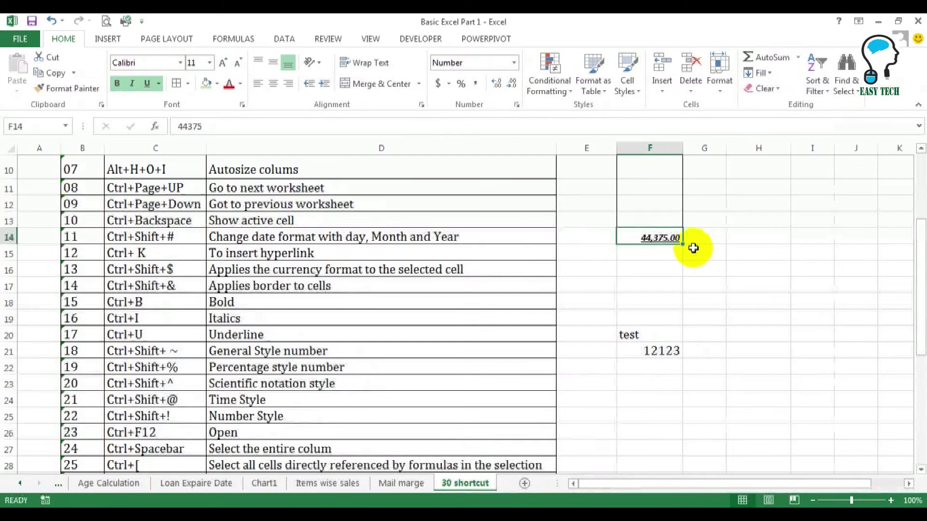
{"action": "key", "text": "ctrl+z"}
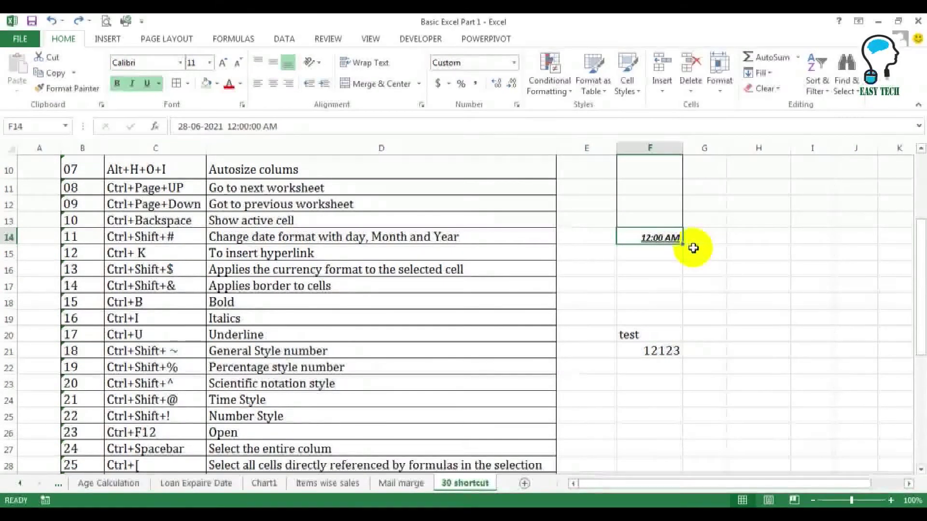
{"action": "key", "text": "ctrl+shift+1"}
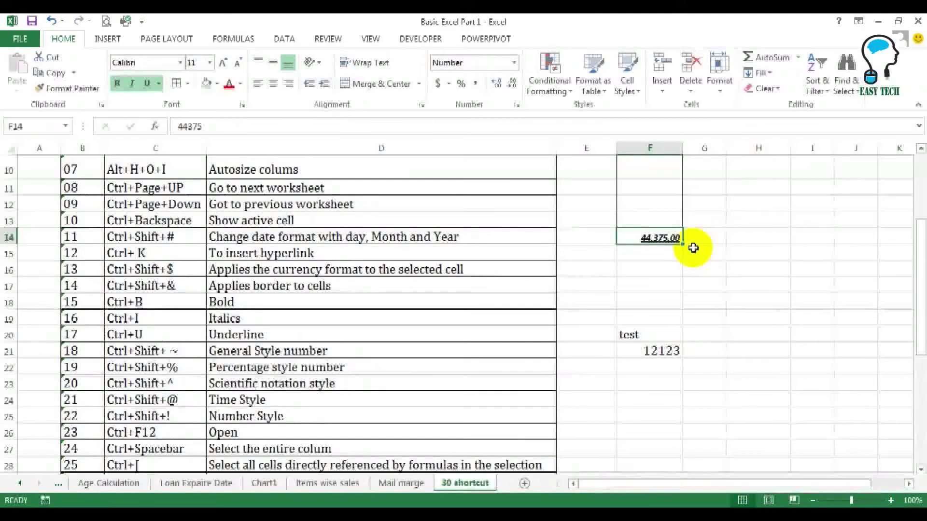
{"action": "left_click", "coordinate": [629, 316]}
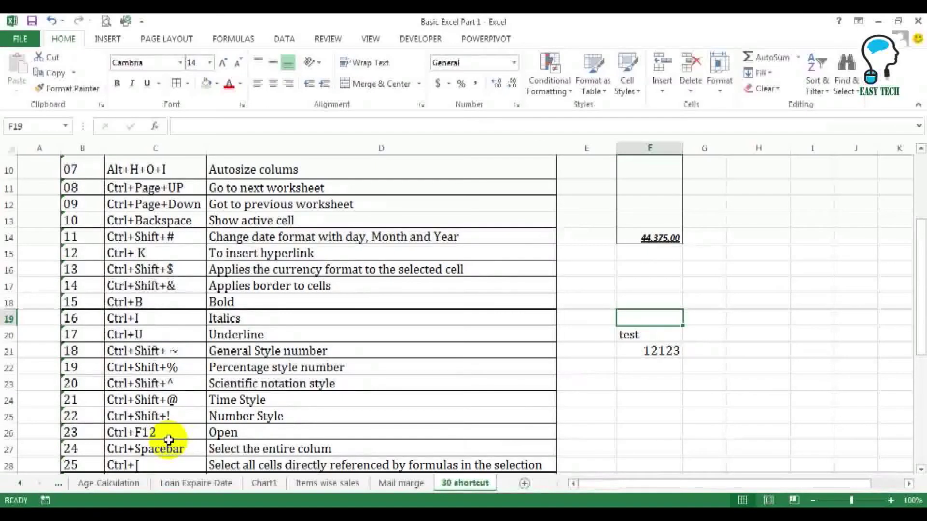
- Bring up the Open dialog with Ctrl+F12, browse drives D: and F:, then cancel without opening anything
{"action": "key", "text": "ctrl+F12"}
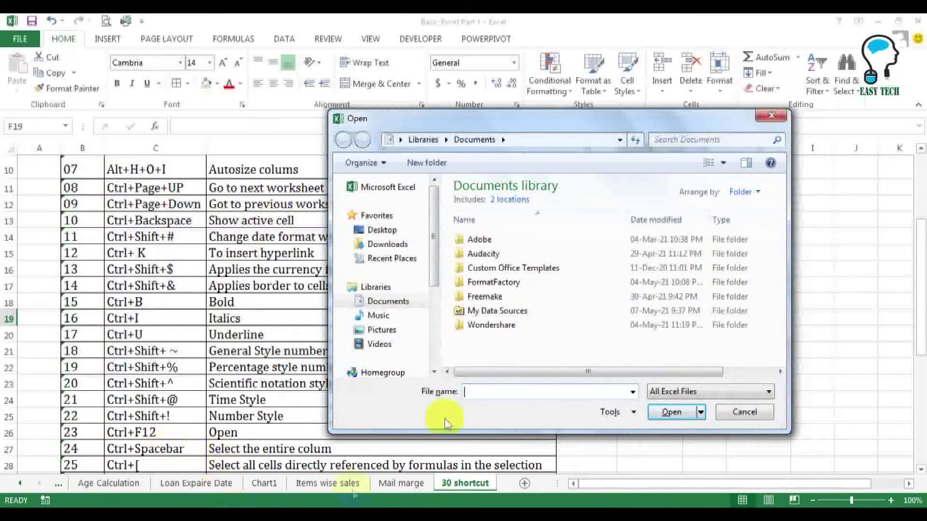
{"action": "left_click", "coordinate": [437, 283]}
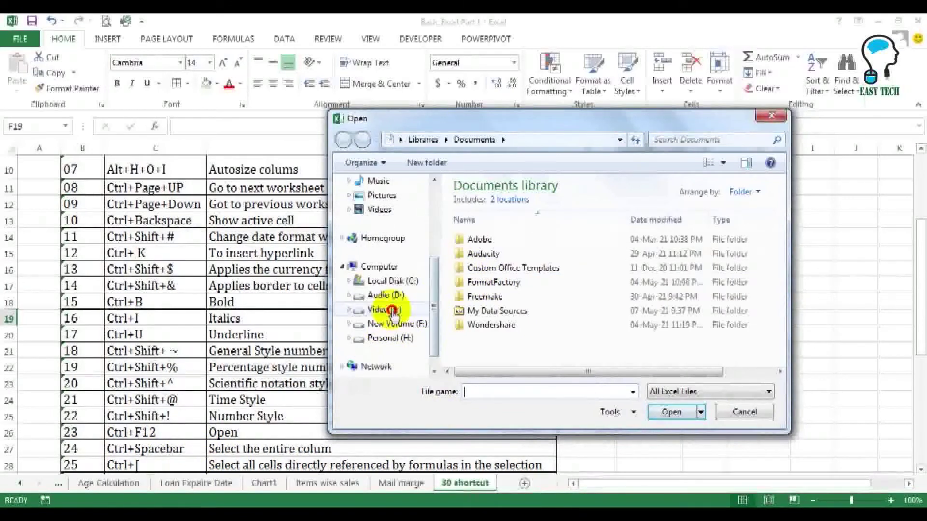
{"action": "left_click", "coordinate": [383, 309]}
{"action": "left_click", "coordinate": [381, 295]}
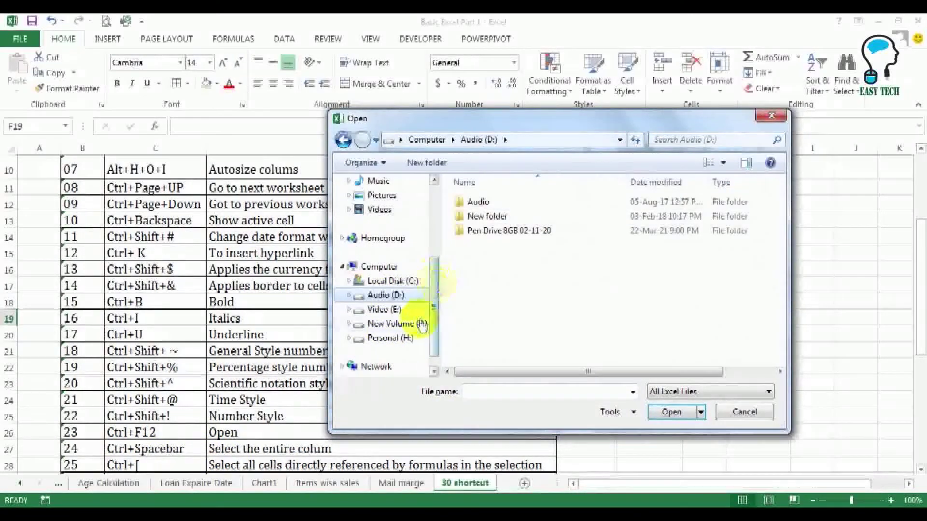
{"action": "left_click", "coordinate": [397, 324]}
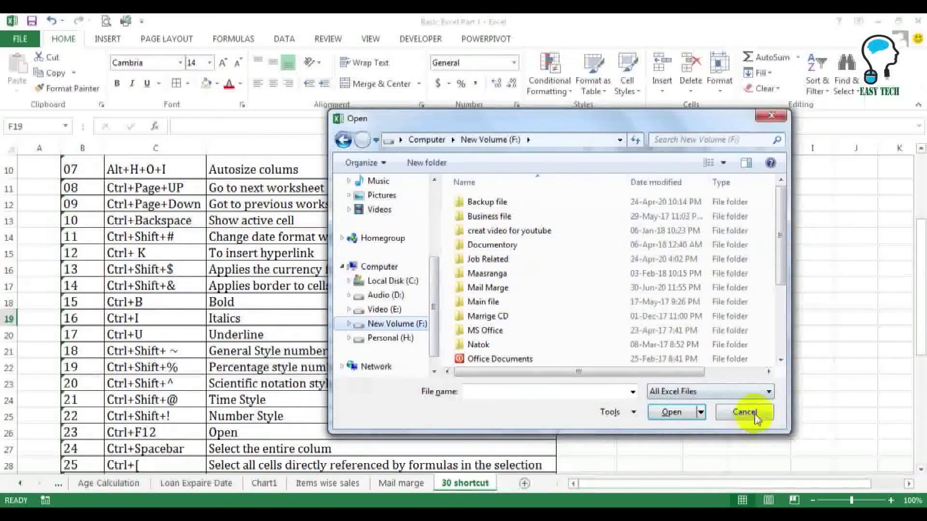
{"action": "left_click", "coordinate": [747, 414]}
{"action": "left_click", "coordinate": [287, 435]}
{"action": "scroll", "coordinate": [285, 437], "scroll_direction": "down", "scroll_amount": 1}
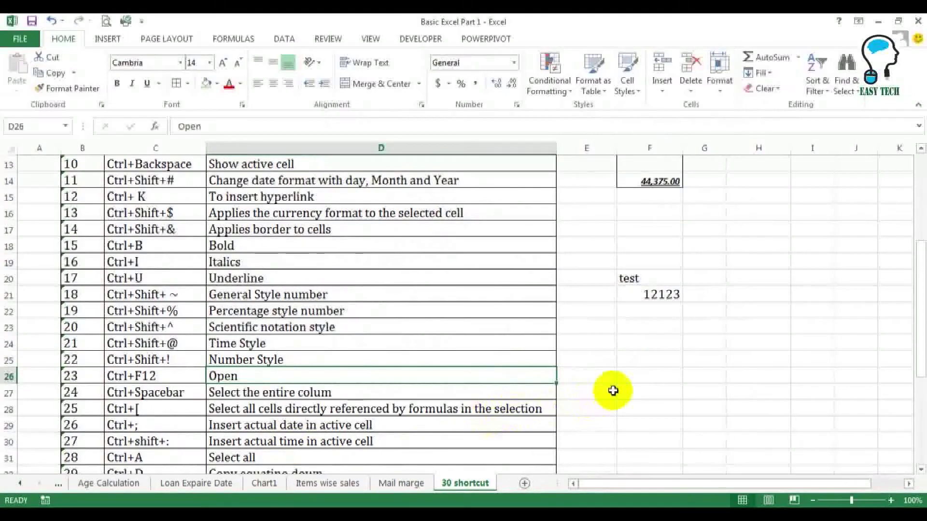
{"action": "left_click", "coordinate": [640, 366]}
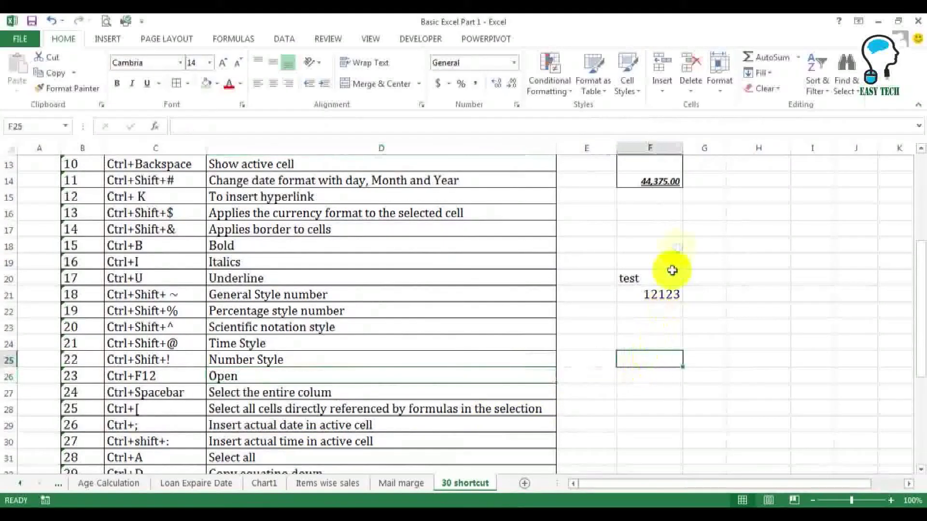
{"action": "left_click", "coordinate": [697, 146]}
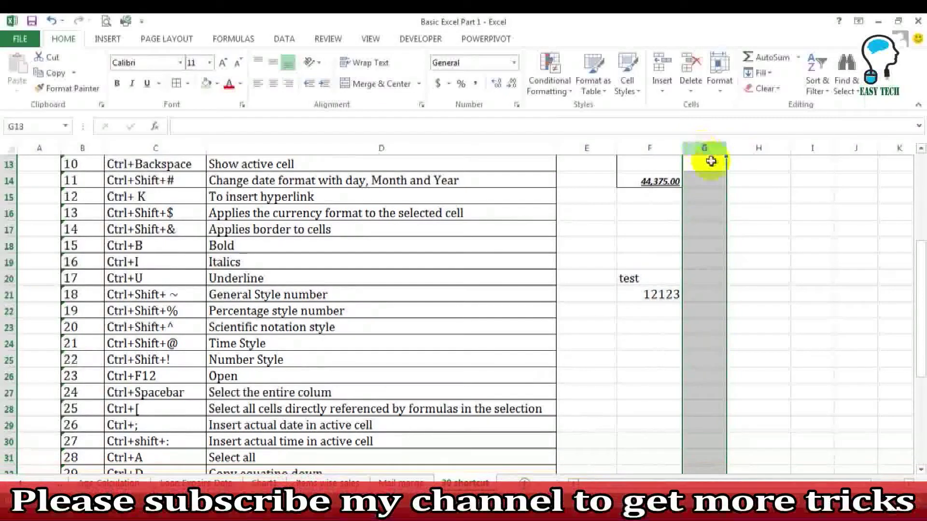
{"action": "left_click", "coordinate": [737, 147]}
{"action": "left_click", "coordinate": [804, 147]}
{"action": "left_click", "coordinate": [733, 147]}
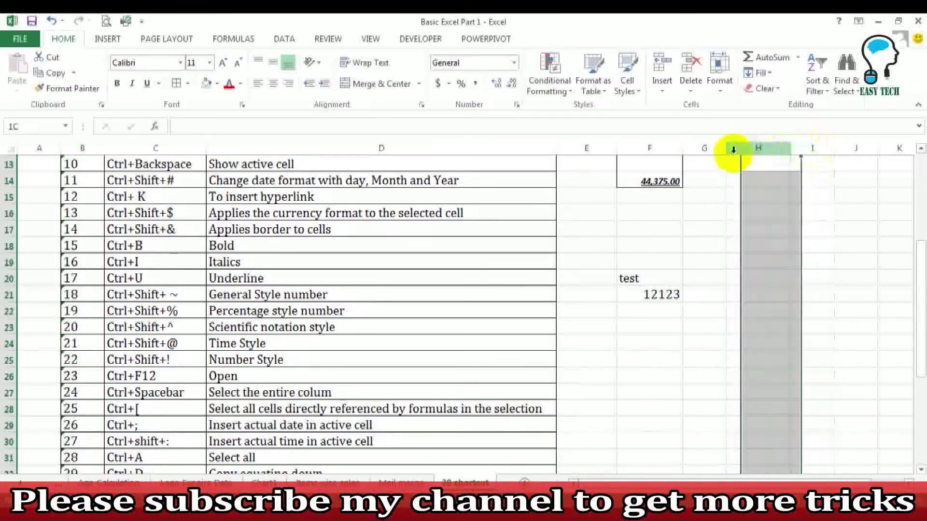
{"action": "left_click", "coordinate": [747, 301]}
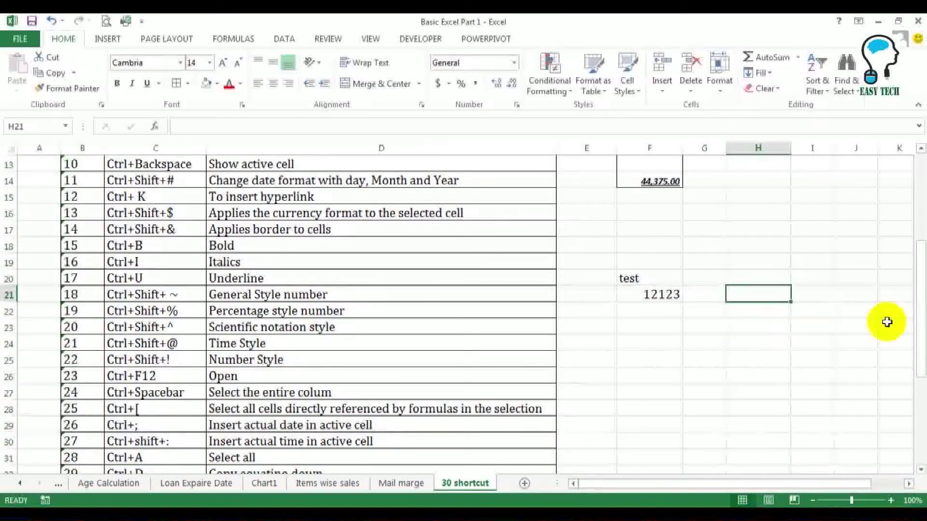
{"action": "key", "text": "ctrl+space"}
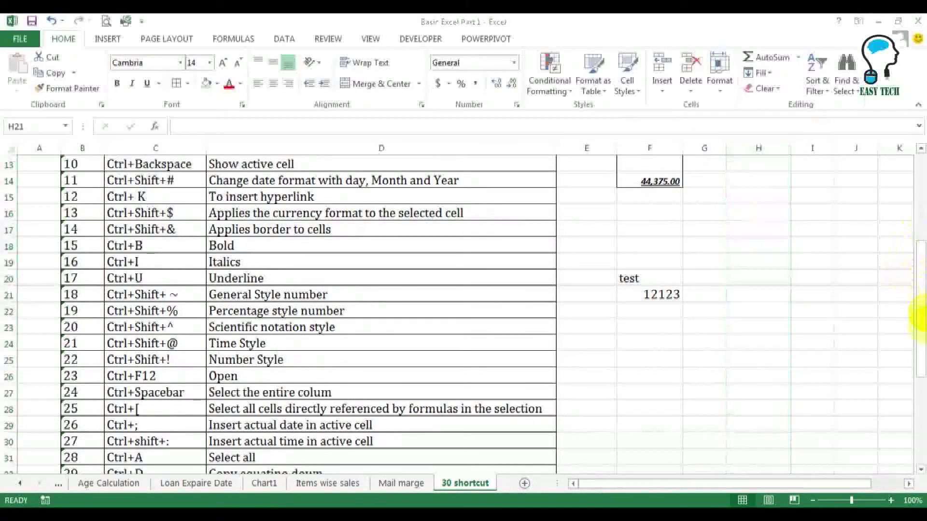
{"action": "left_click", "coordinate": [145, 440]}
{"action": "scroll", "coordinate": [269, 421], "scroll_direction": "down", "scroll_amount": 2}
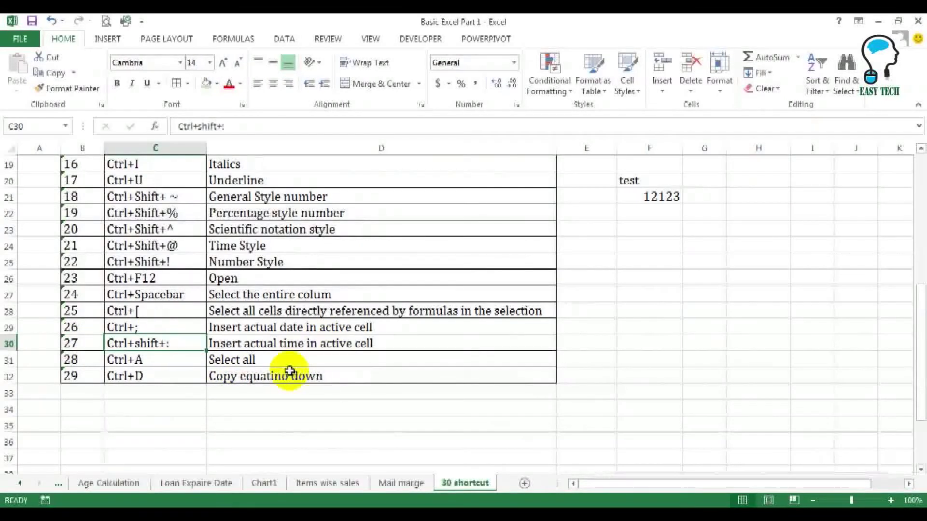
{"action": "key", "text": "ctrl+a"}
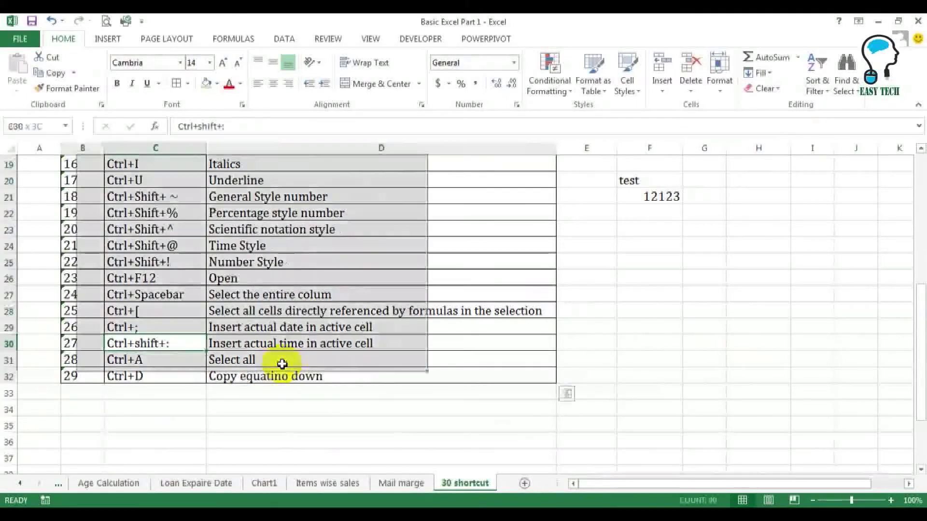
{"action": "scroll", "coordinate": [290, 358], "scroll_direction": "up", "scroll_amount": 4}
{"action": "scroll", "coordinate": [290, 358], "scroll_direction": "up", "scroll_amount": 2}
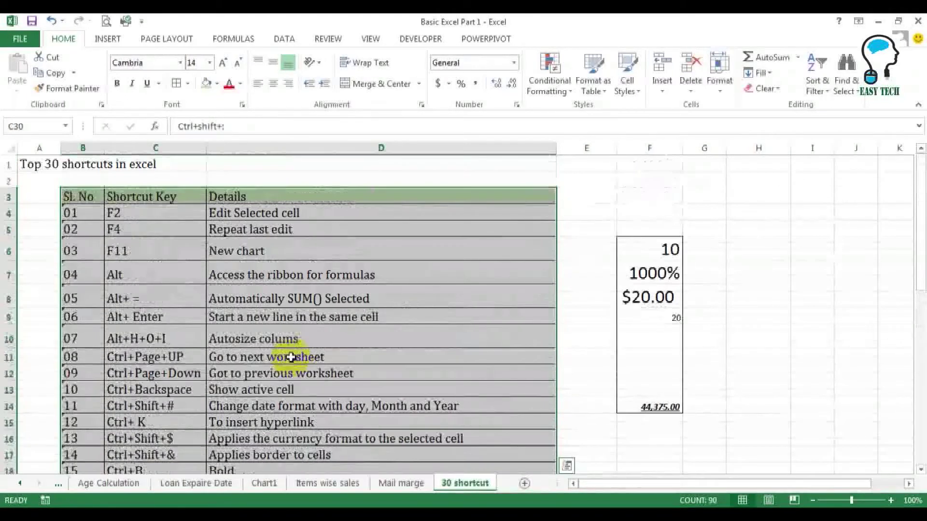
{"action": "scroll", "coordinate": [292, 357], "scroll_direction": "down", "scroll_amount": 4}
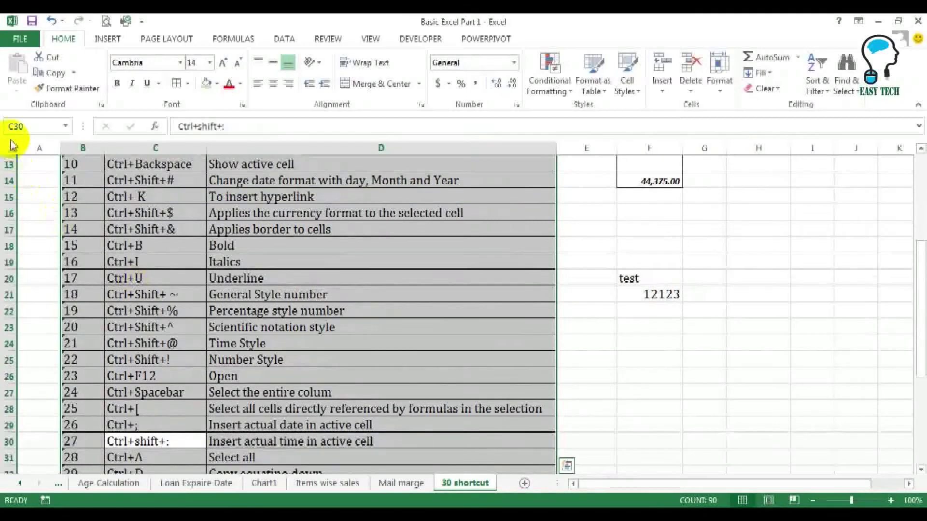
{"action": "left_click", "coordinate": [11, 145]}
{"action": "left_click", "coordinate": [89, 236]}
{"action": "left_click", "coordinate": [367, 393]}
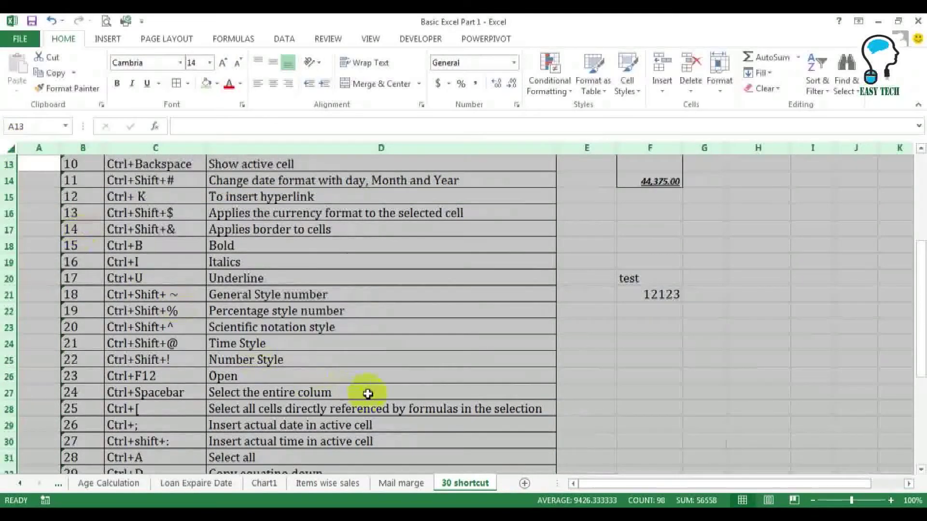
{"action": "scroll", "coordinate": [369, 394], "scroll_direction": "down", "scroll_amount": 4}
{"action": "scroll", "coordinate": [370, 393], "scroll_direction": "up", "scroll_amount": 2}
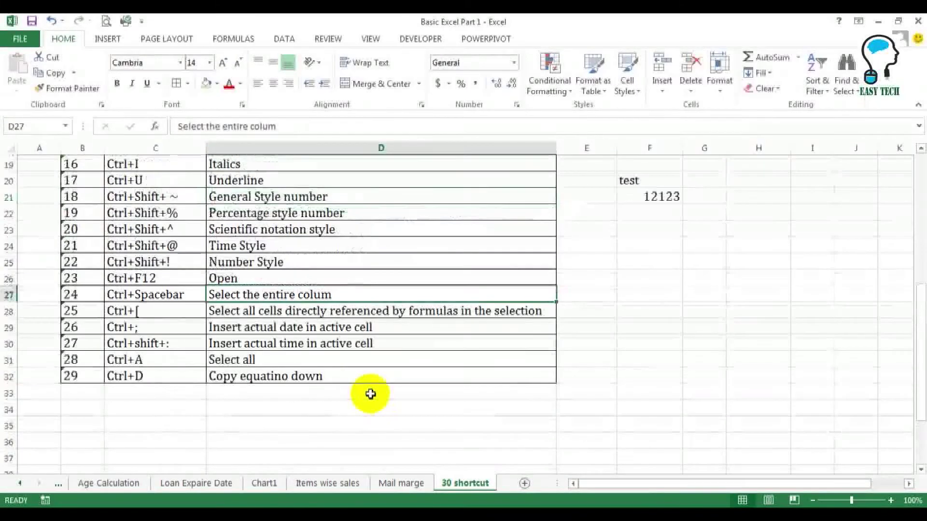
{"action": "left_click", "coordinate": [246, 375]}
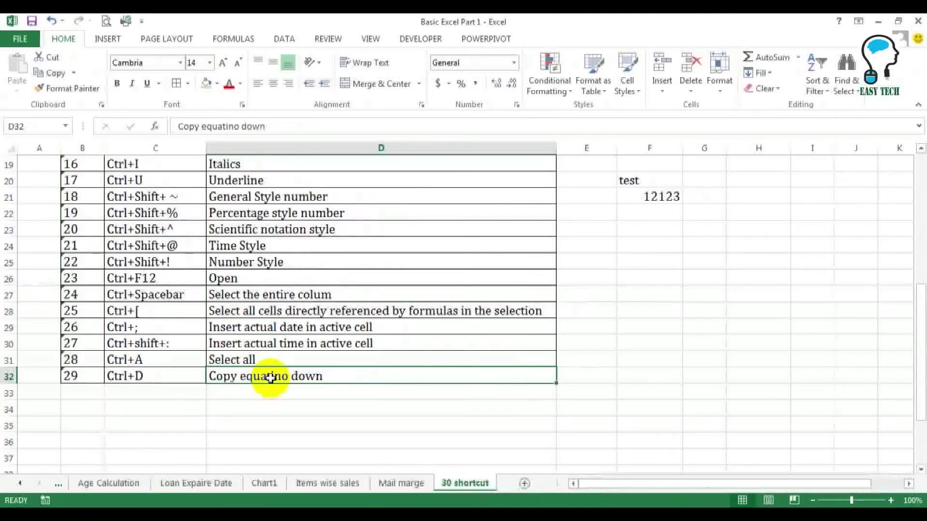
- Correct the D32 description to read Copy equation down
{"action": "double_click", "coordinate": [400, 375]}
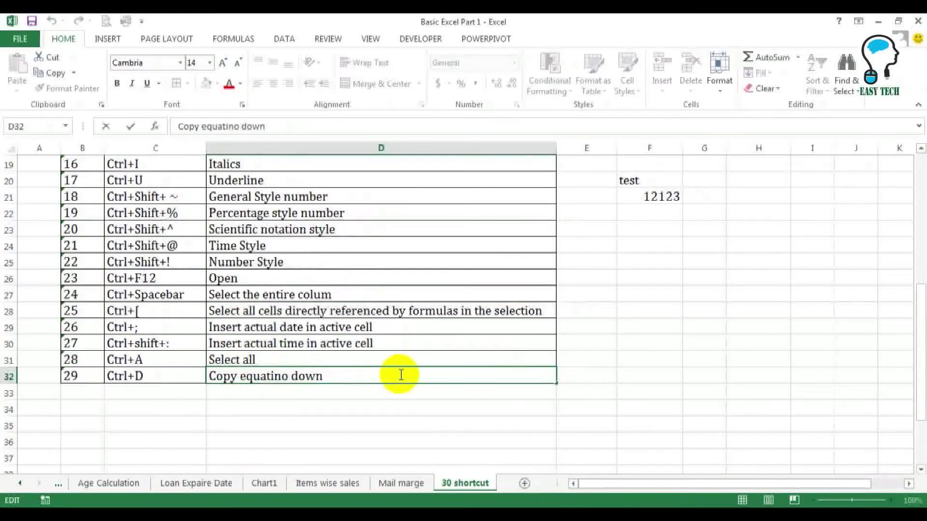
{"action": "type", "text": "n"}
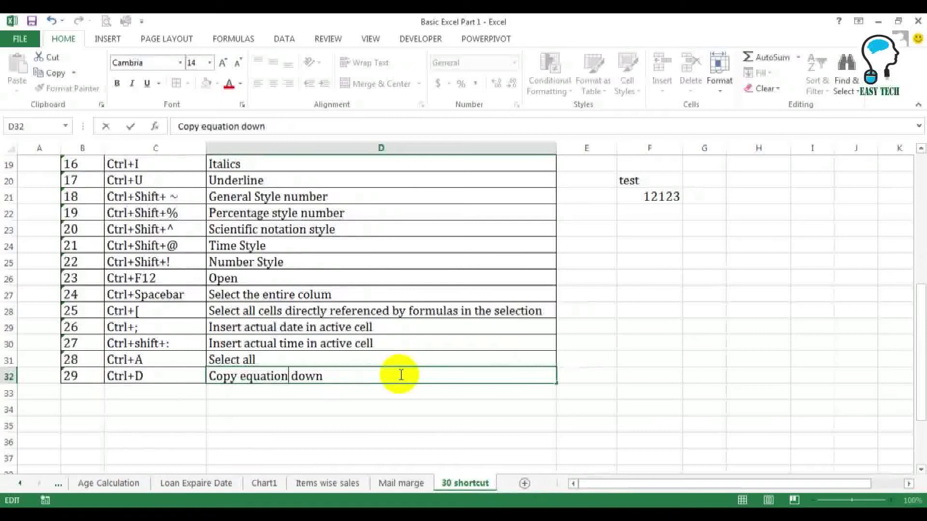
{"action": "left_click", "coordinate": [647, 343]}
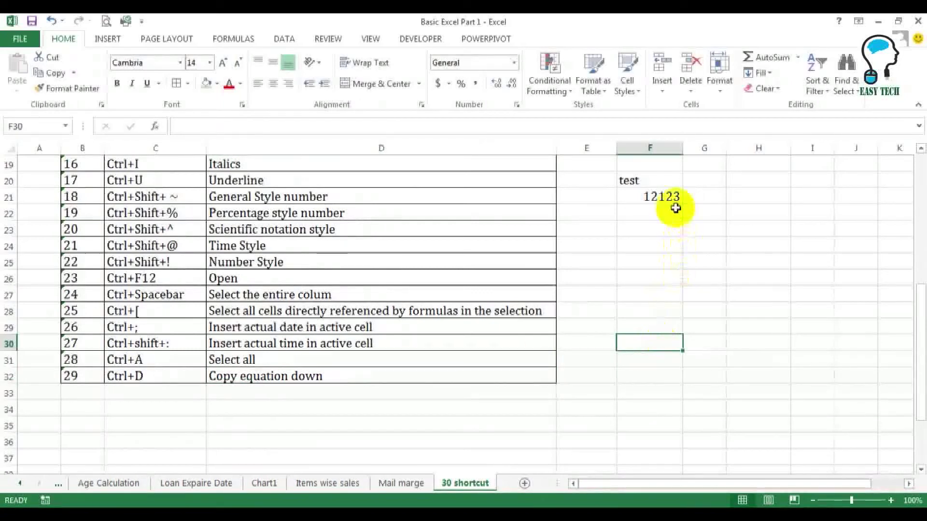
- Move 12123 from F21 to F26 and fill it down into F27 with Ctrl+D
{"action": "left_click", "coordinate": [669, 194]}
{"action": "left_click_drag", "start_coordinate": [660, 202], "coordinate": [645, 277]}
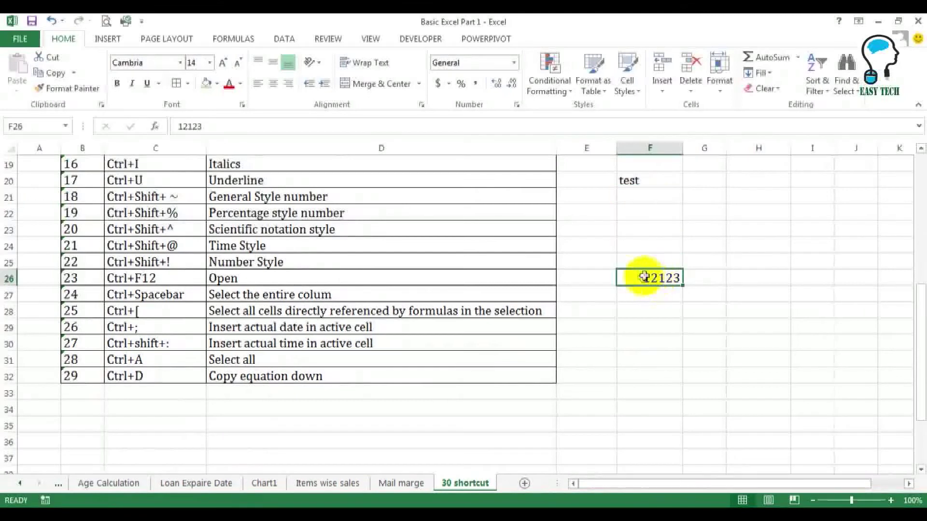
{"action": "left_click", "coordinate": [645, 293]}
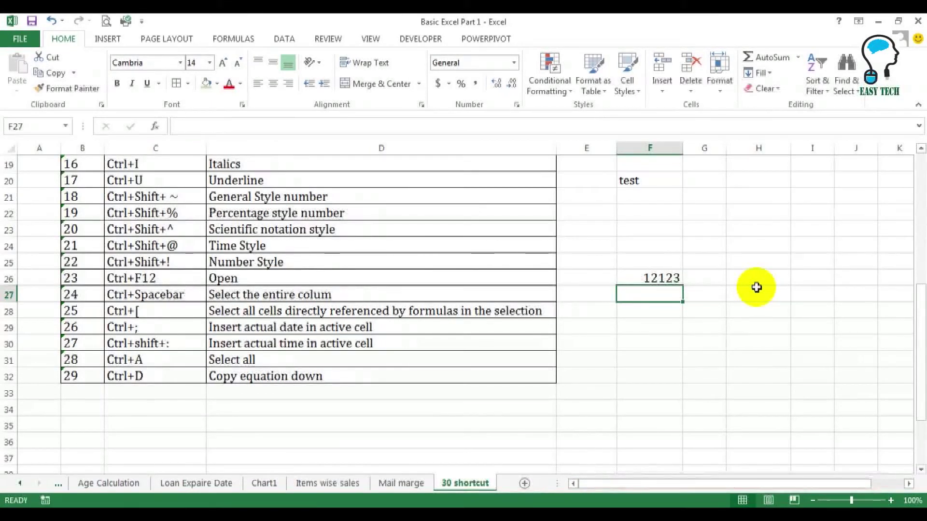
{"action": "key", "text": "ctrl+d"}
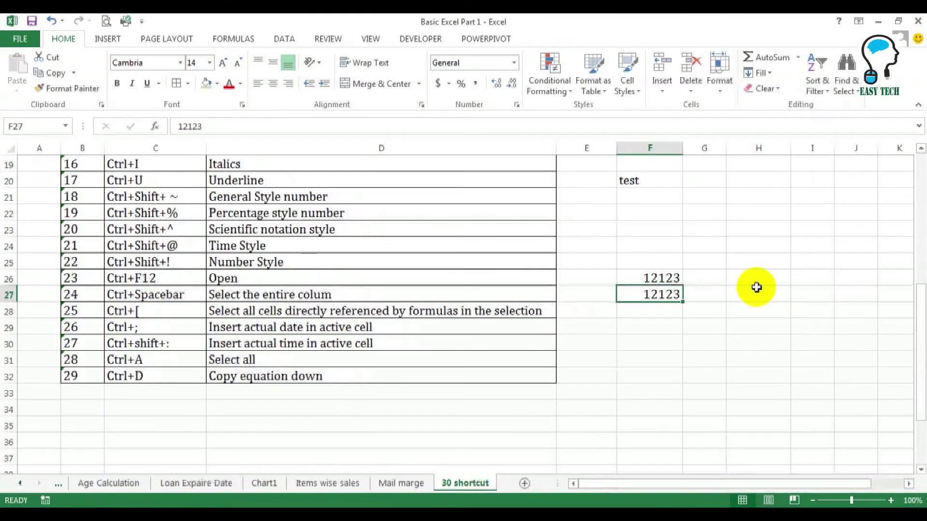
{"action": "left_click", "coordinate": [201, 406]}
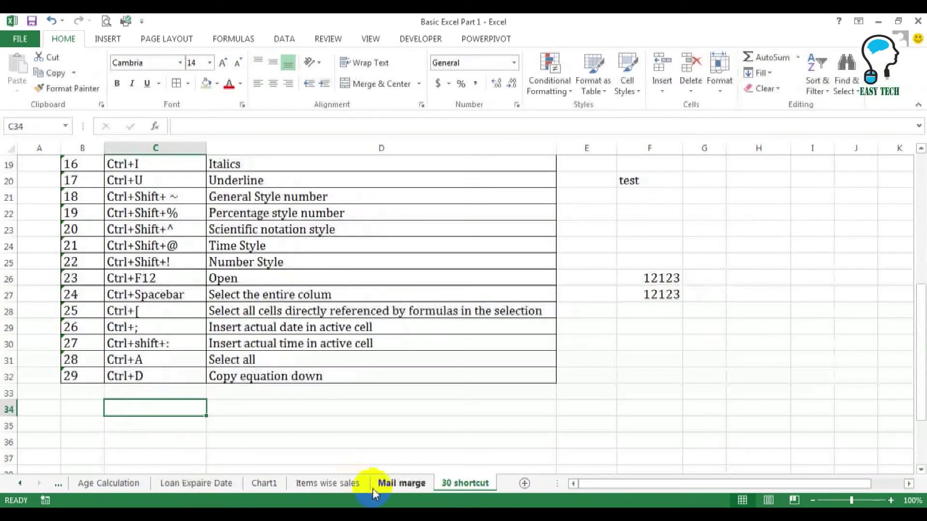
- Enter 30 in B33, matching the number format of the entries above
{"action": "left_click", "coordinate": [86, 391]}
{"action": "type", "text": "30"}
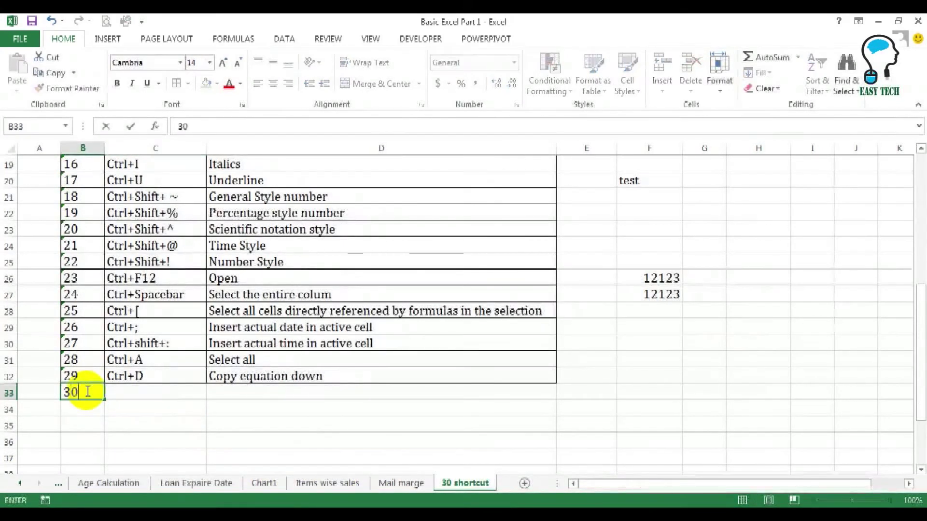
{"action": "key", "text": "Return"}
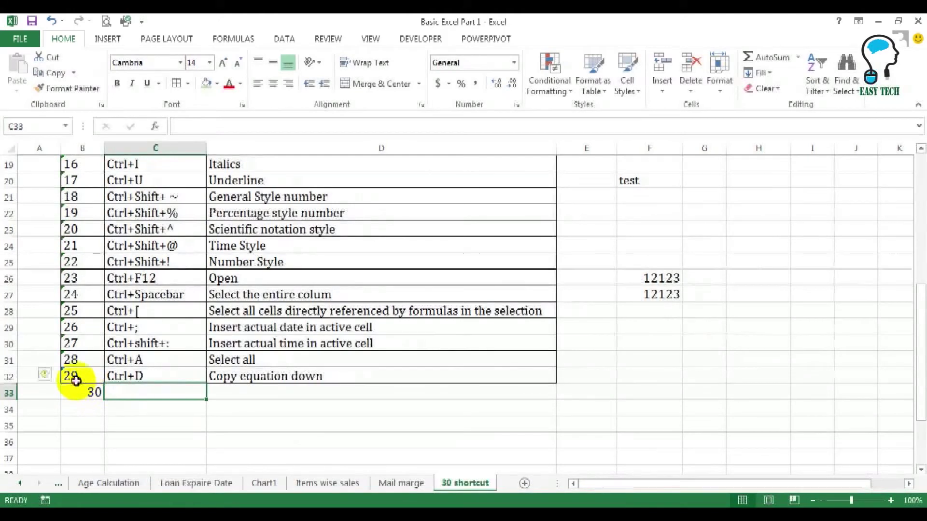
{"action": "left_click", "coordinate": [73, 375]}
{"action": "left_click_drag", "start_coordinate": [75, 357], "coordinate": [97, 393]}
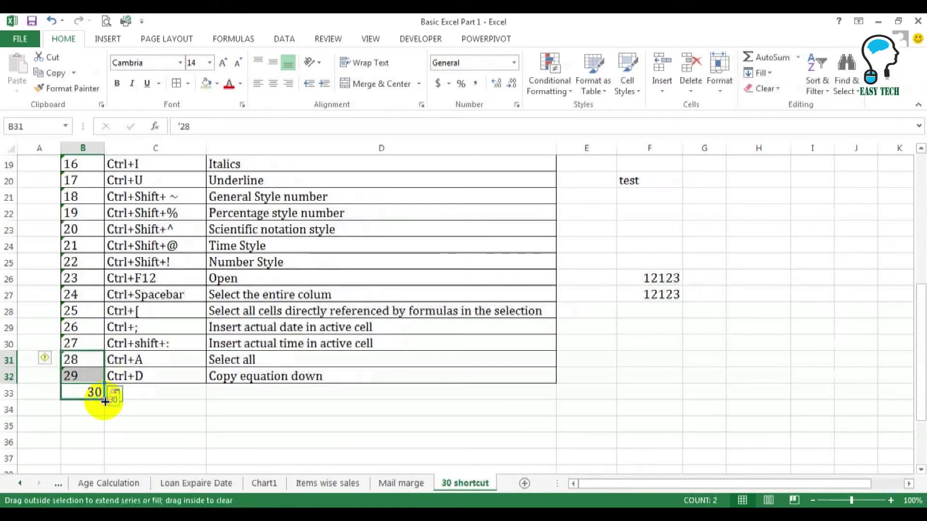
- Enter shortcut Ctrl+F with the description 'Find' in C33:D33
{"action": "left_click", "coordinate": [143, 389]}
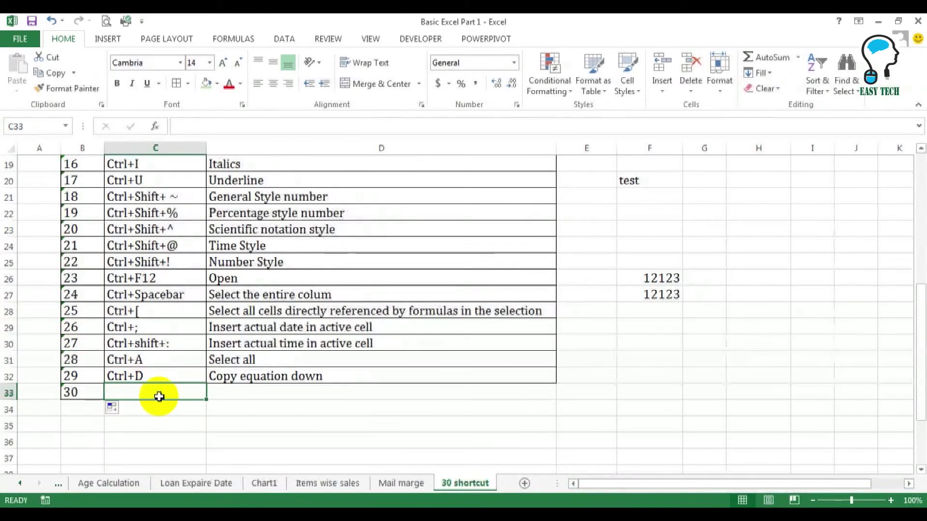
{"action": "type", "text": "Ctrl+F12"}
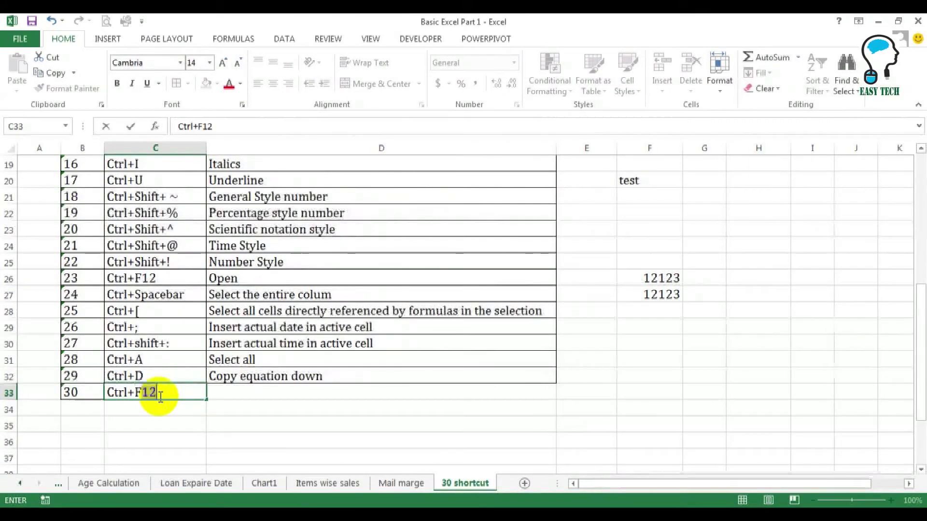
{"action": "key", "text": "Tab"}
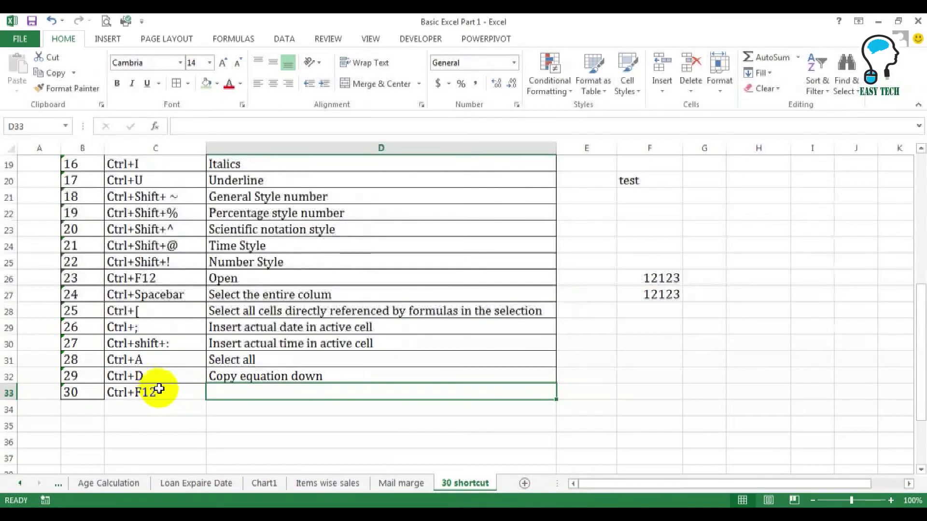
{"action": "left_click", "coordinate": [159, 389]}
{"action": "double_click", "coordinate": [193, 393]}
{"action": "key", "text": "BackSpace"}
{"action": "key", "text": "BackSpace"}
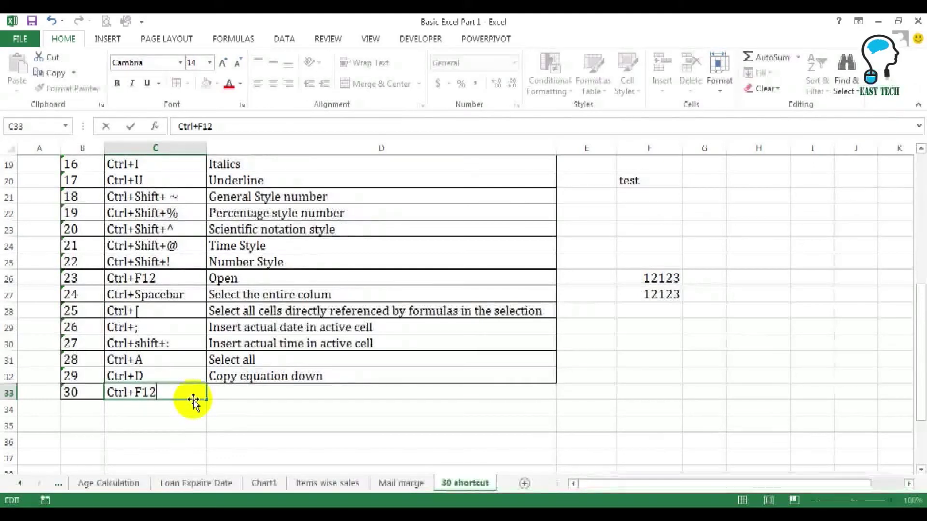
{"action": "key", "text": "Tab"}
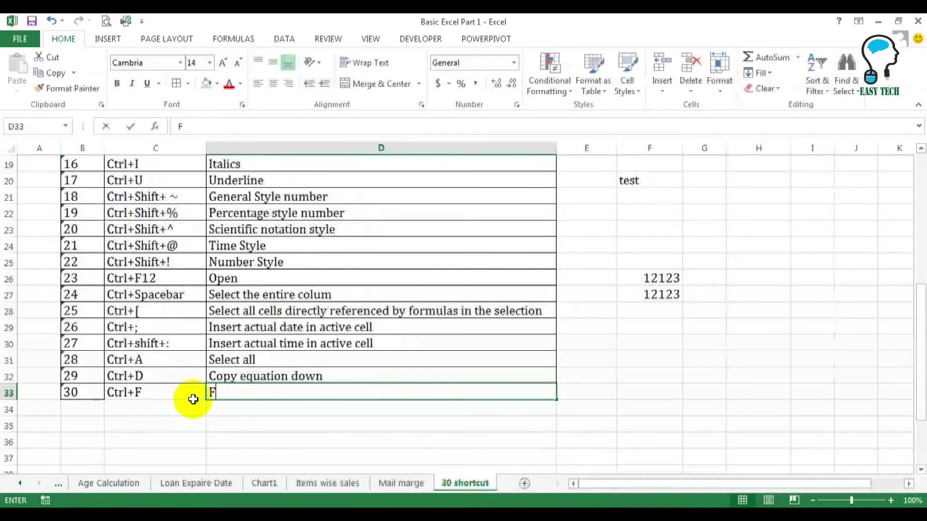
{"action": "type", "text": "ind"}
{"action": "key", "text": "Return"}
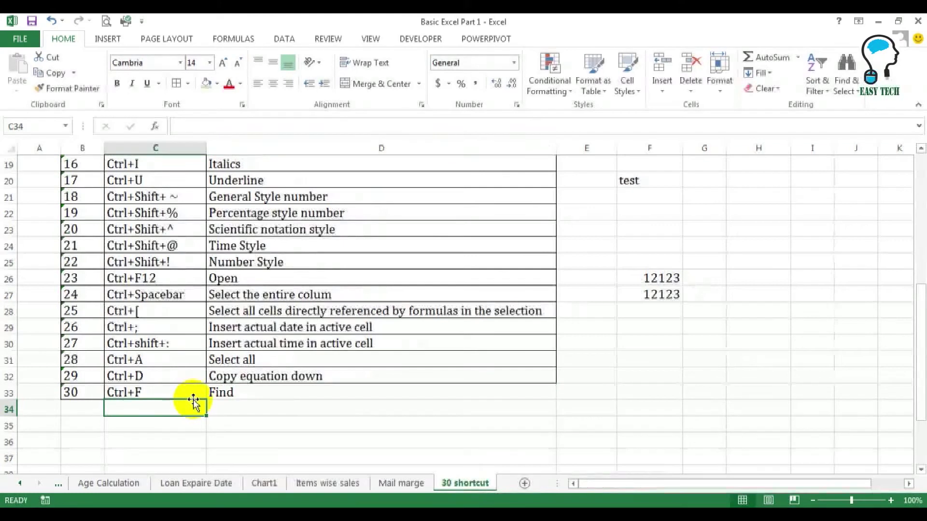
- Add Ctrl+H 'Replace' in C34:D34 and extend the numbering to 31 in B34
{"action": "type", "text": "Ctrl+H"}
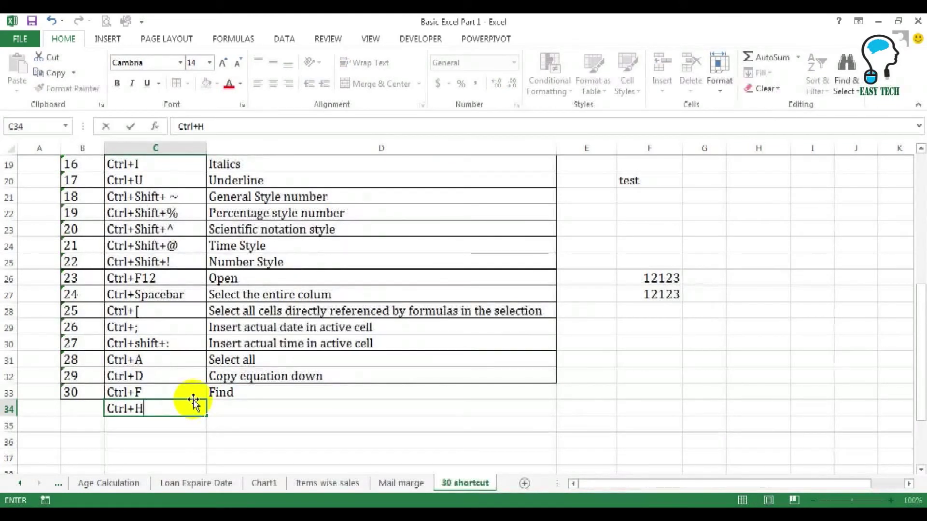
{"action": "key", "text": "Tab"}
{"action": "type", "text": "Replace"}
{"action": "key", "text": "Return"}
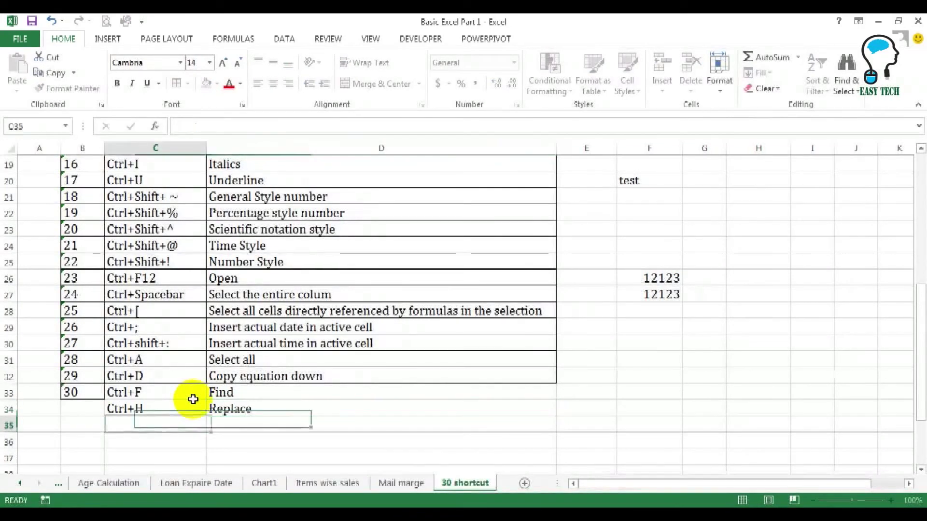
{"action": "left_click", "coordinate": [80, 394]}
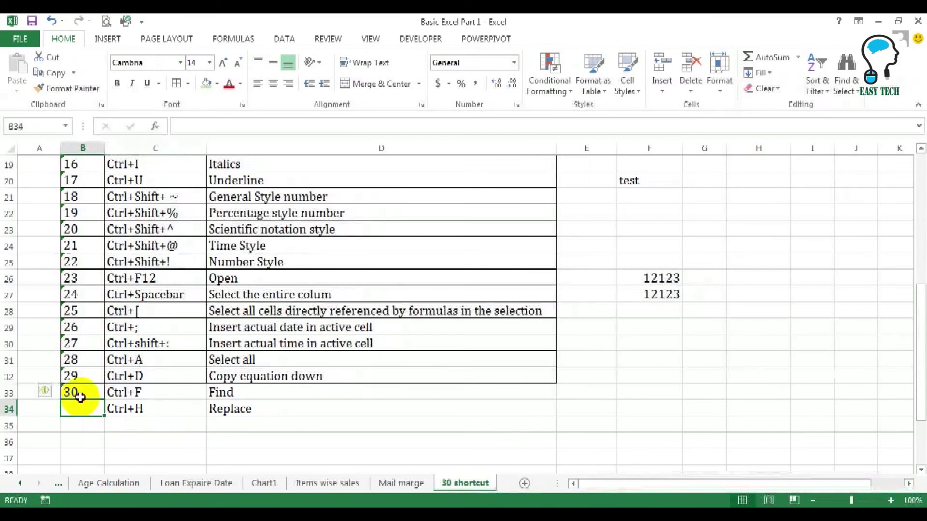
{"action": "left_click_drag", "start_coordinate": [103, 400], "coordinate": [104, 410]}
{"action": "left_click", "coordinate": [150, 395]}
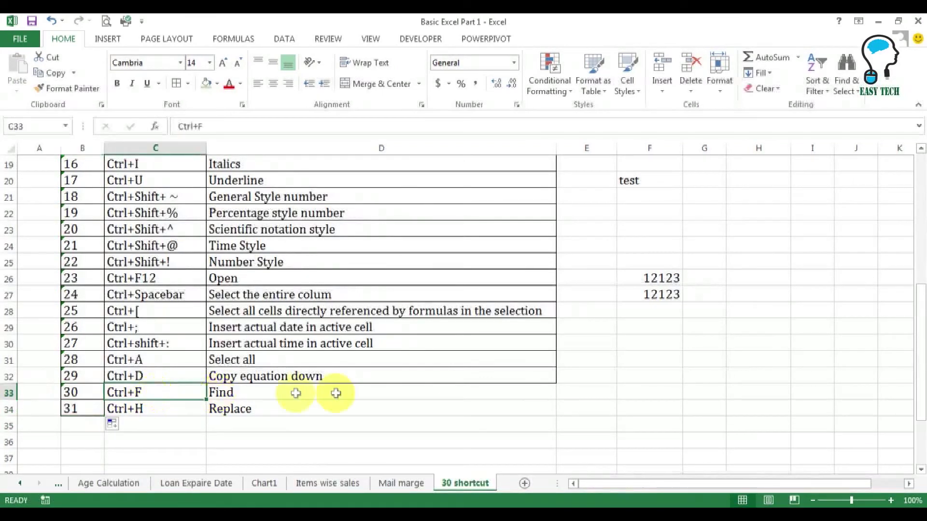
{"action": "left_click", "coordinate": [345, 393]}
- Search for 'select', step through three matching descriptions, then select D34
{"action": "key", "text": "ctrl+f"}
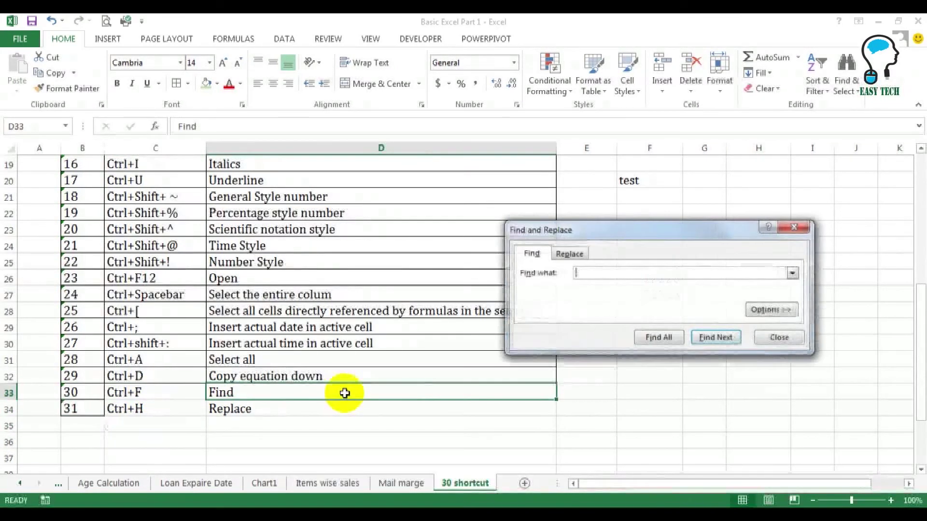
{"action": "left_click_drag", "start_coordinate": [569, 230], "coordinate": [486, 175]}
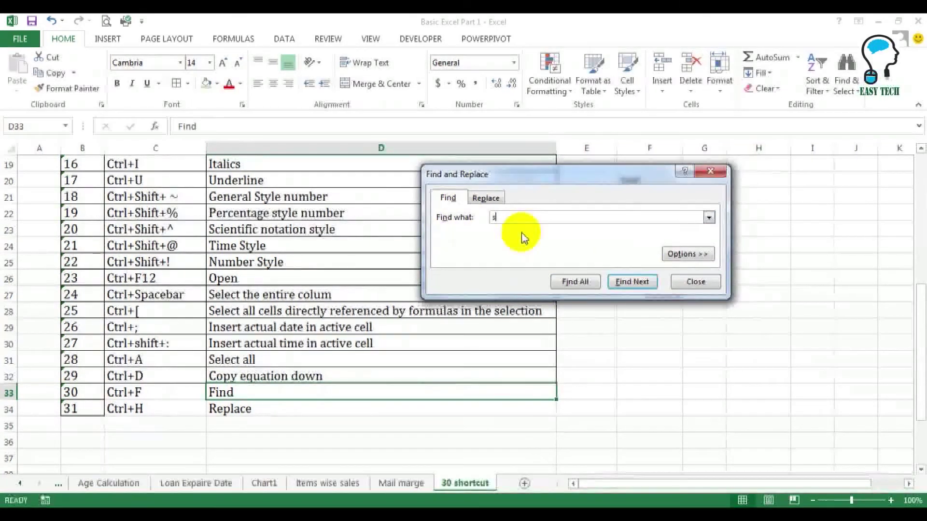
{"action": "type", "text": "se"}
{"action": "key", "text": "BackSpace"}
{"action": "type", "text": "elect"}
{"action": "key", "text": "Return"}
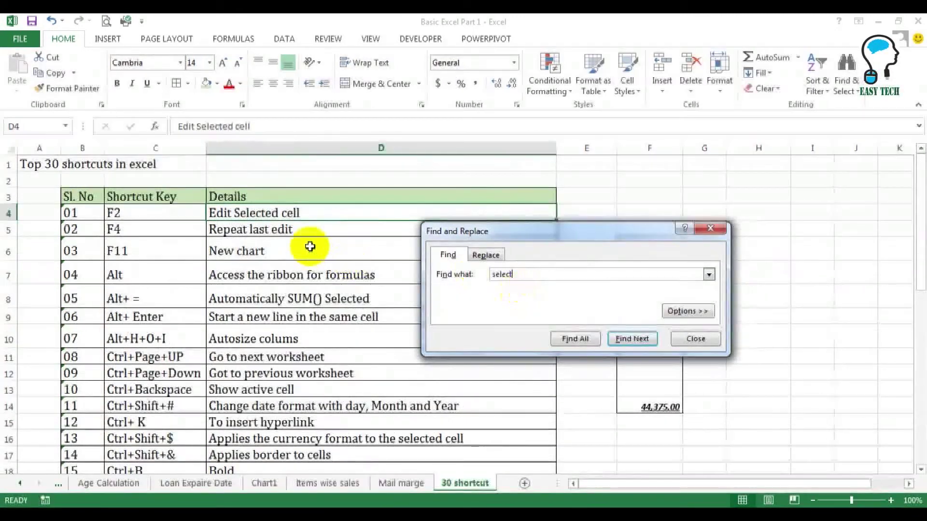
{"action": "key", "text": "Return"}
{"action": "key", "text": "Return"}
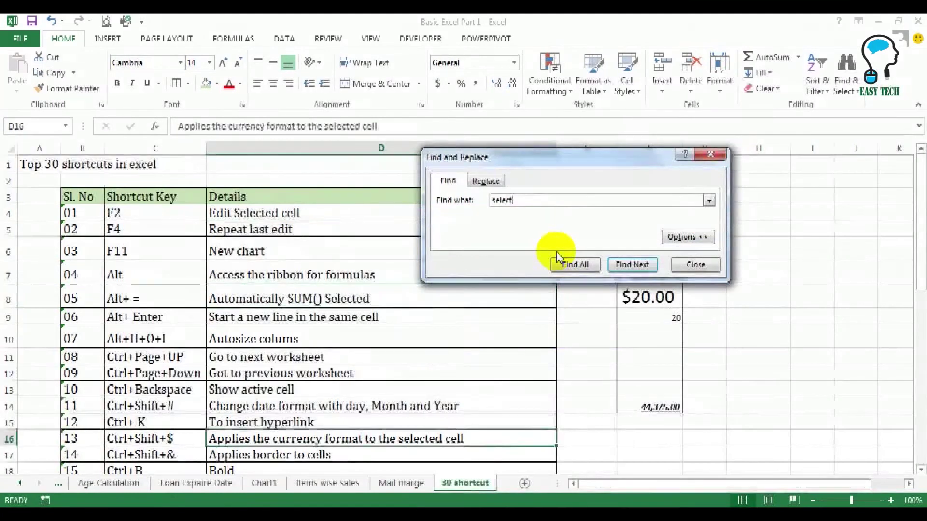
{"action": "key", "text": "Return"}
{"action": "key", "text": "Return"}
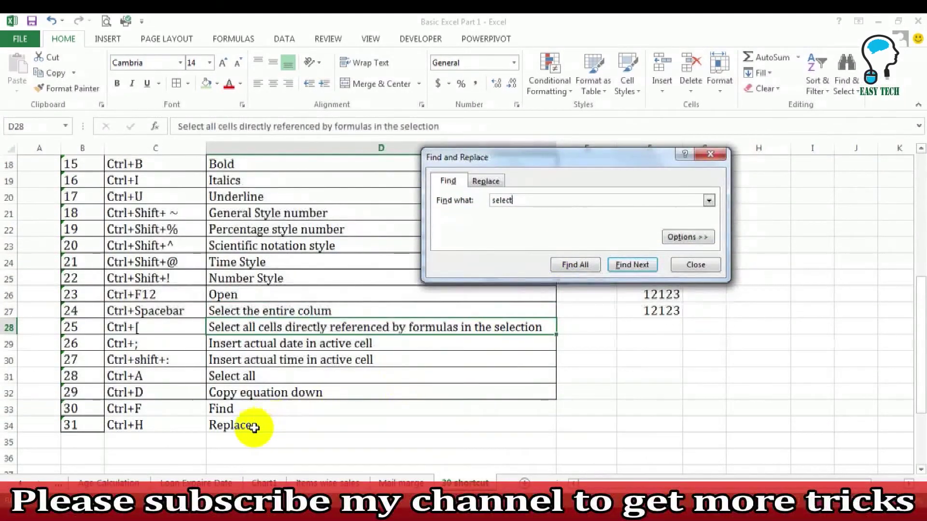
{"action": "left_click", "coordinate": [248, 426]}
{"action": "left_click", "coordinate": [710, 154]}
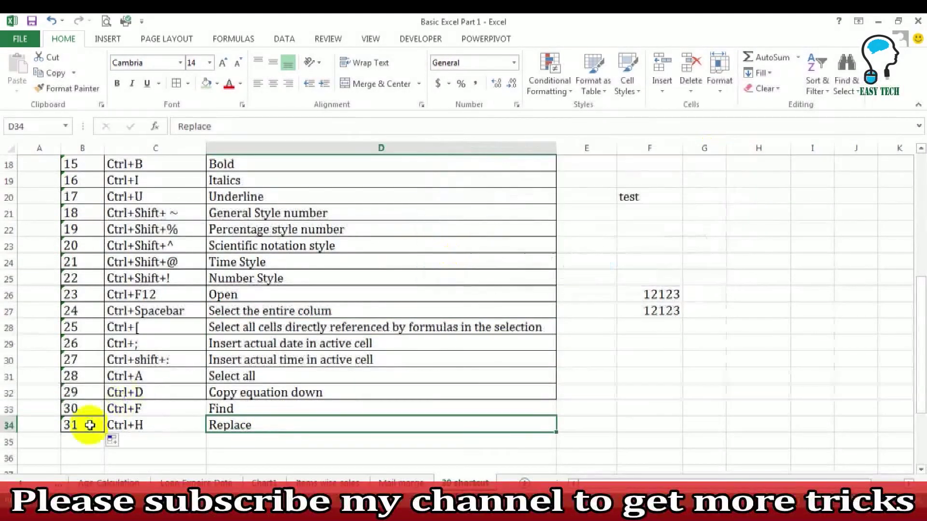
{"action": "left_click", "coordinate": [113, 428]}
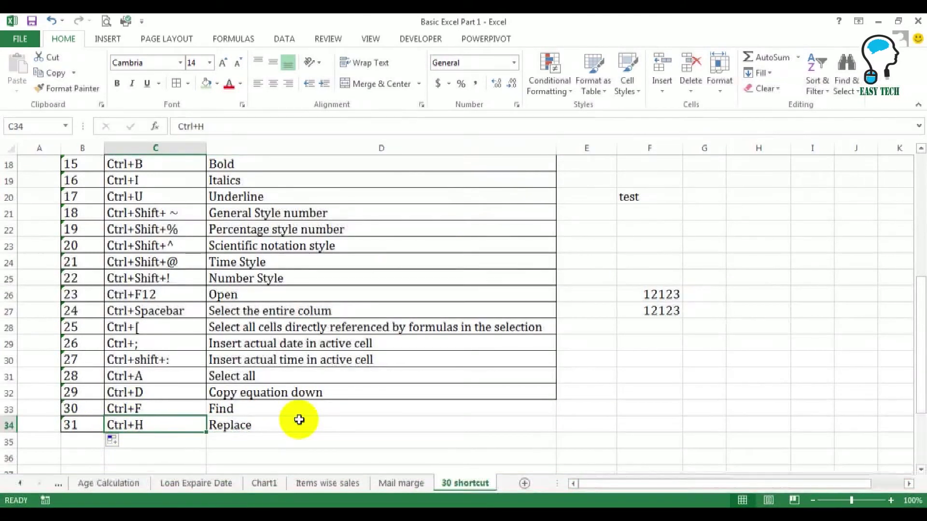
{"action": "key", "text": "ctrl+h"}
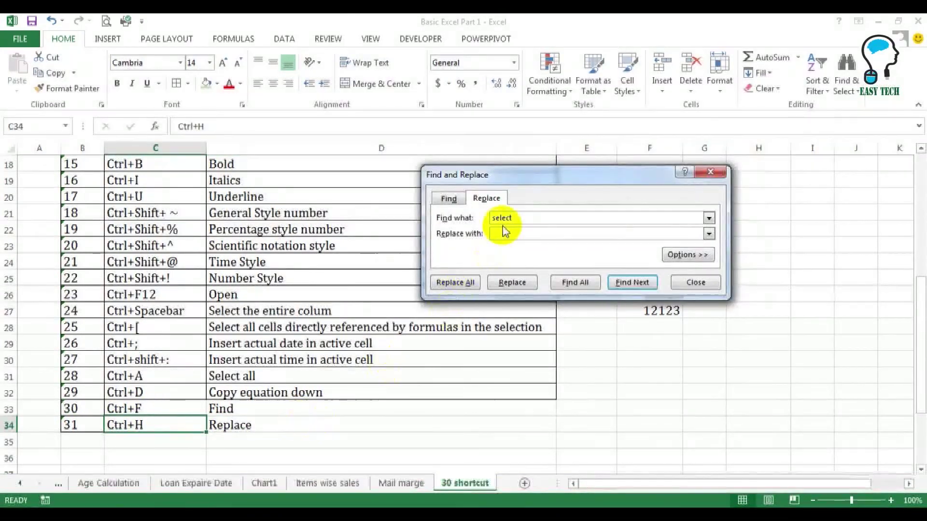
{"action": "double_click", "coordinate": [527, 220]}
{"action": "type", "text": "29"}
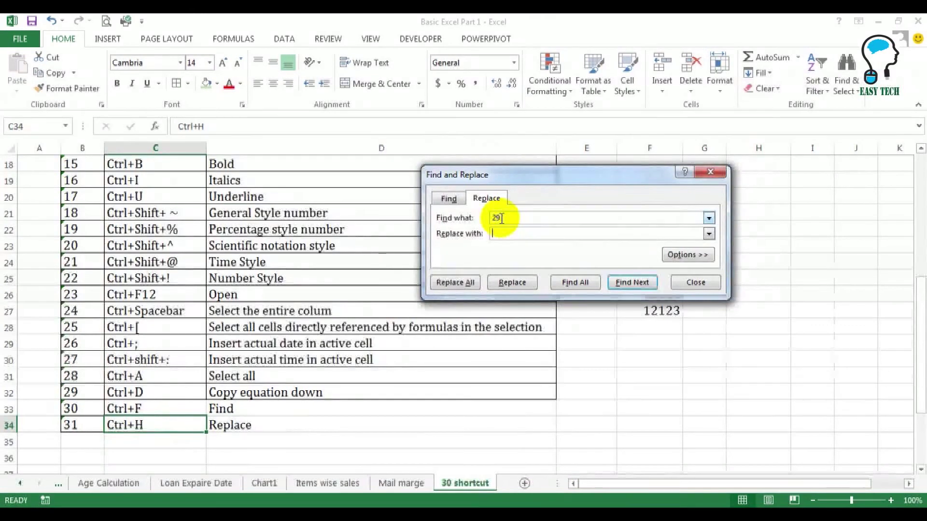
{"action": "key", "text": "Tab"}
{"action": "type", "text": "test"}
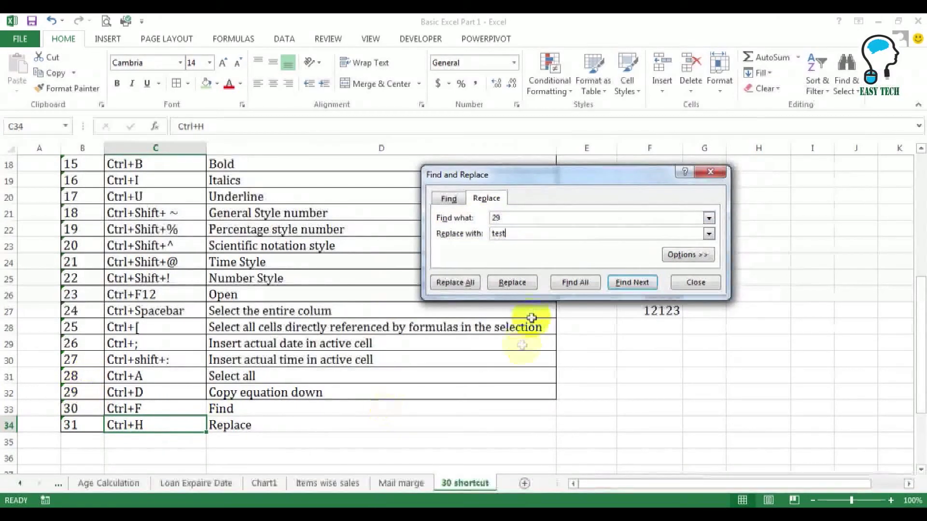
{"action": "left_click", "coordinate": [466, 283]}
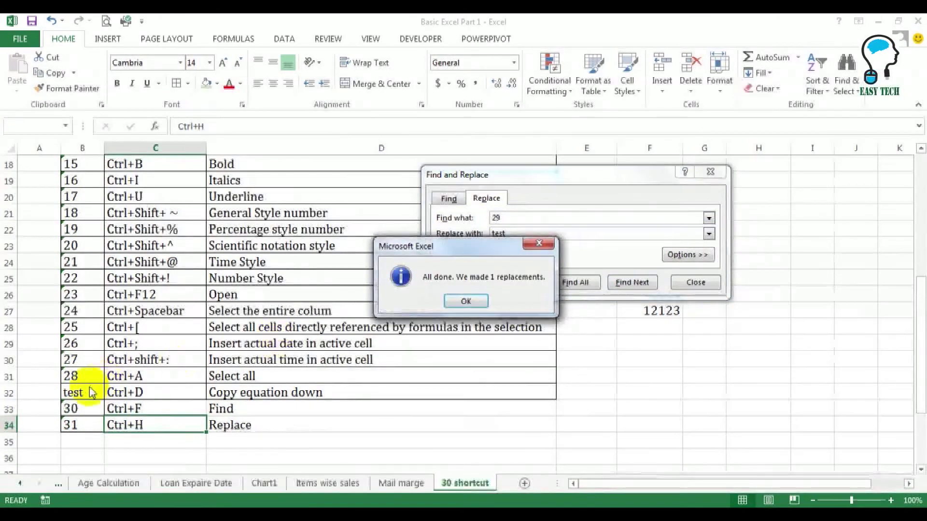
{"action": "left_click", "coordinate": [466, 301]}
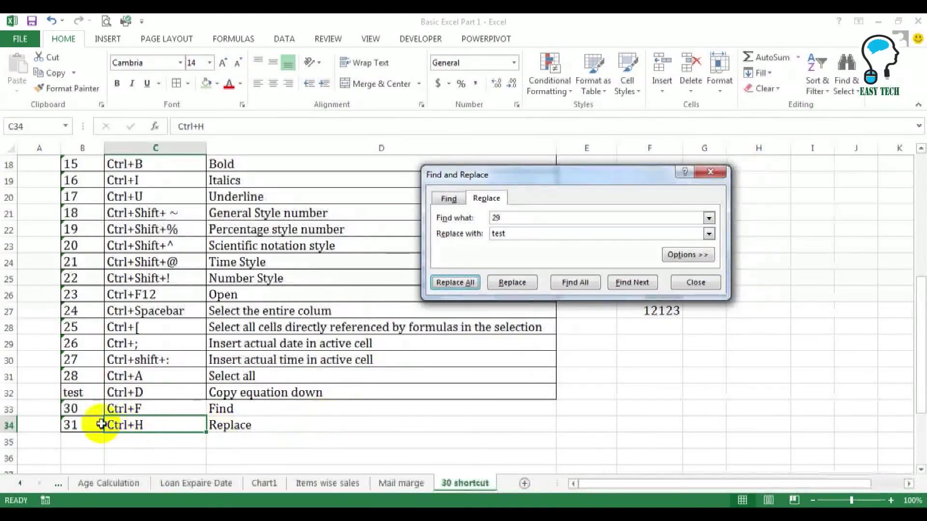
{"action": "left_click", "coordinate": [676, 283]}
{"action": "key", "text": "ctrl+z"}
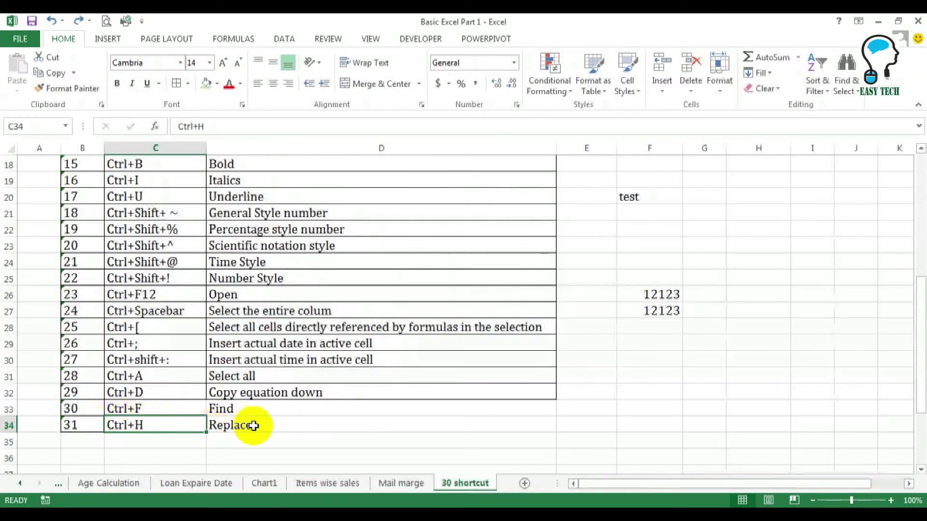
- Delete column F with its demo values, then select the descriptions in D8 and D9
{"action": "left_click", "coordinate": [254, 425]}
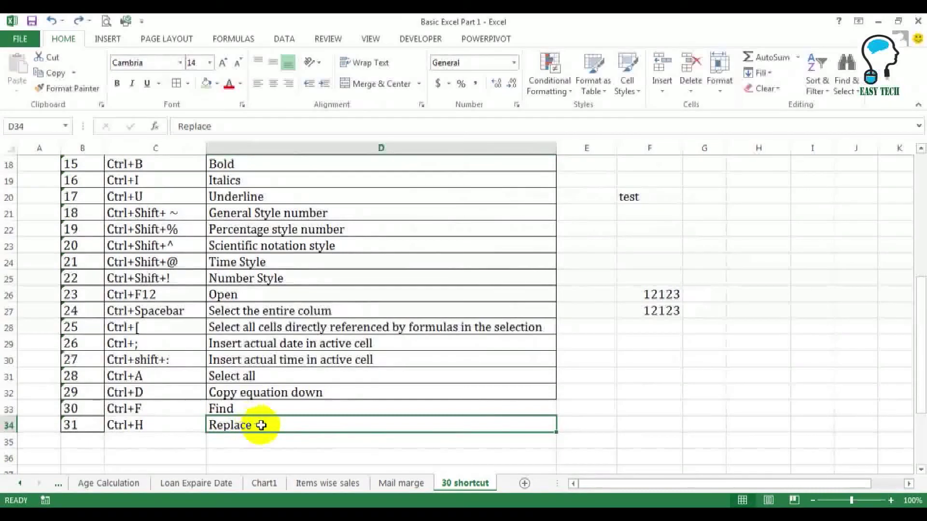
{"action": "scroll", "coordinate": [264, 425], "scroll_direction": "up", "scroll_amount": 4}
{"action": "scroll", "coordinate": [269, 424], "scroll_direction": "up", "scroll_amount": 2}
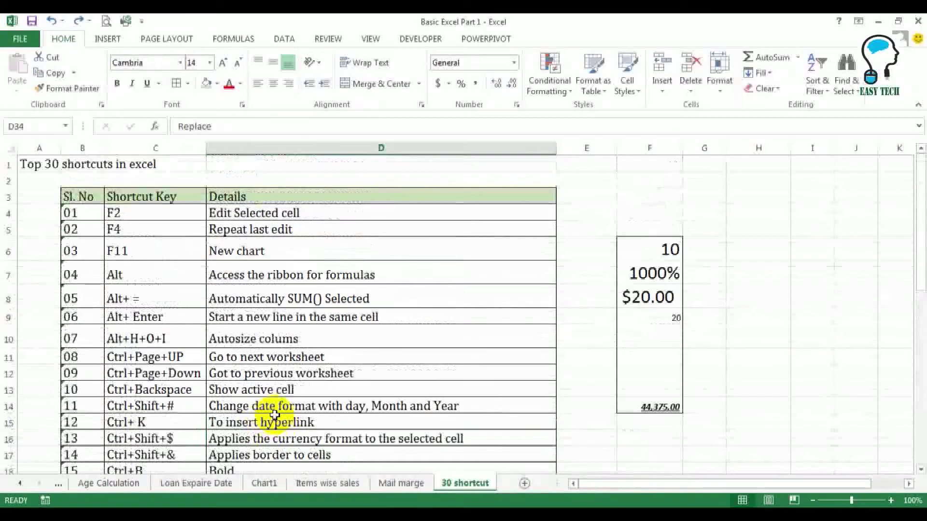
{"action": "left_click", "coordinate": [650, 146]}
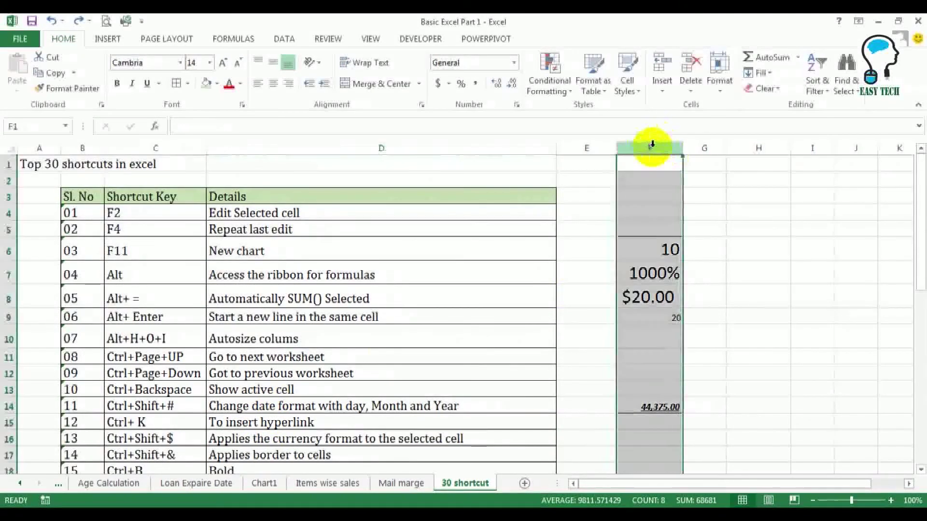
{"action": "key", "text": "ctrl+minus"}
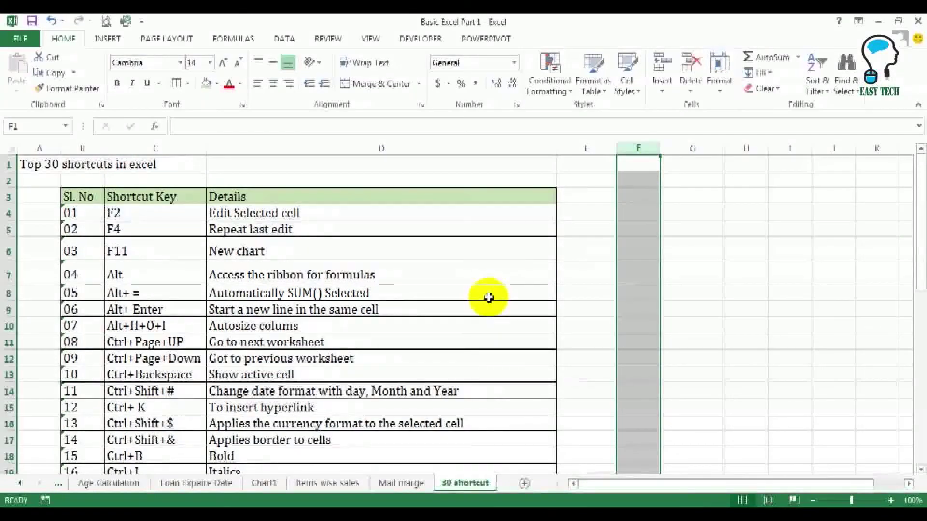
{"action": "left_click", "coordinate": [488, 296]}
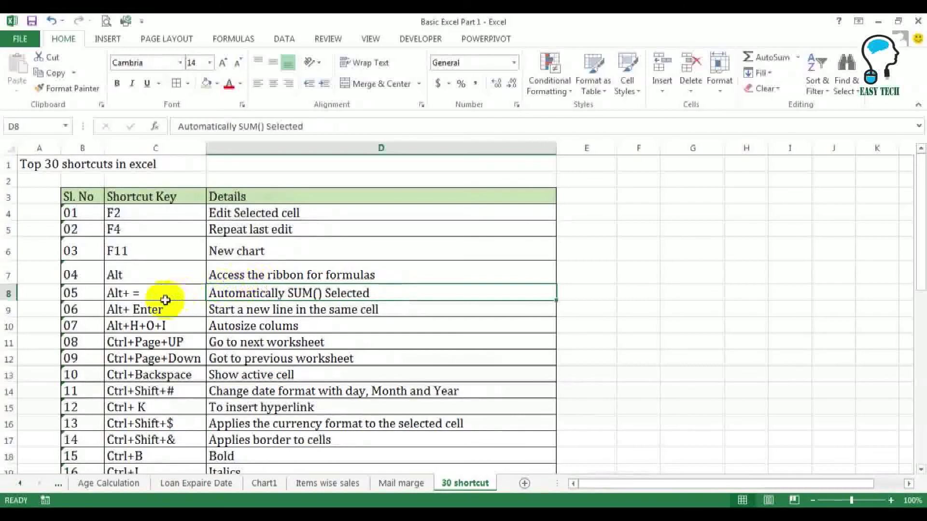
{"action": "left_click", "coordinate": [303, 314]}
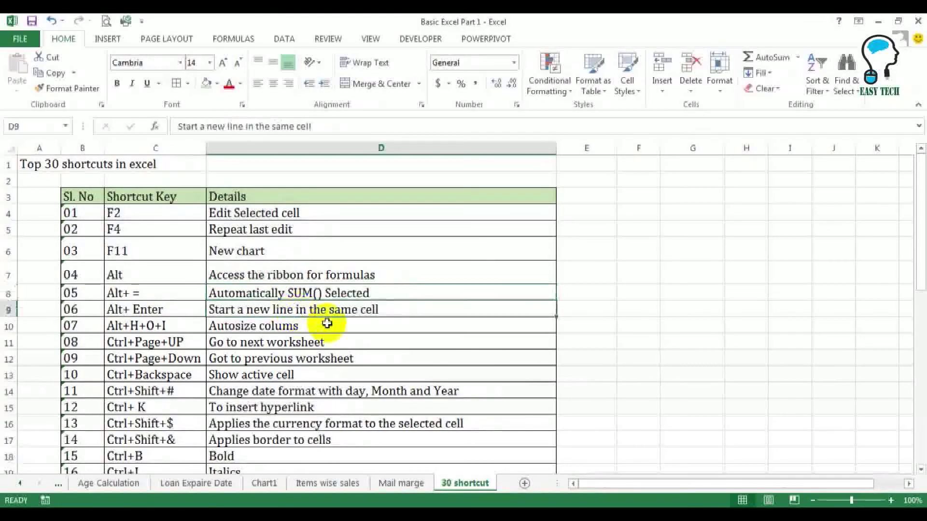